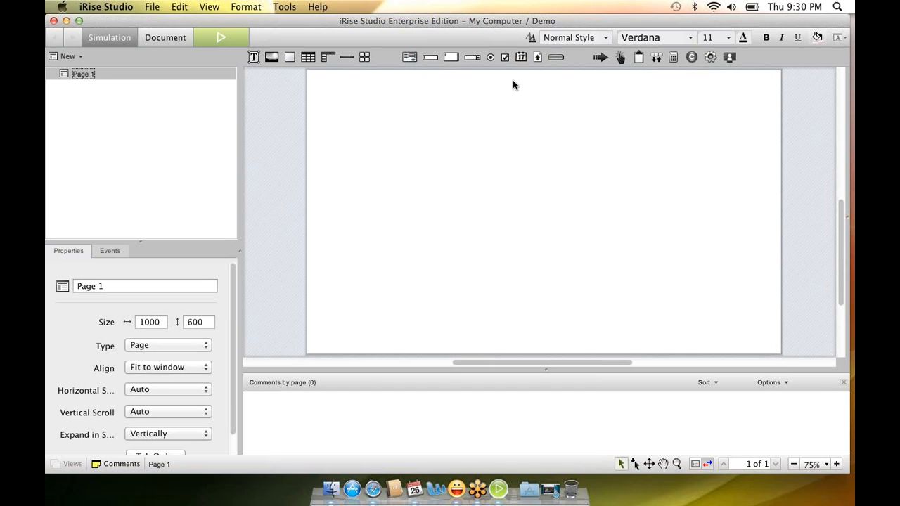
- Place a form on Page 1 and enlarge it to about 703 by 390, with its corner at about 118, 137
mouse_move(841, 220)
left_mouse_down()
mouse_move(841, 211)
mouse_move(841, 221)
left_mouse_up()
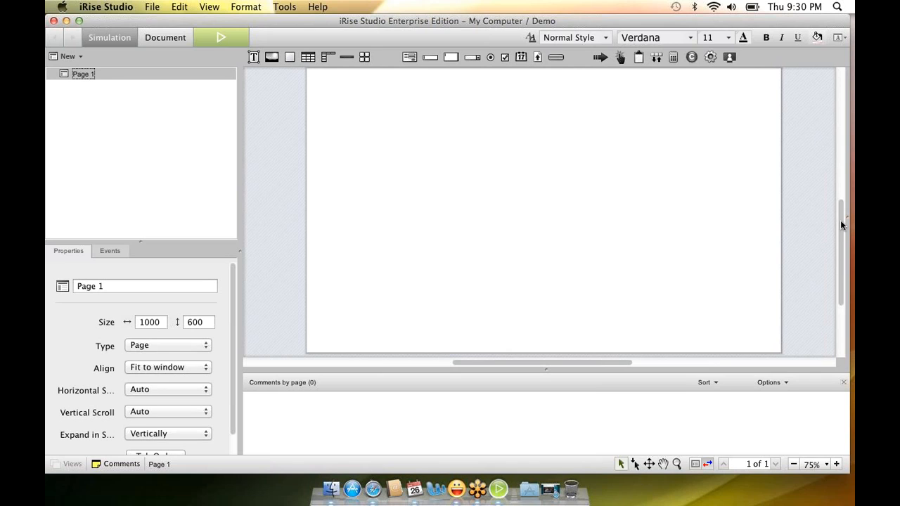
mouse_move(841, 220)
left_mouse_down()
mouse_move(840, 207)
mouse_move(841, 220)
left_mouse_up()
left_click(413, 59)
left_click_drag(413, 57, 448, 171)
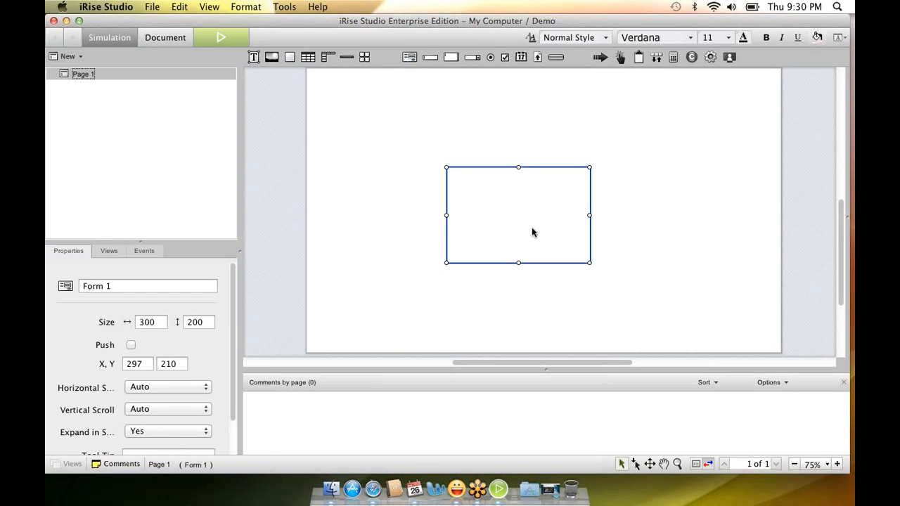
left_click_drag(447, 167, 362, 132)
left_click_drag(590, 197, 666, 204)
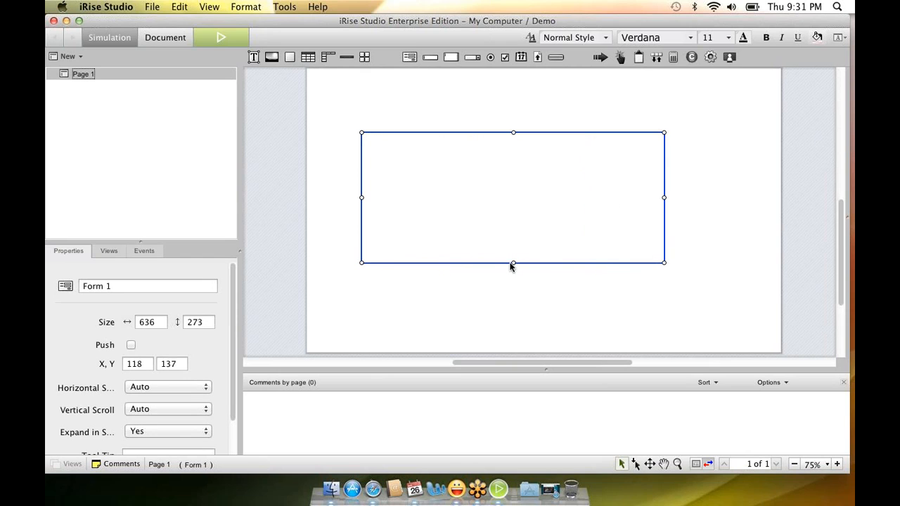
left_click_drag(513, 278, 526, 324)
left_click_drag(665, 223, 696, 227)
- Add a "Name" text label near the form's upper-left corner and place a text input beside it
left_click_drag(843, 217, 843, 196)
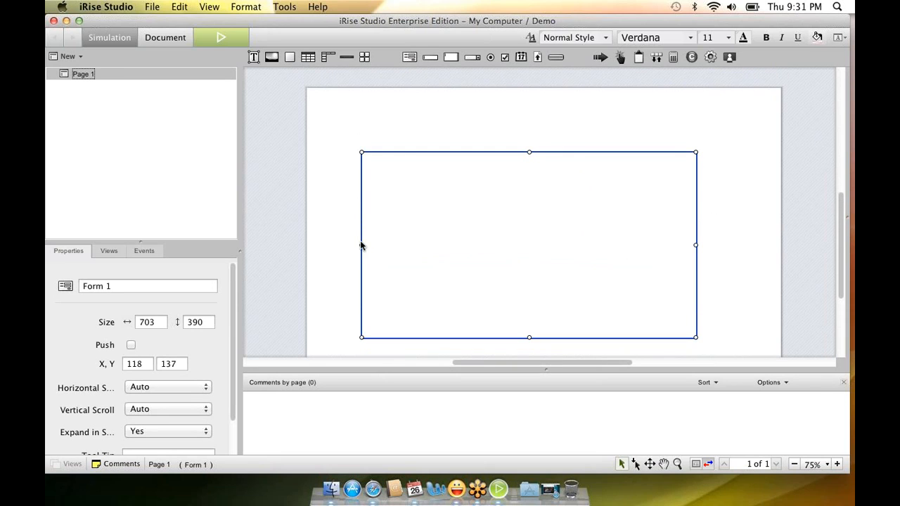
left_click(253, 57)
left_click_drag(296, 121, 382, 178)
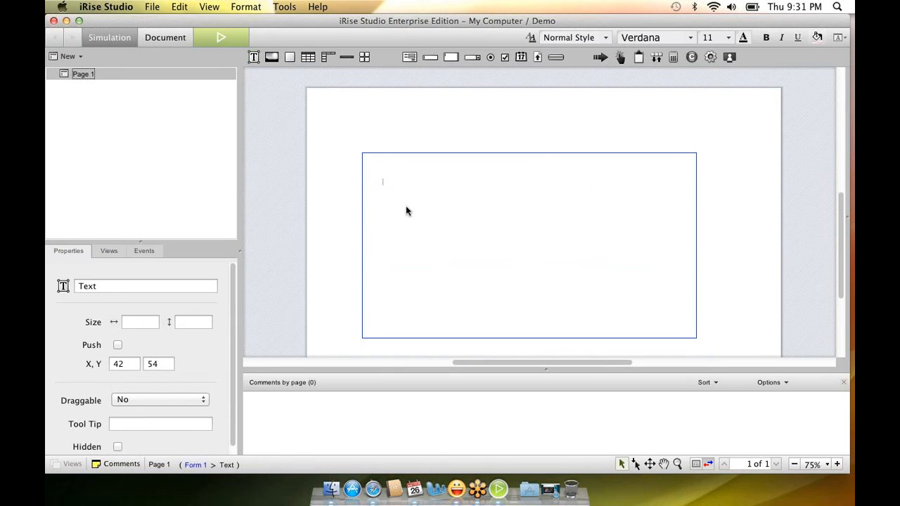
type("Nam")
key("BackSpace")
type("e")
key("super+equal")
left_click(409, 158)
left_click(409, 157)
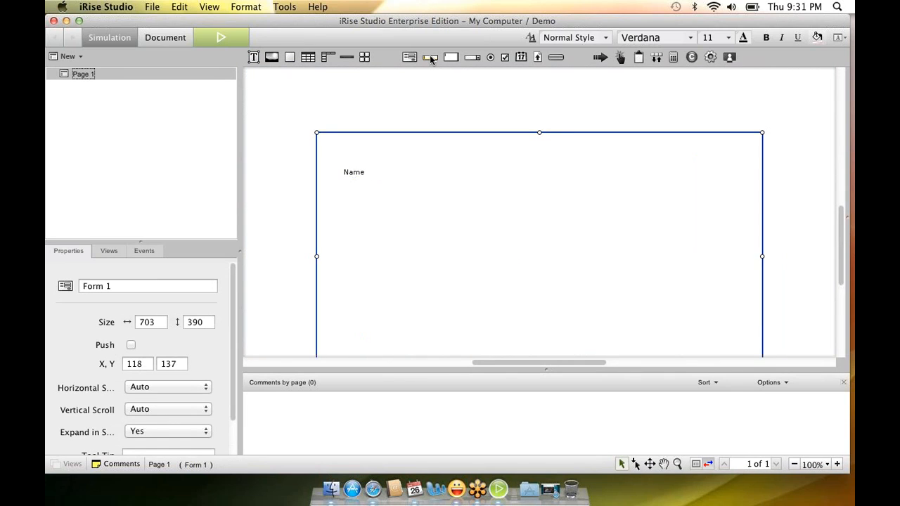
left_click_drag(430, 59, 384, 171)
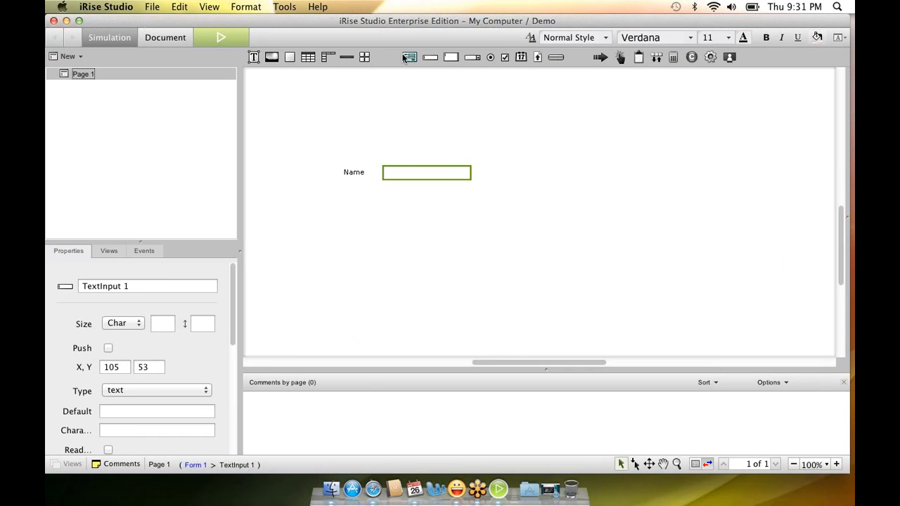
- Add a "Date of Birth" text label in line with the name input and place a calendar field beside it
left_click_drag(252, 60, 505, 168)
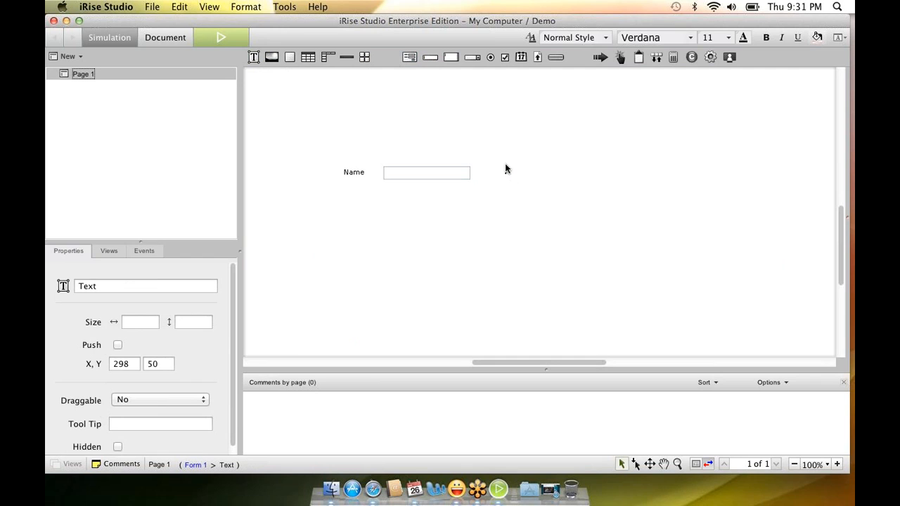
type("Date of Birth")
left_click(651, 149)
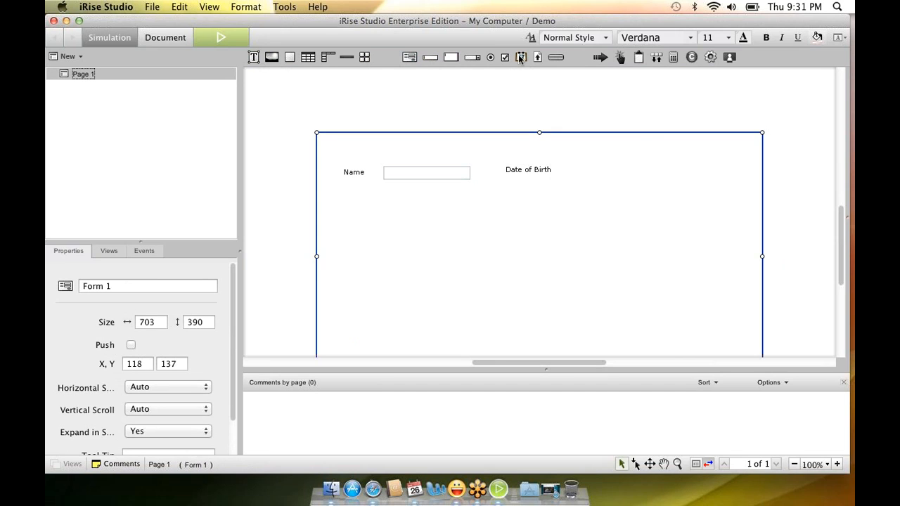
left_click_drag(520, 59, 565, 166)
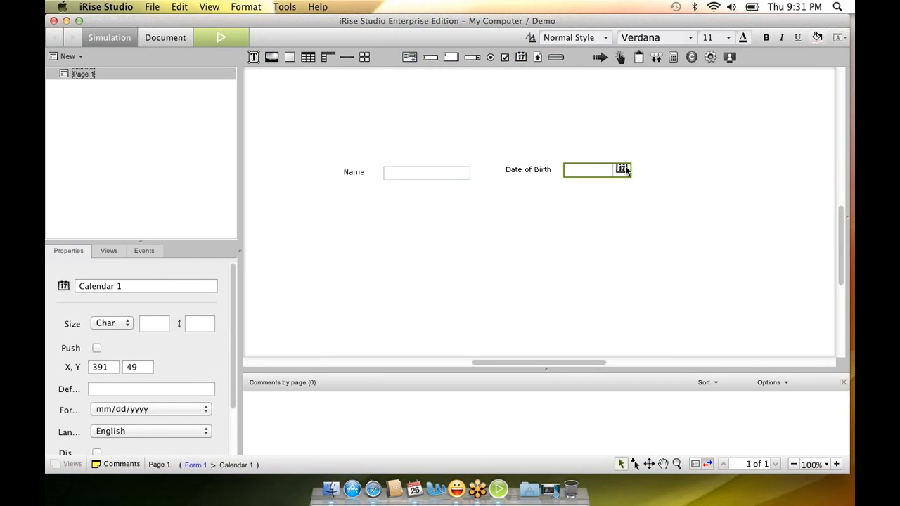
- Run the simulation, test the form by choosing a birth date and entering sample text as the name, and return to the editor
left_click(227, 33)
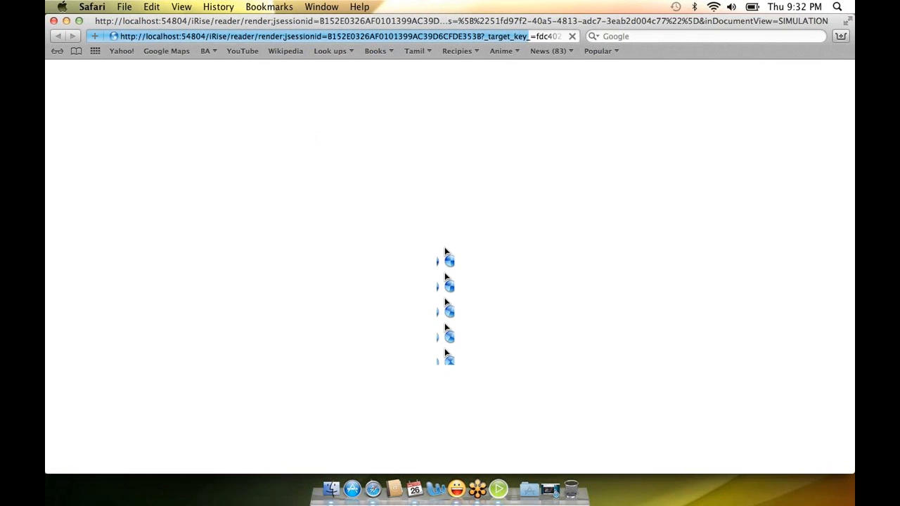
left_click(427, 202)
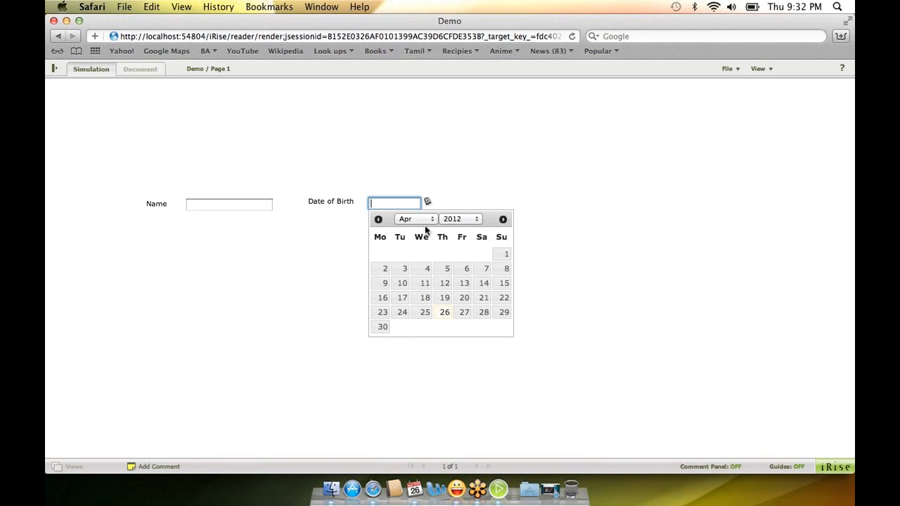
left_click(426, 283)
left_click(224, 201)
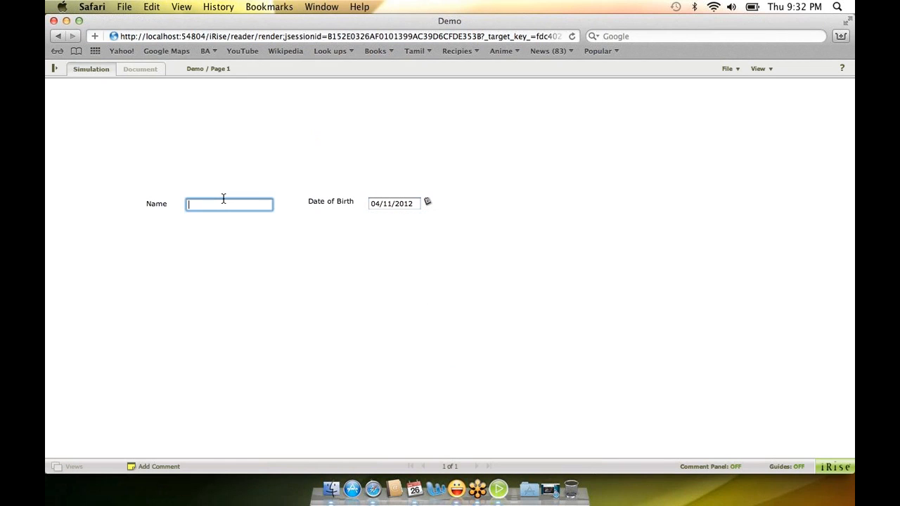
type("efesfsd")
left_click(66, 22)
left_click(428, 187)
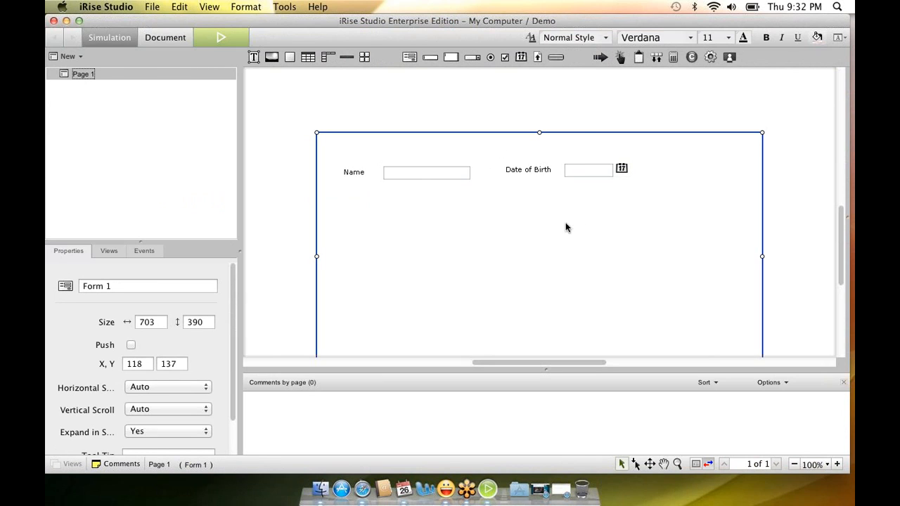
- Add a button in the lower middle of the form at about 288, 250 and name the widget "Submit"
left_click_drag(842, 225, 842, 239)
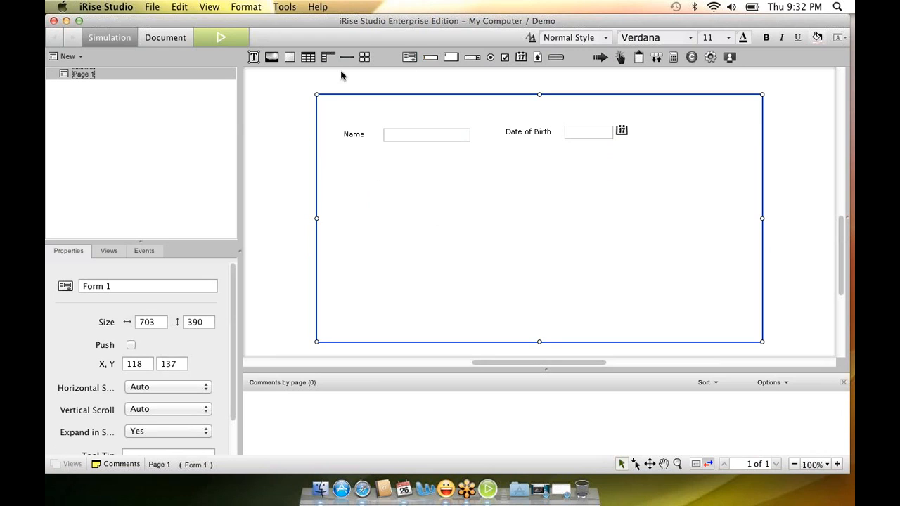
left_click(559, 55)
left_click(498, 257)
left_click(158, 291)
key("super+a")
type("Submit")
left_click(561, 303)
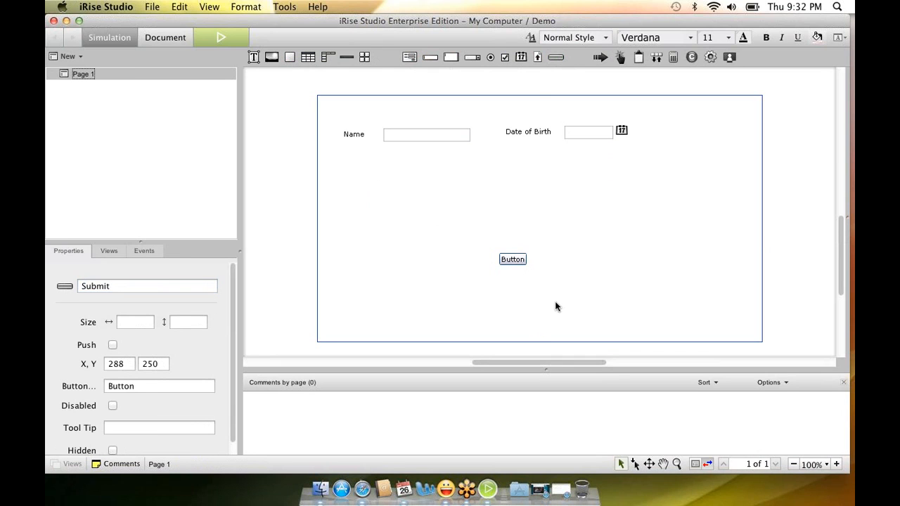
left_click(554, 307)
- Set the button's displayed text to "Submit"
left_click(513, 259)
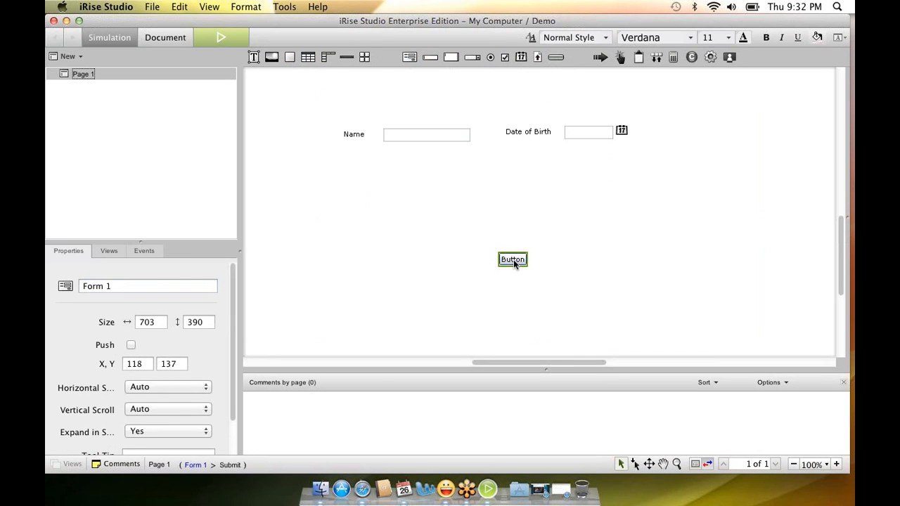
left_click(121, 385)
double_click(121, 386)
type("Submit")
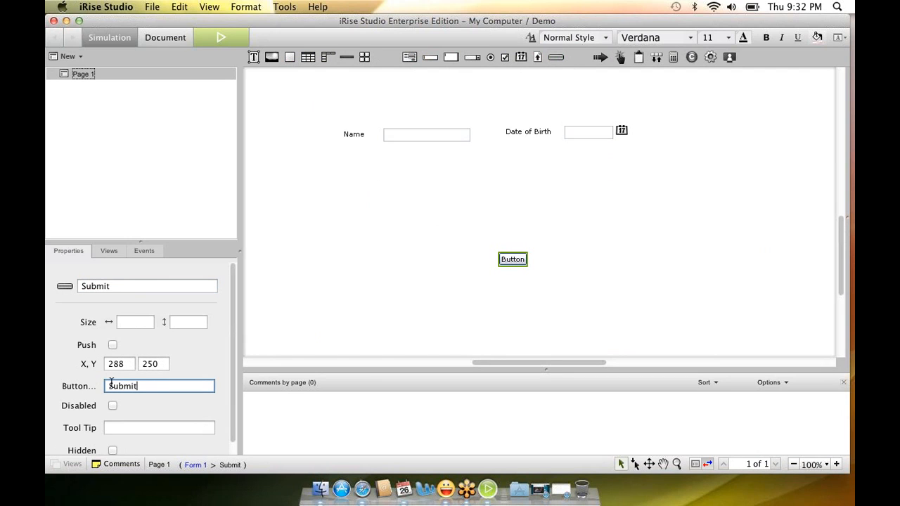
left_click(322, 317)
- Move the calendar field and the "Date of Birth" label further right, with the label at about 377, 52
left_click(423, 137)
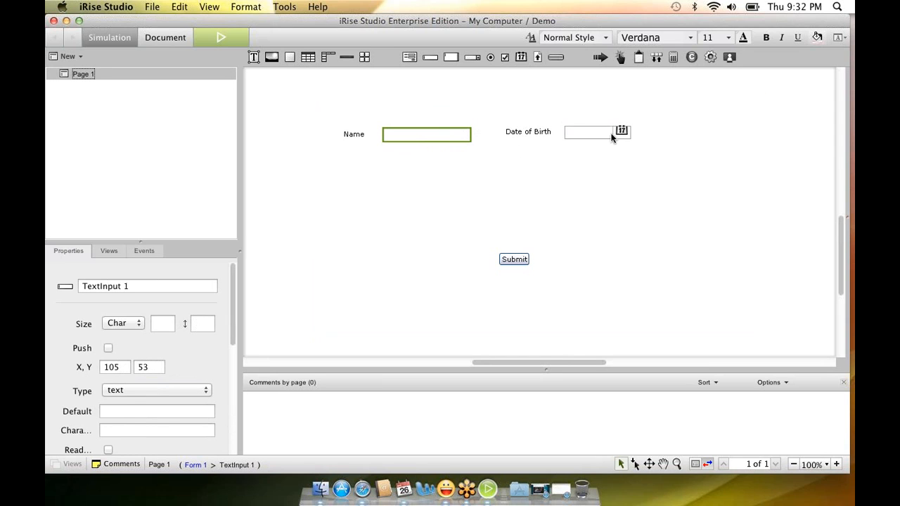
left_click_drag(597, 134, 660, 134)
left_click_drag(514, 131, 563, 132)
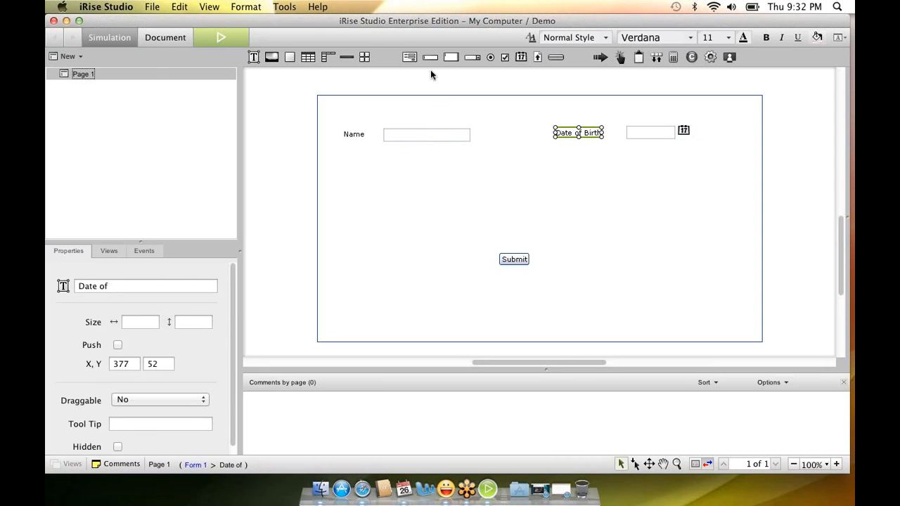
- Make the name text input a required field in its validation properties
left_click(404, 135)
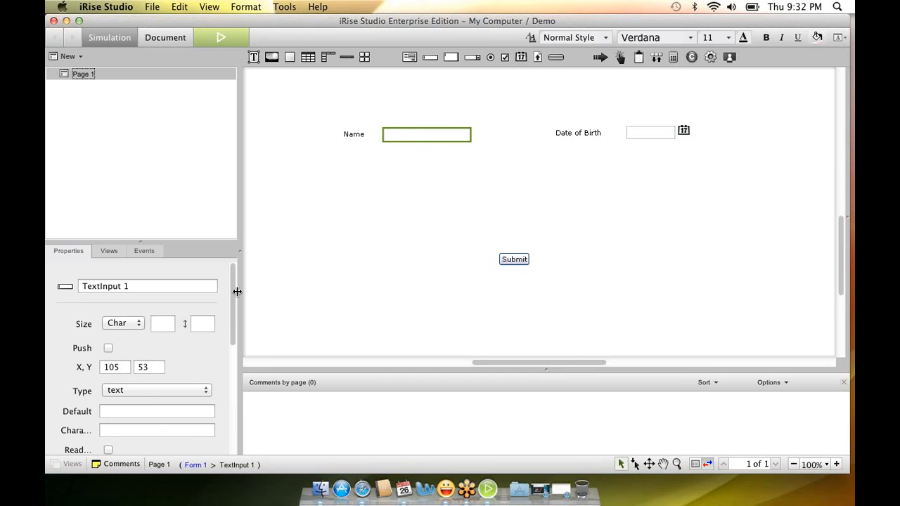
left_click_drag(233, 293, 227, 377)
left_click(125, 344)
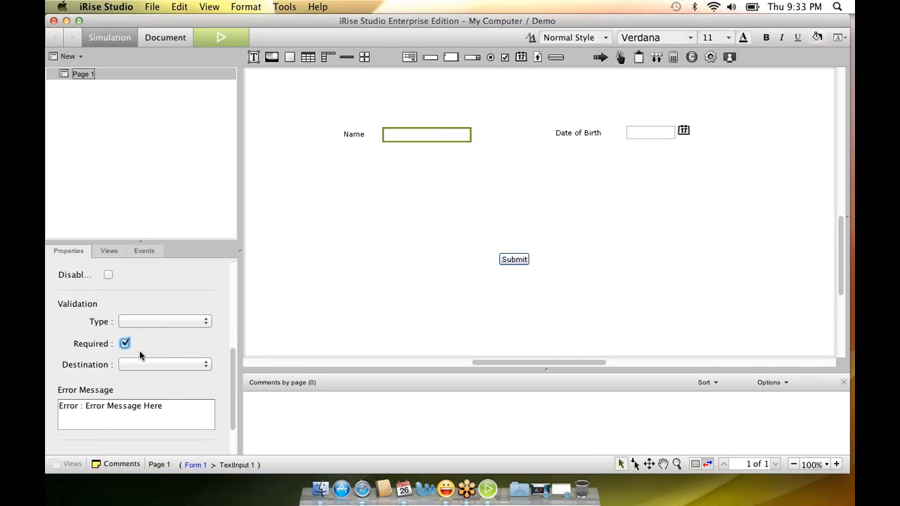
- Change the name input's validation error message to "Error : This field is required"
left_click(169, 405)
key("BackSpace")
key("BackSpace")
key("BackSpace")
key("BackSpace")
key("BackSpace")
key("BackSpace")
key("BackSpace")
key("BackSpace")
key("BackSpace")
key("BackSpace")
key("BackSpace")
key("BackSpace")
key("BackSpace")
key("BackSpace")
key("BackSpace")
key("BackSpace")
key("BackSpace")
key("BackSpace")
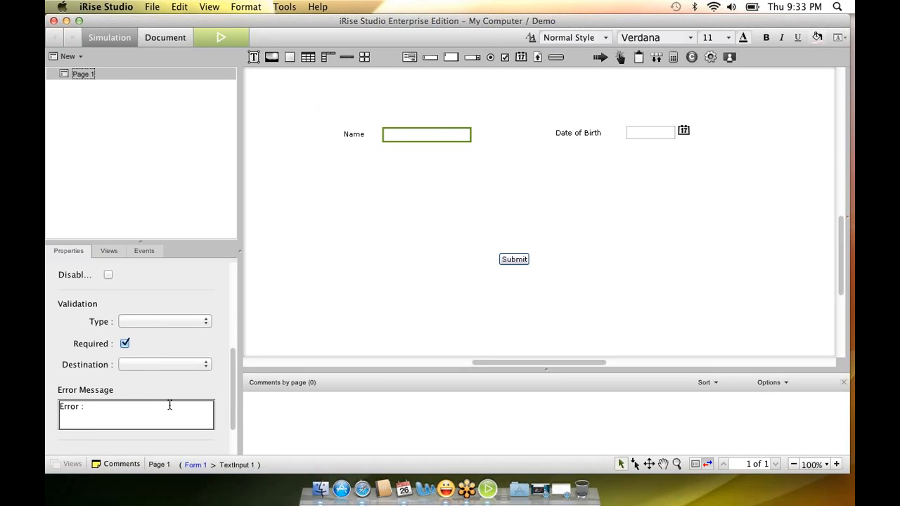
type("This field is required")
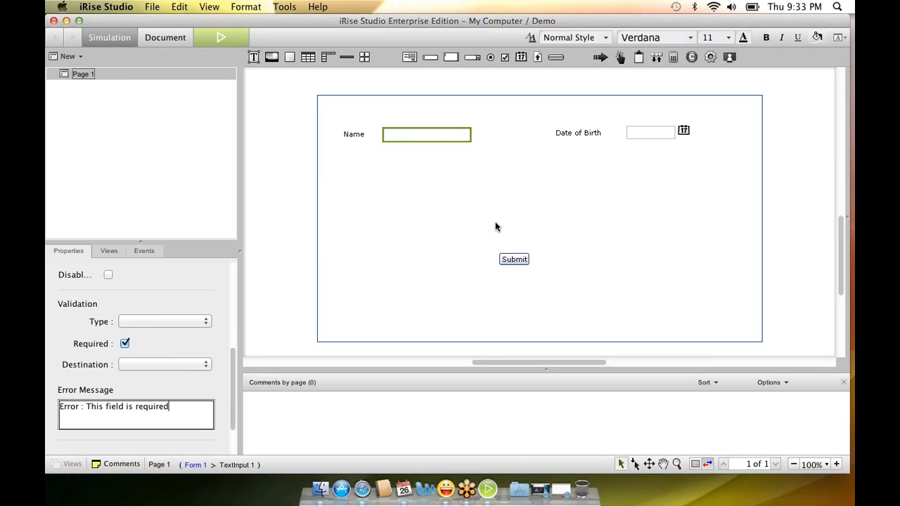
- Run a fresh simulation, choose a birth date, try submitting the form with the name left empty, and return to the editor
left_click(561, 492)
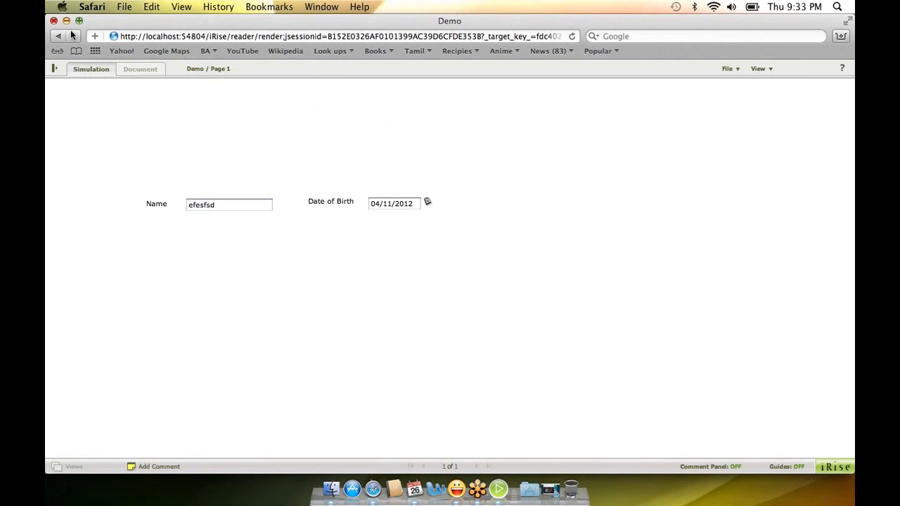
key("super+m")
left_click(222, 38)
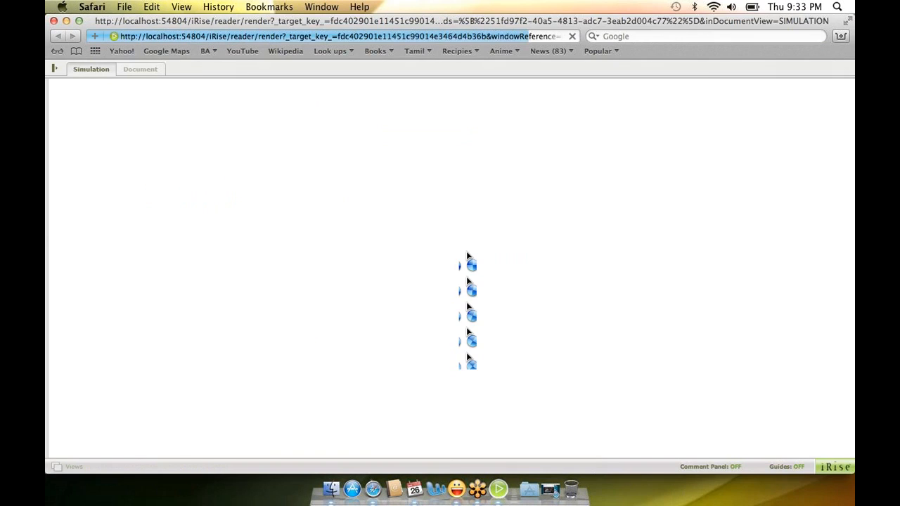
left_click(488, 201)
left_click(482, 282)
left_click(327, 331)
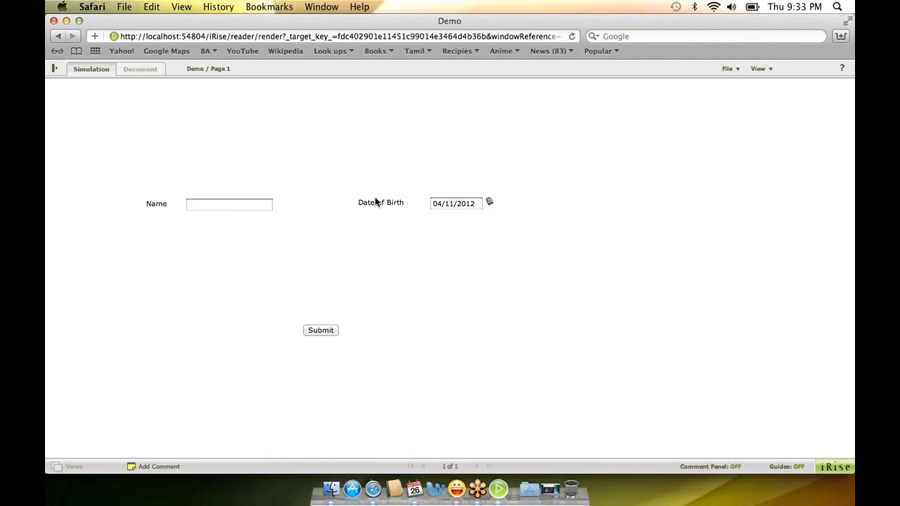
left_click(65, 21)
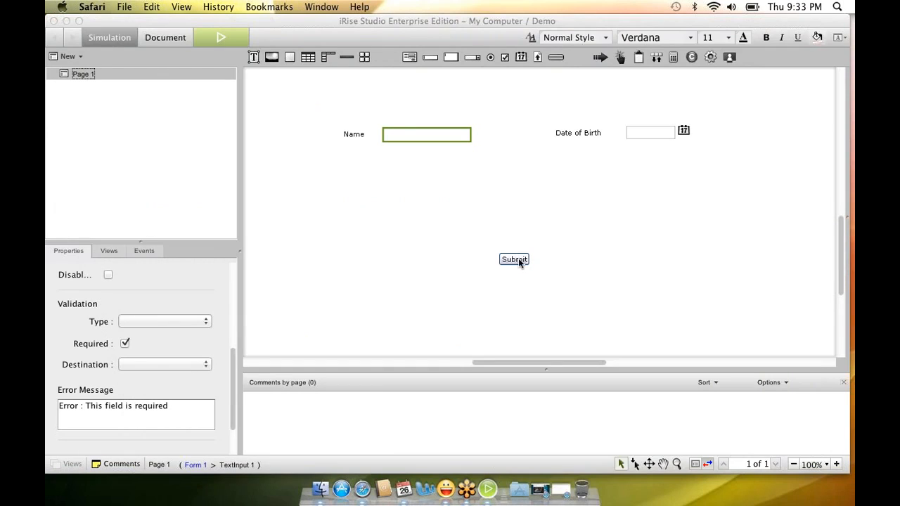
- Add an action event to the Submit button that submits the form, leaving hidden form fields excluded
right_click(518, 258)
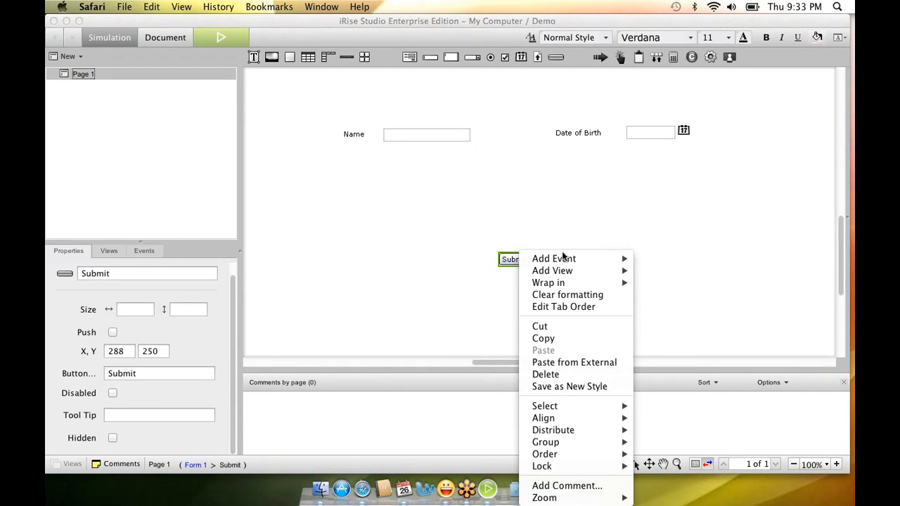
left_click(609, 257)
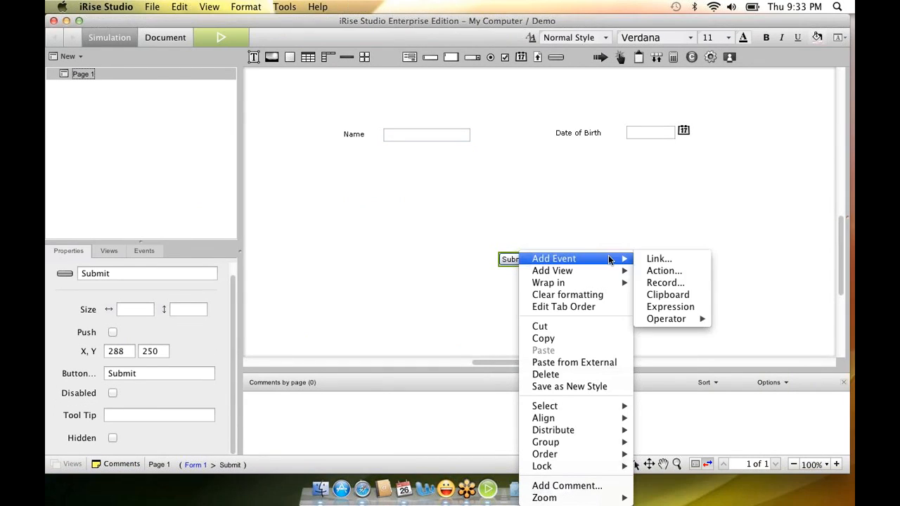
left_click(682, 272)
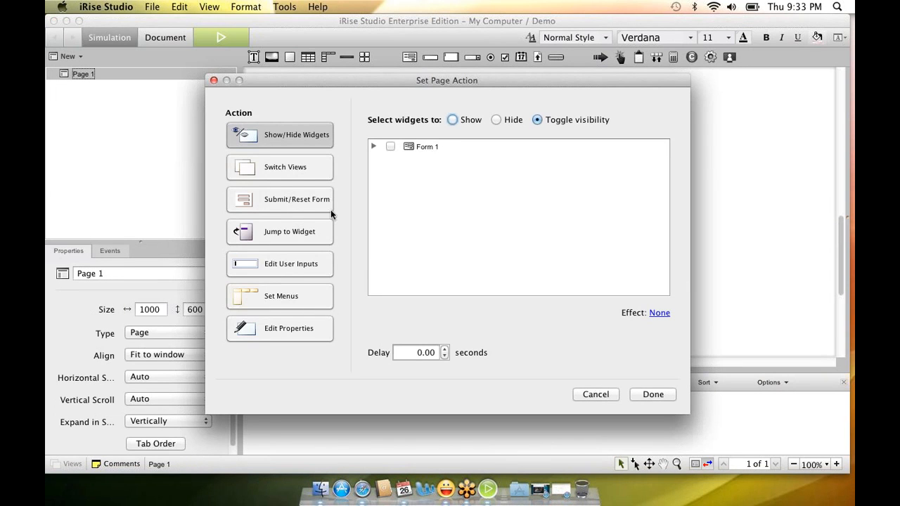
left_click(279, 203)
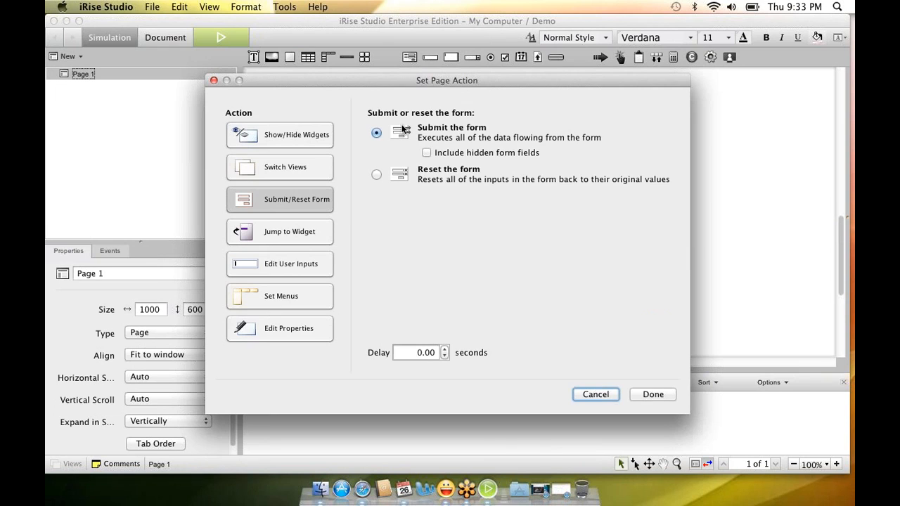
left_click(377, 134)
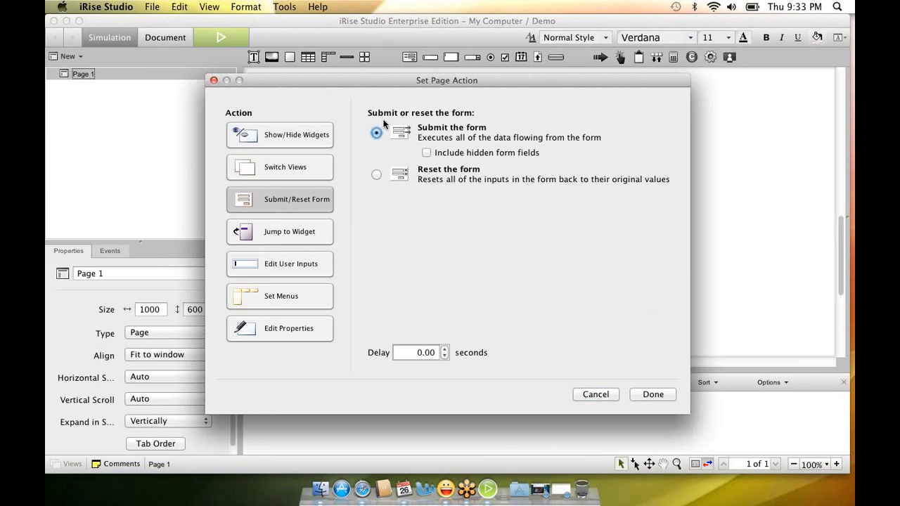
left_click(660, 396)
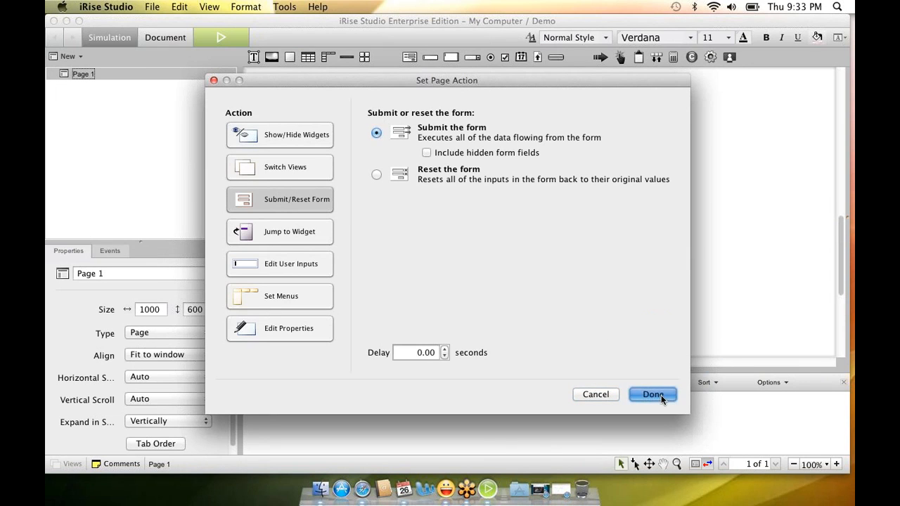
scroll(579, 367, "right", 3)
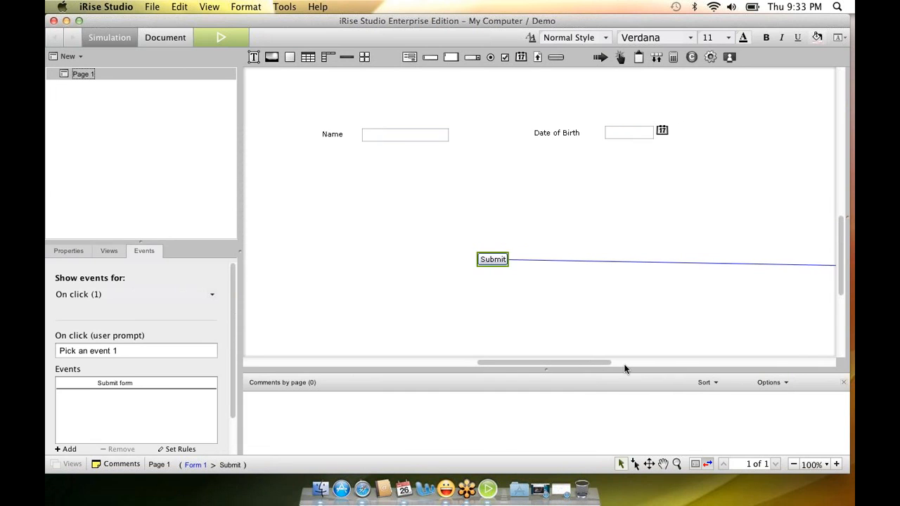
- Simulate the form again, pick a birth date, submit it with the name empty, and return to the page editor
scroll(625, 368, "right", 10)
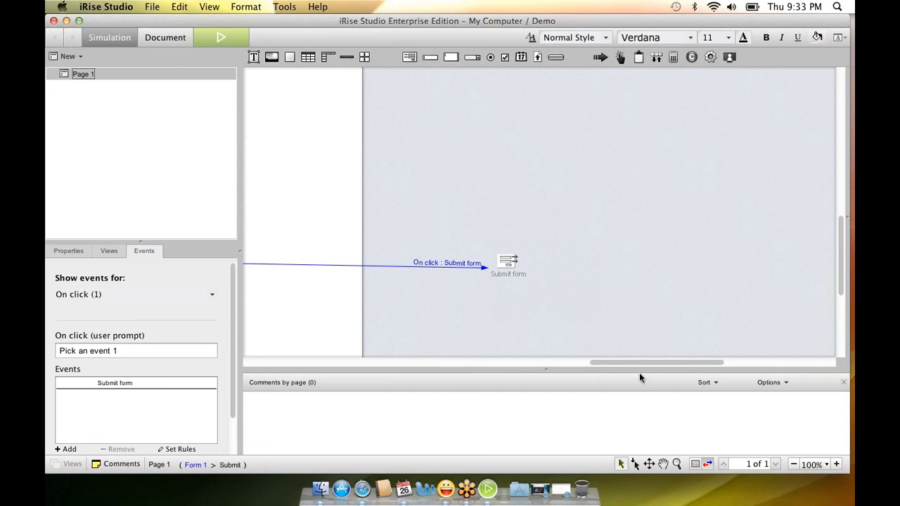
left_click_drag(644, 363, 484, 367)
left_click(220, 39)
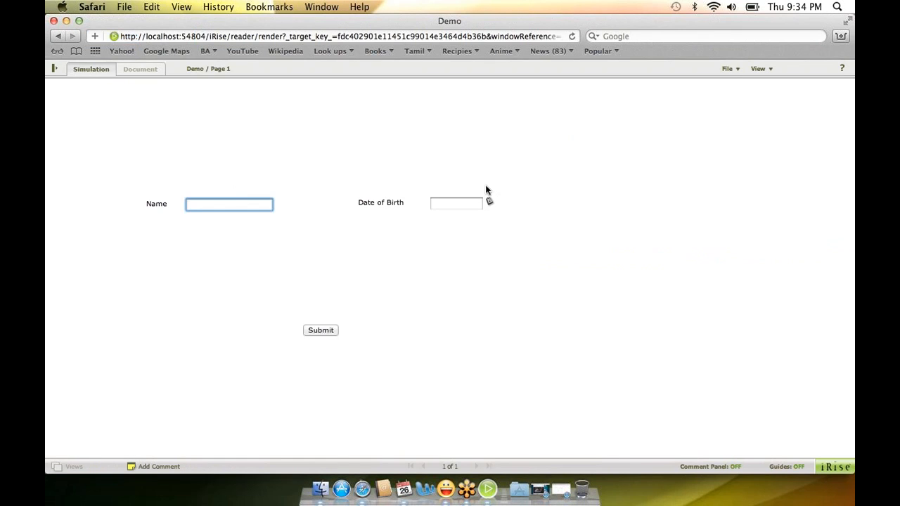
left_click(477, 203)
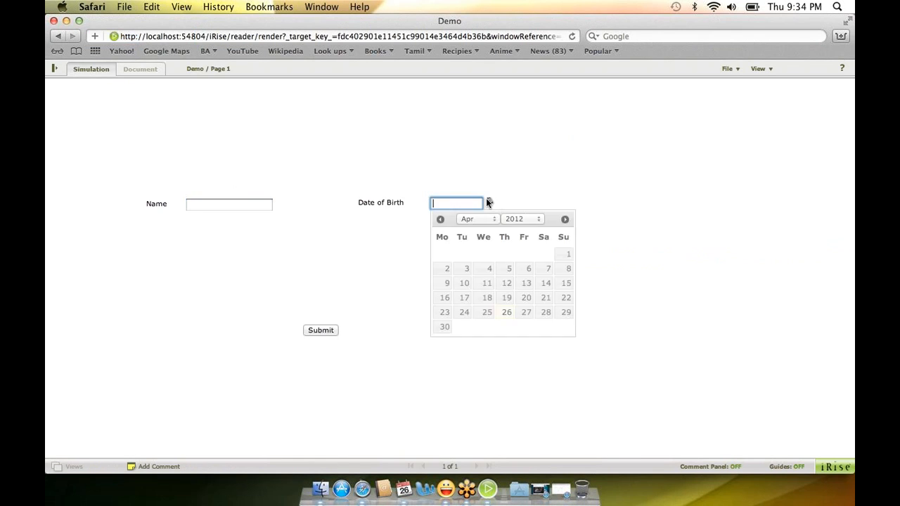
left_click(465, 299)
left_click(329, 330)
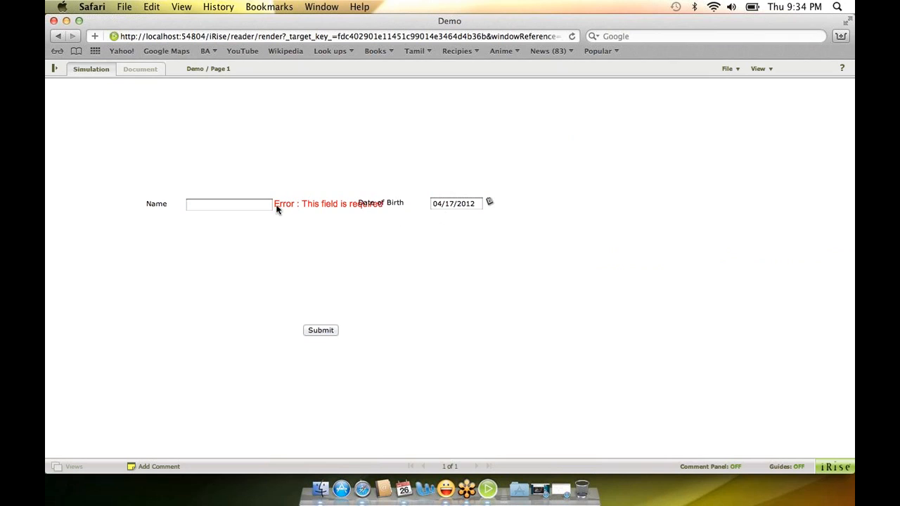
left_click(254, 206)
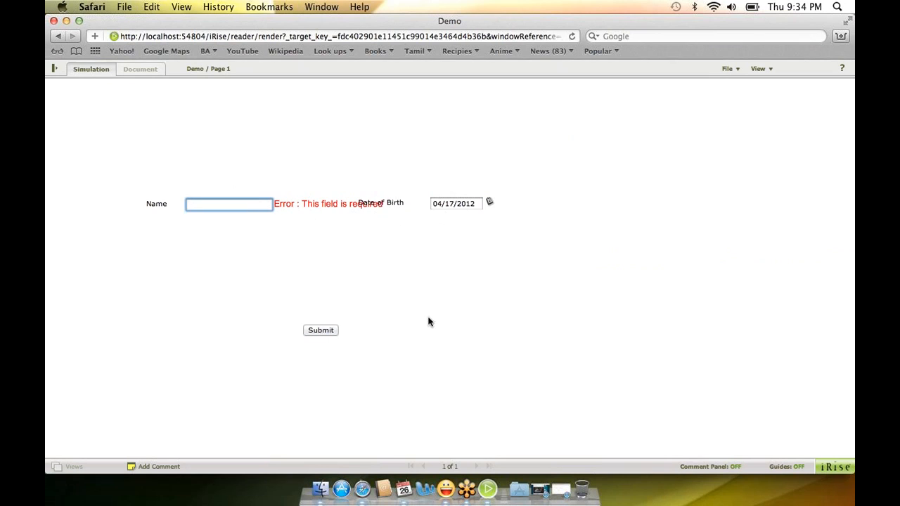
left_click(492, 494)
- Add a text label reading "Phone" beneath the Name label in the form
left_click_drag(554, 363, 581, 366)
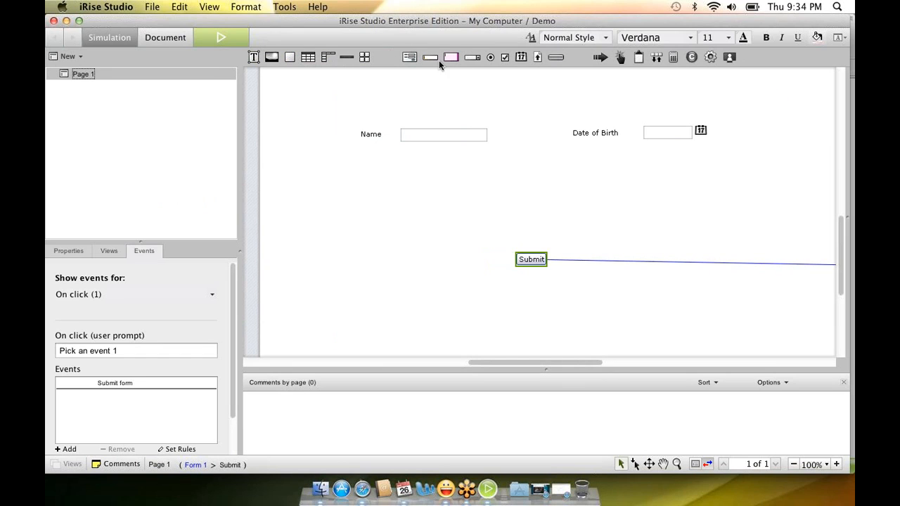
left_click(253, 57)
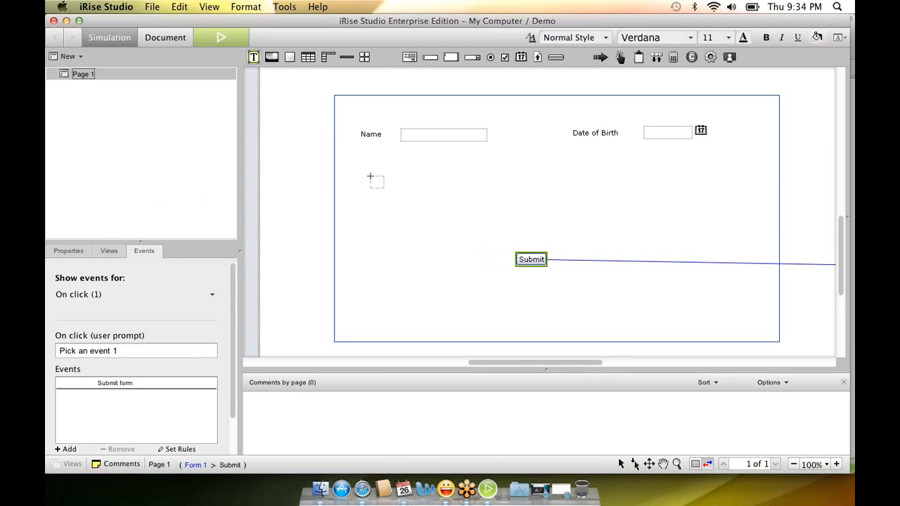
left_click(370, 177)
type("Phone")
key("Escape")
- Place a text input beside the Phone label and position it at X 112, Y 122
left_click(430, 57)
key("Escape")
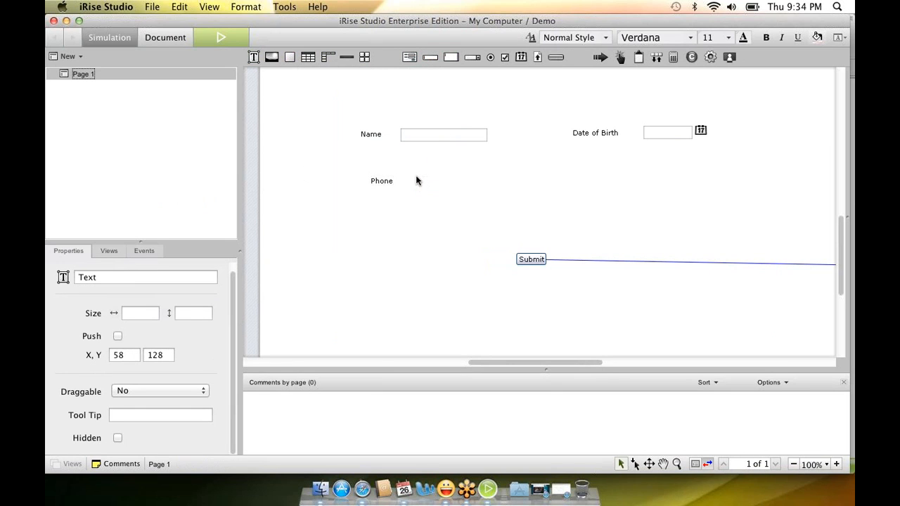
left_click(415, 177)
left_click(162, 358)
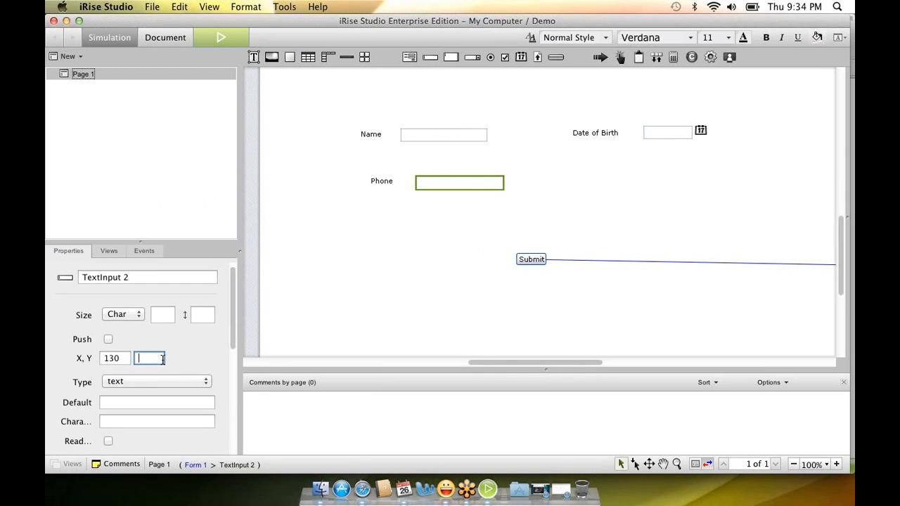
type("122")
key("Return")
- Size the phone input to 10 characters wide and 10 high, and move it level with the Phone label at about Y 129
left_click(203, 315)
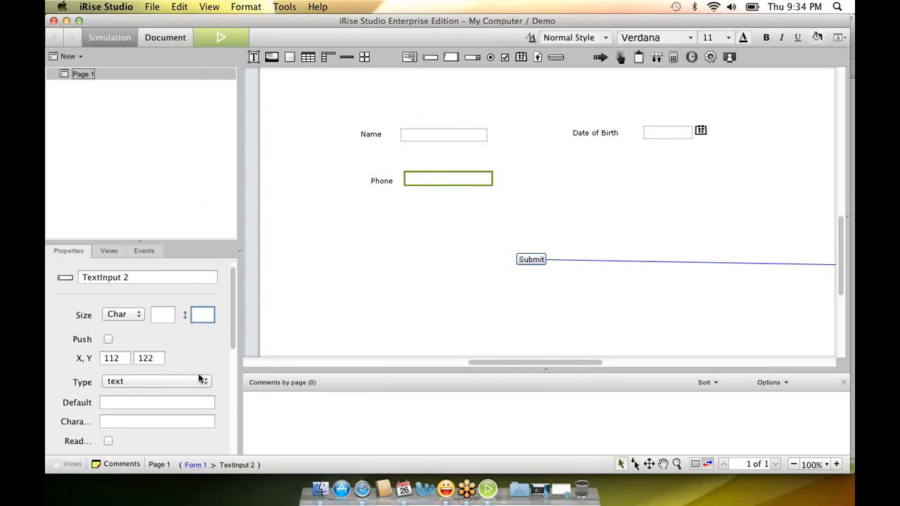
type("10")
key("Tab")
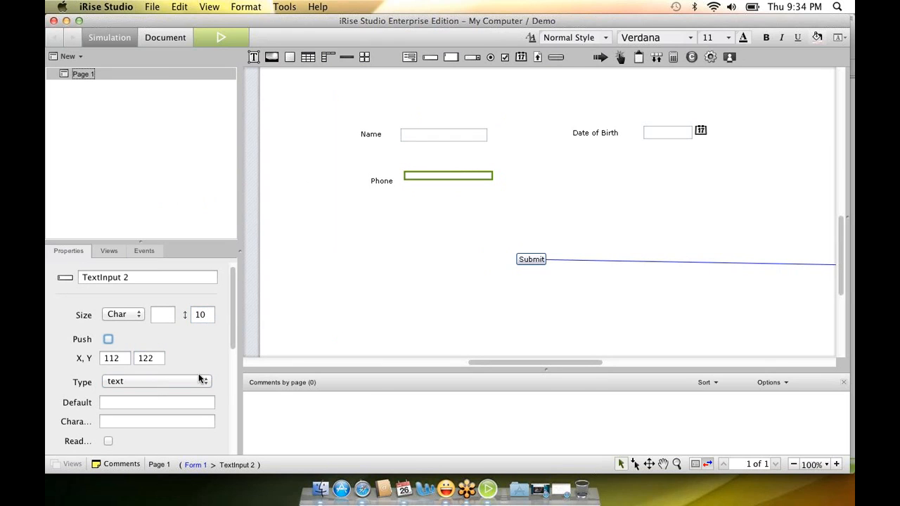
left_click(164, 316)
type("10")
key("Tab")
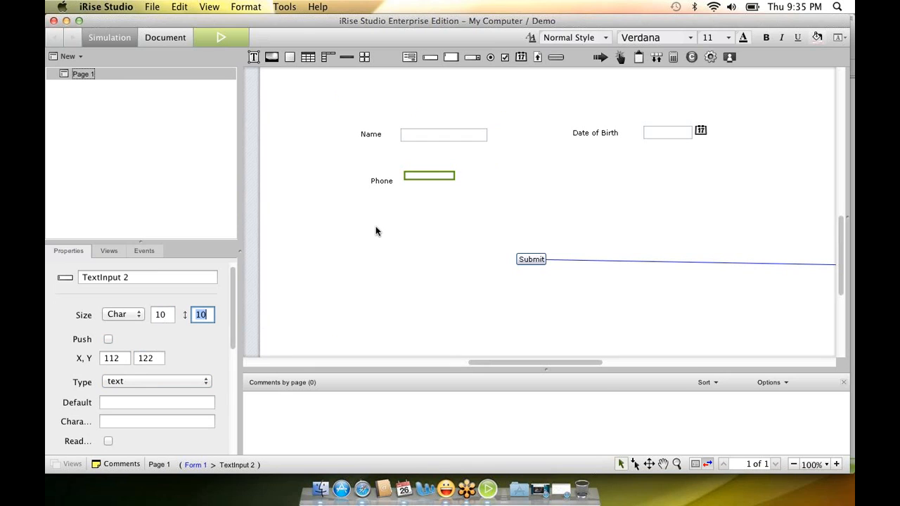
left_click_drag(424, 174, 424, 185)
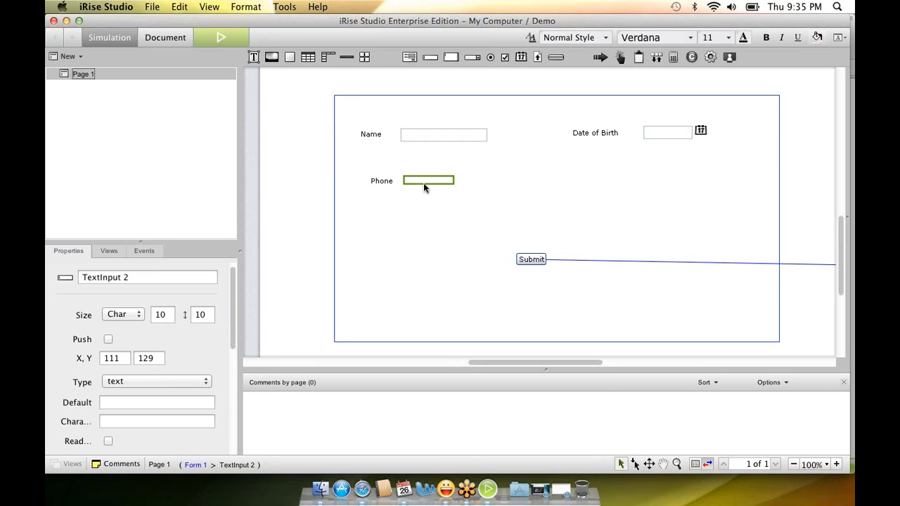
- Set the phone input's width to 3 characters
left_click(165, 318)
key("BackSpace")
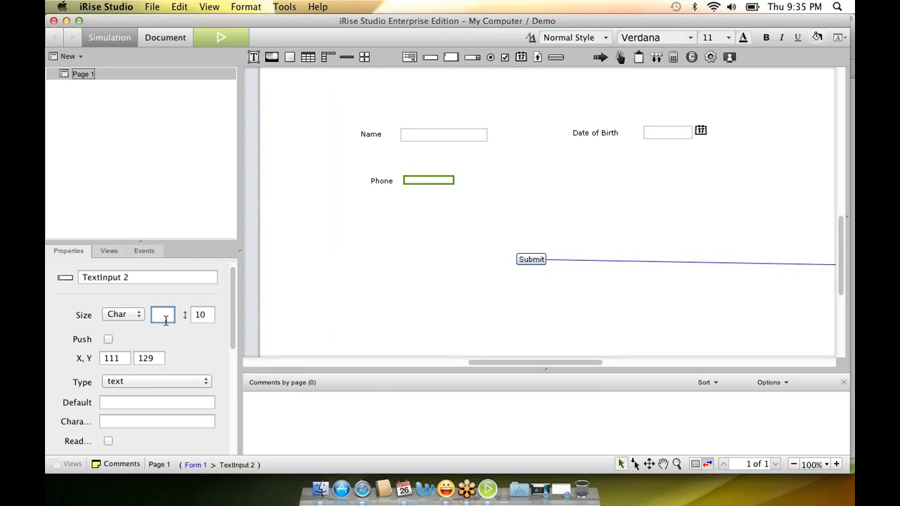
type("3")
key("Tab")
- Duplicate the small phone input twice and line up the copies beside it to form three phone boxes in a row
left_click(410, 180)
left_click(457, 182)
left_click(457, 182)
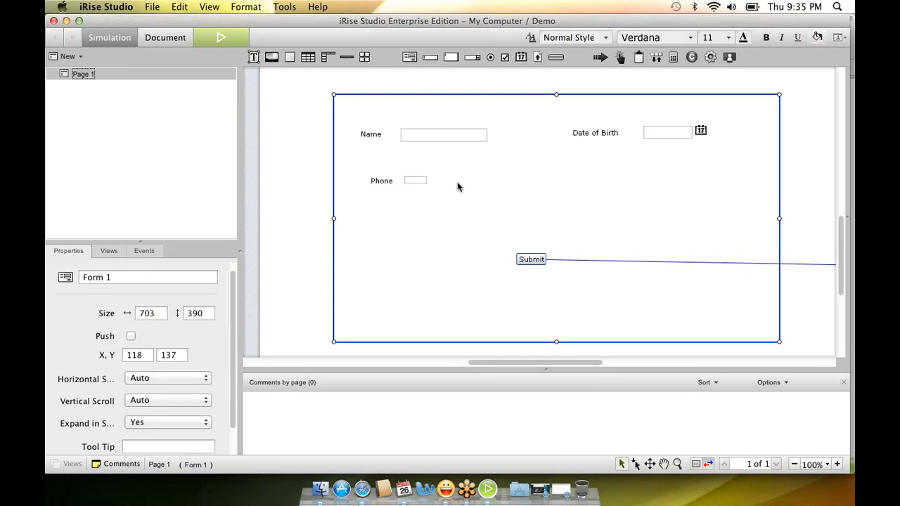
key("super+v")
left_click_drag(445, 181, 445, 181)
key("super+v")
left_click_drag(419, 218, 478, 181)
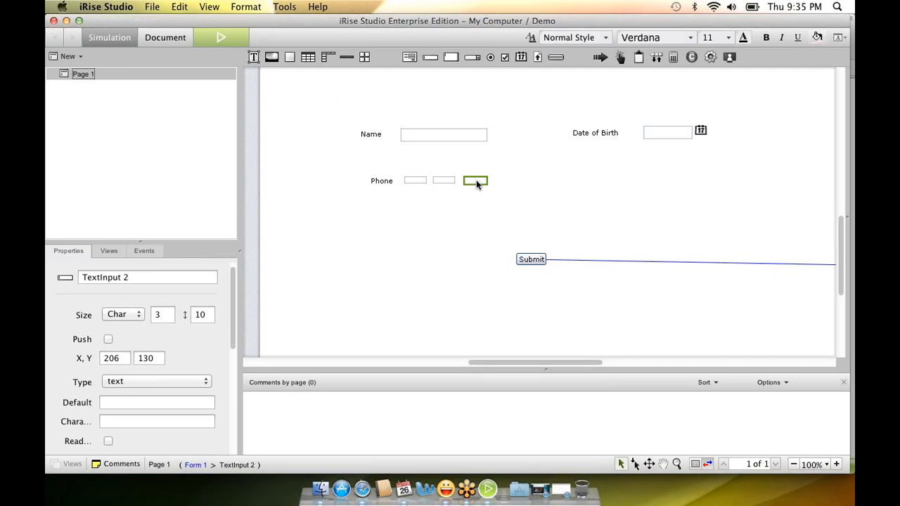
left_click(417, 180)
left_click_drag(232, 303, 232, 314)
left_click(208, 349)
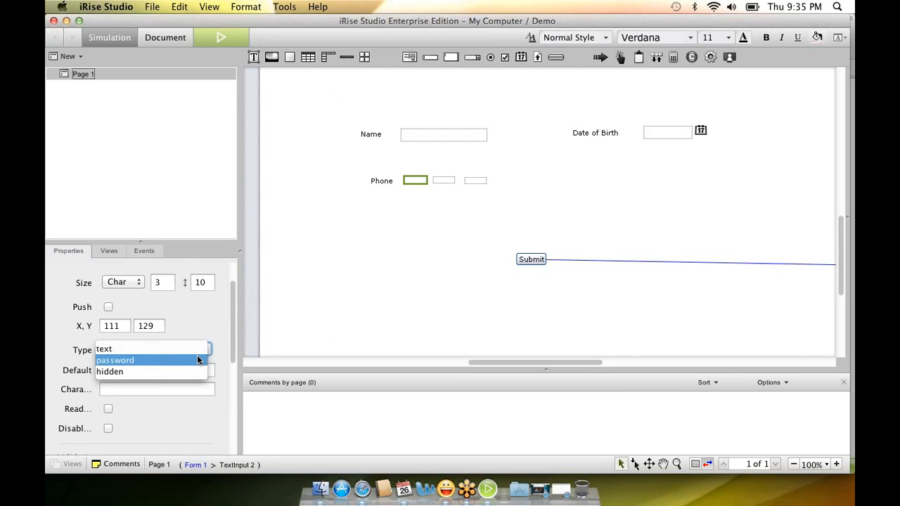
left_click(468, 251)
left_click(468, 251)
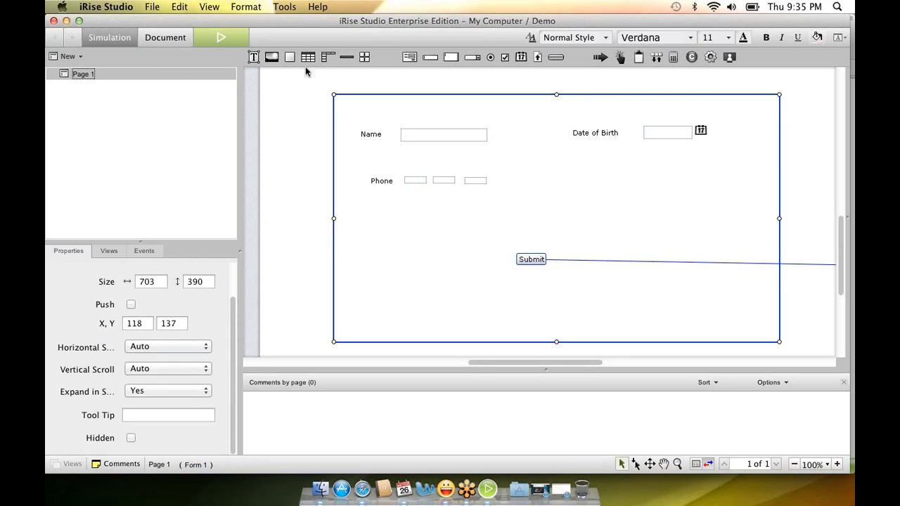
- Add a text input below the Date of Birth field with a "Password" text label in front of it
left_click(430, 57)
left_click(668, 180)
left_click(254, 57)
left_click(587, 178)
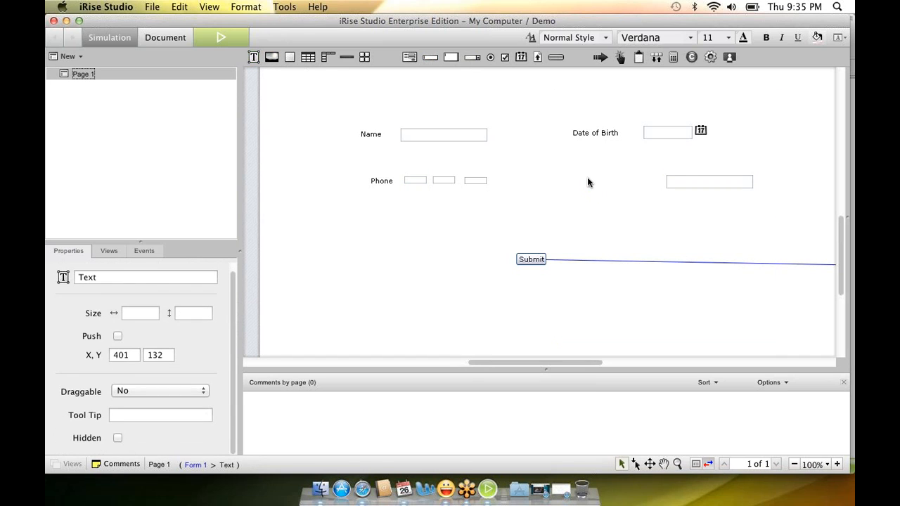
type("Password")
key("Escape")
- Set the input beside the Password label to the password type, and test entering a password in the simulation before closing it
left_click(687, 184)
left_click(208, 381)
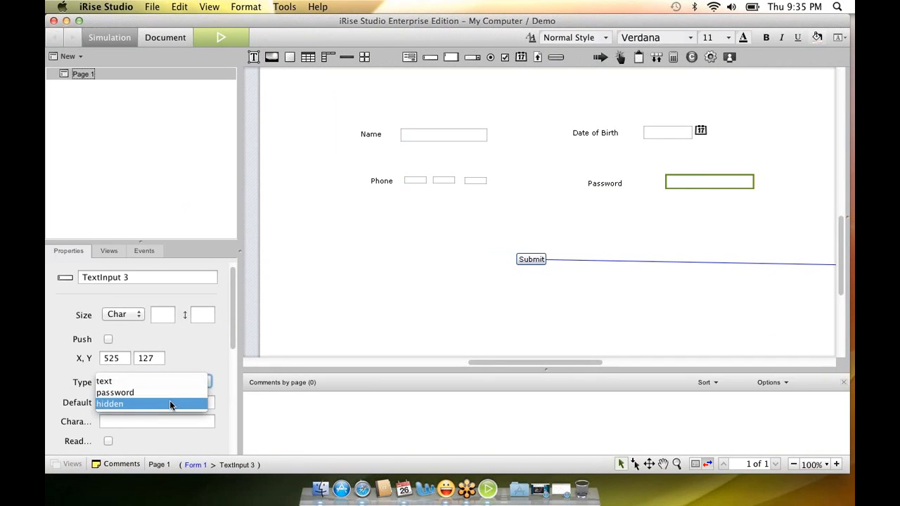
left_click(165, 393)
left_click_drag(232, 331, 231, 379)
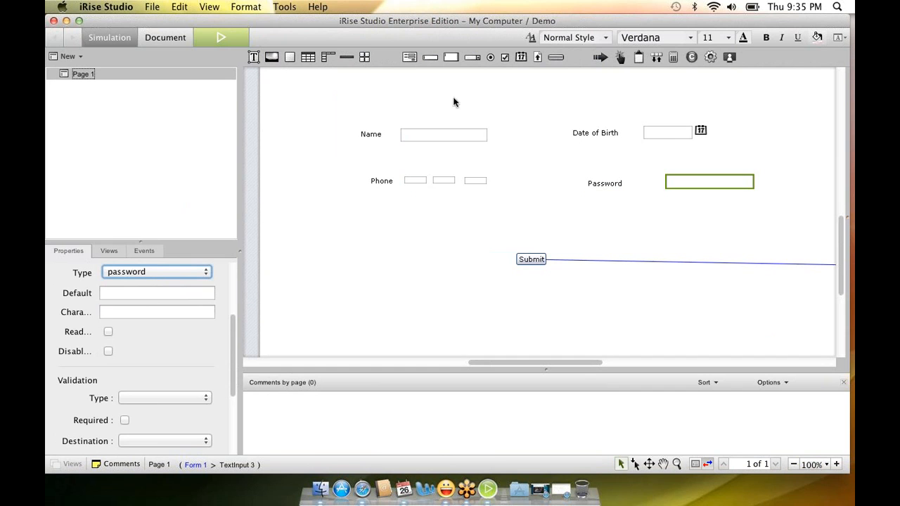
left_click(228, 39)
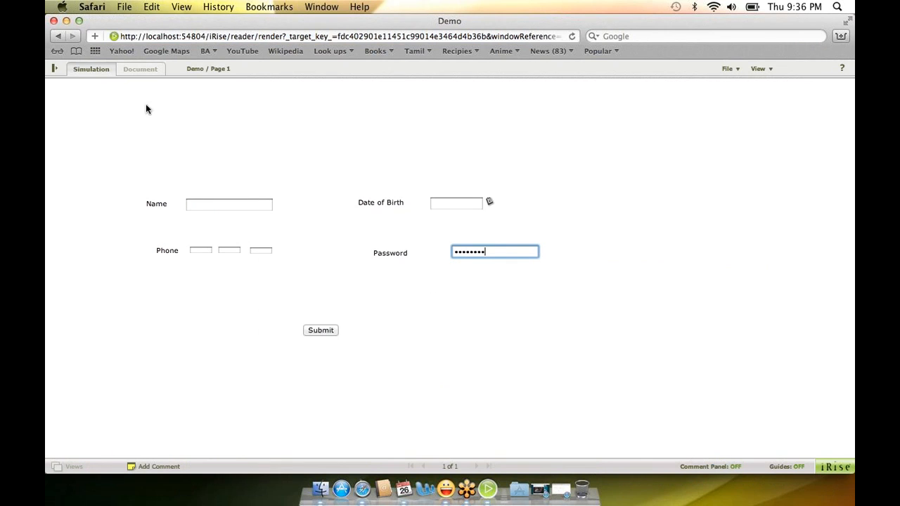
left_click(54, 21)
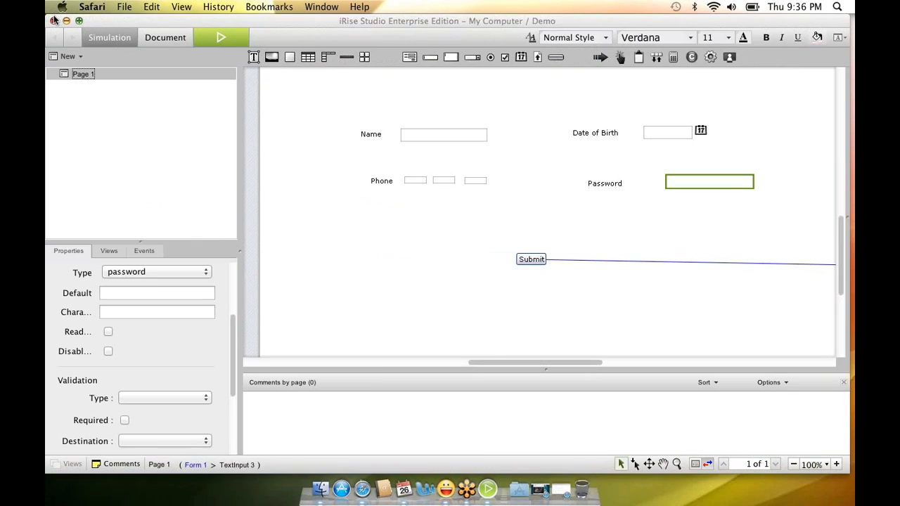
- Add a text area below the phone boxes and a select list beside it, above the Submit button
left_click(431, 255)
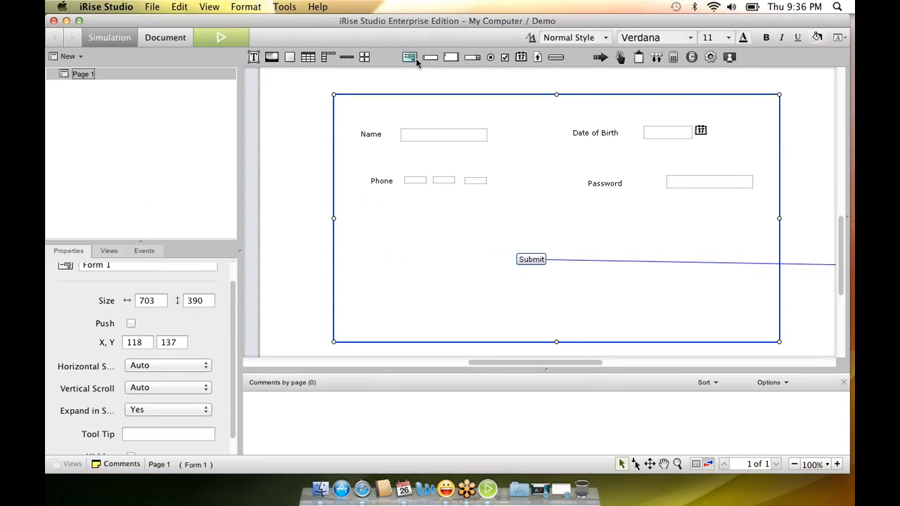
left_click_drag(451, 57, 432, 211)
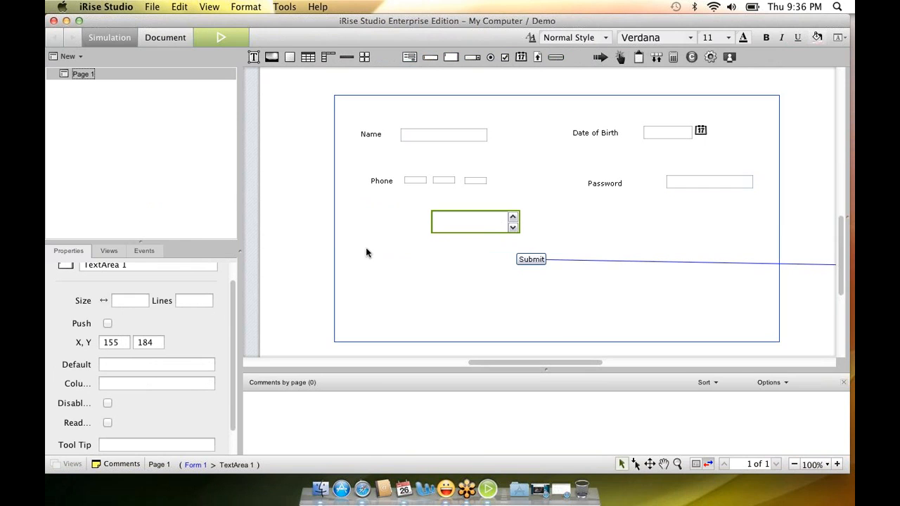
left_click_drag(472, 57, 575, 225)
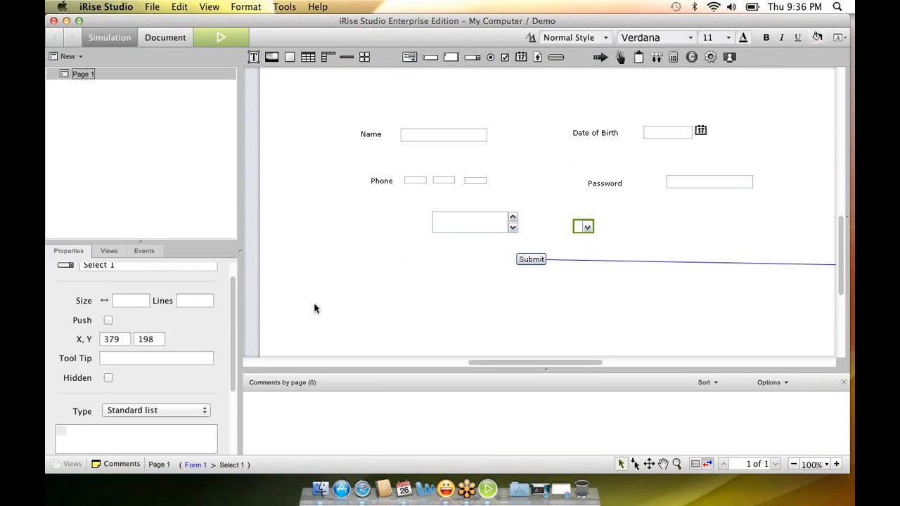
- Enter BA and QA as the options of the select list
left_click_drag(229, 344, 230, 369)
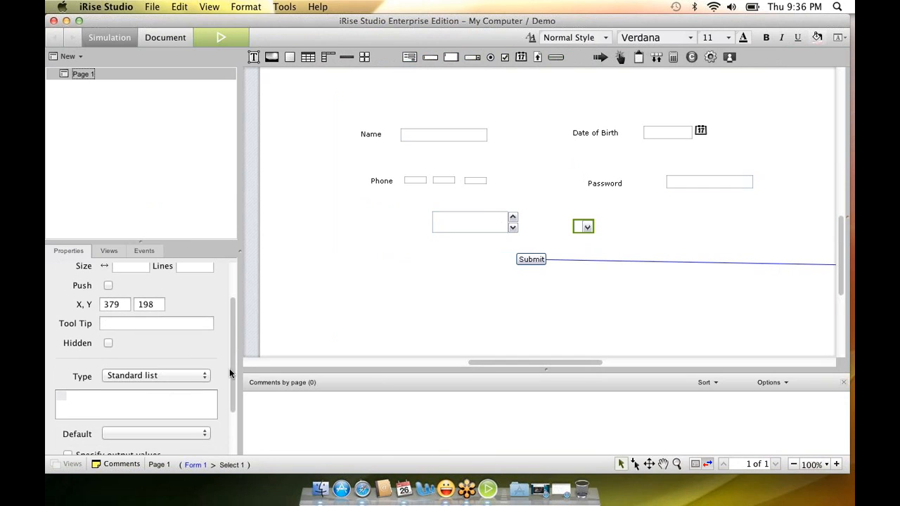
left_click(156, 397)
type("BA")
key("Return")
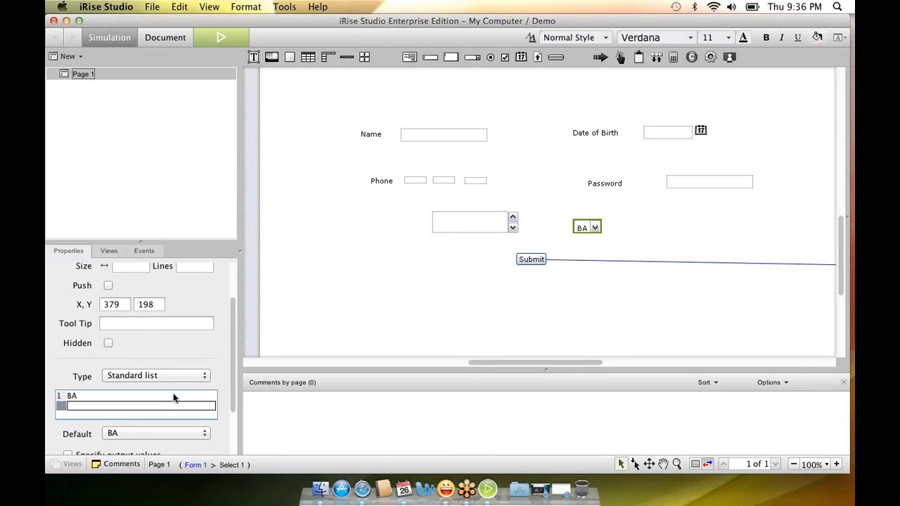
type("QA")
key("Return")
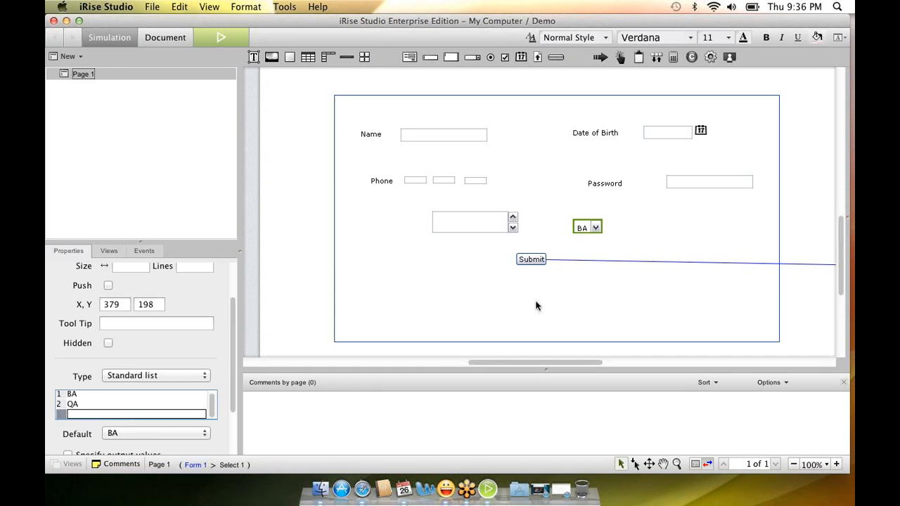
left_click(595, 231)
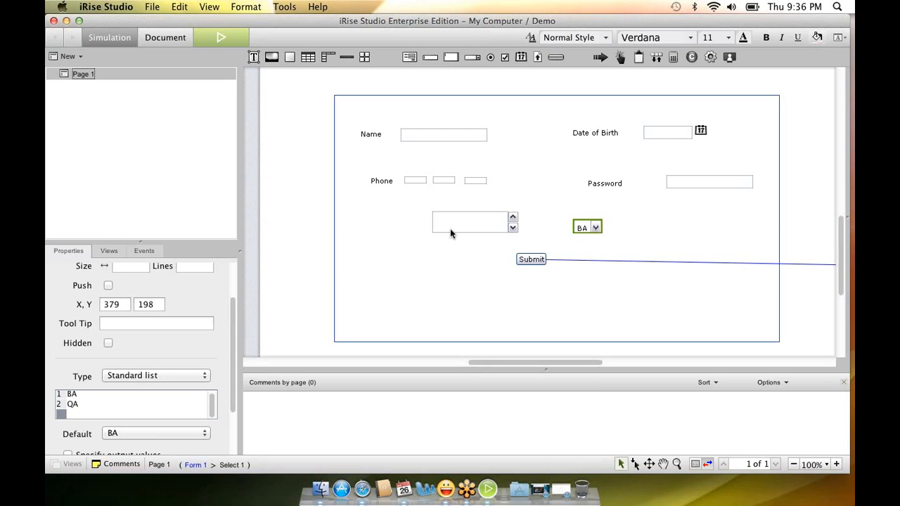
- Run the simulation, expand the select list to check its options, and return to the editor
left_click(216, 38)
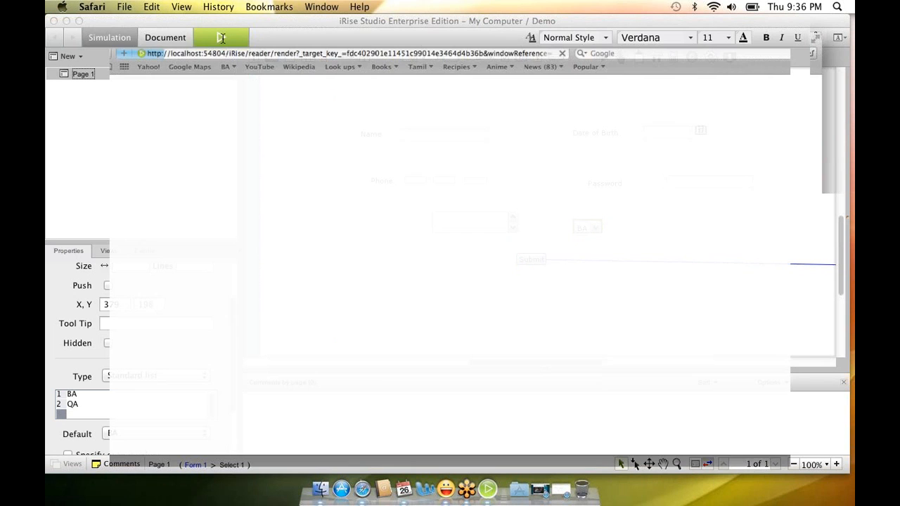
left_click(374, 299)
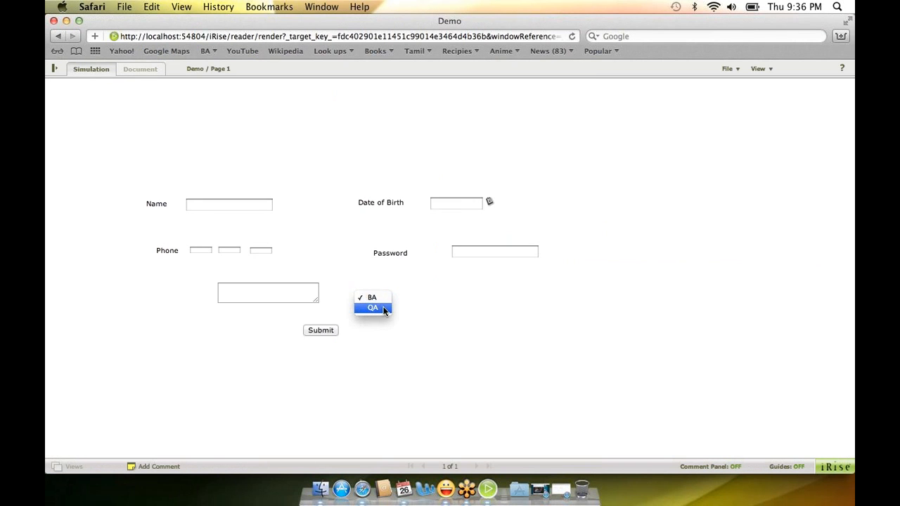
left_click(461, 307)
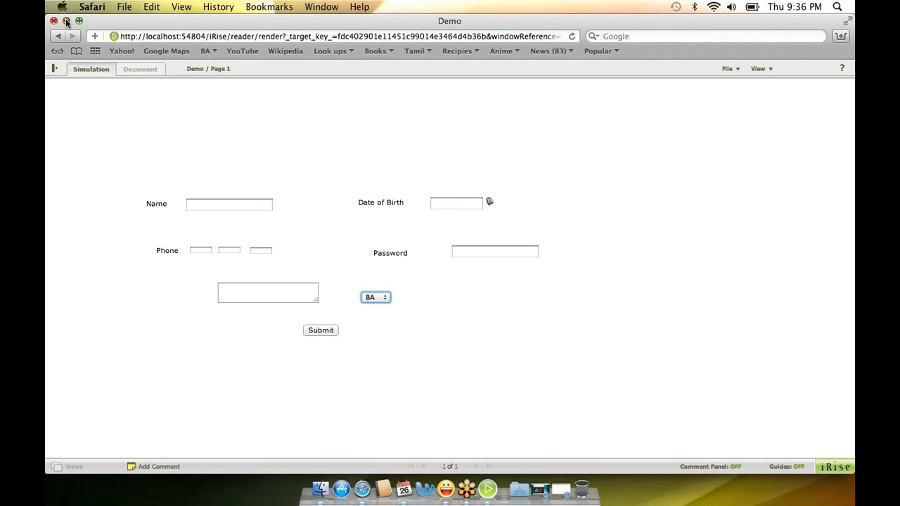
left_click(67, 21)
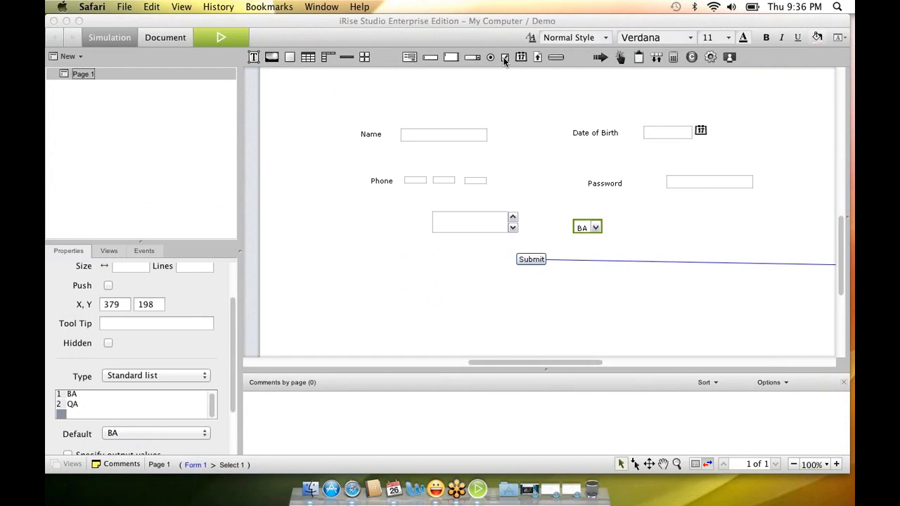
- Place a checkbox in the form beside the select list, below the password input
left_click(504, 60)
left_click(661, 232)
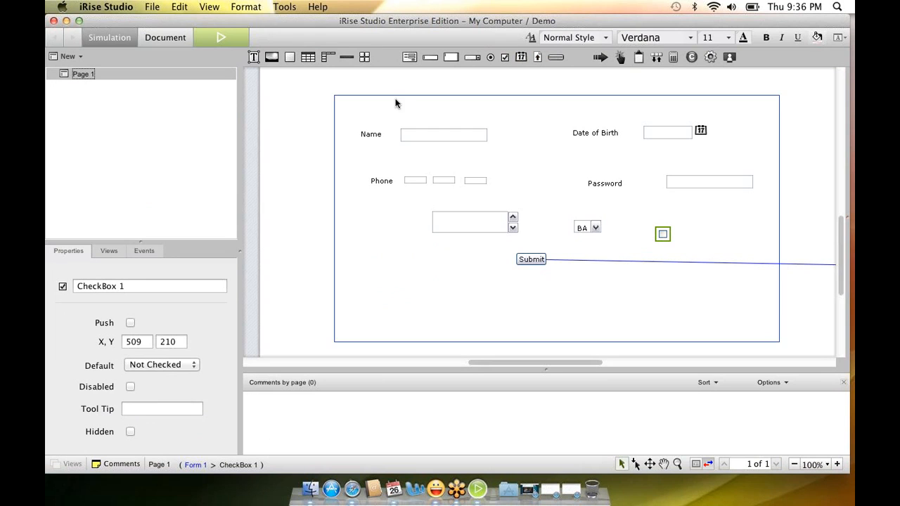
- Insert a horizontal menu with 6 items on the page above the form fields
scroll(842, 238, "up", 2)
scroll(840, 220, "up", 5)
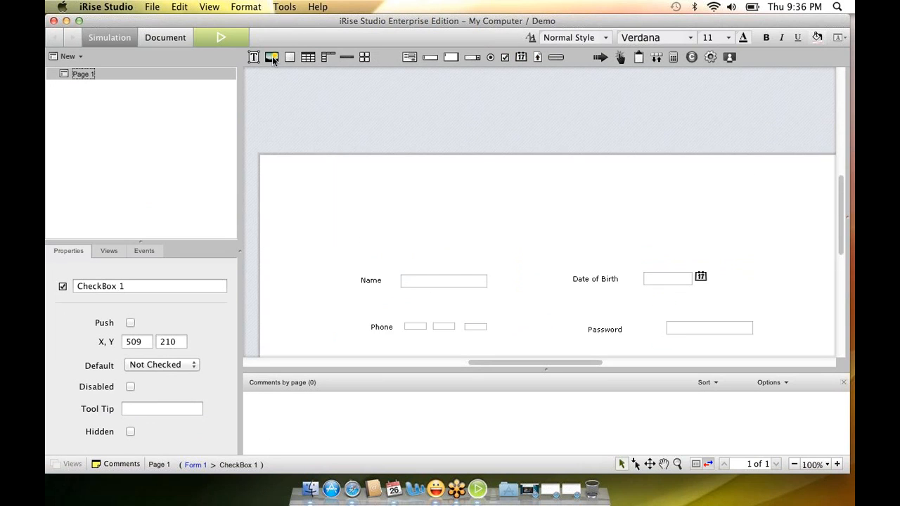
left_click_drag(320, 59, 323, 201)
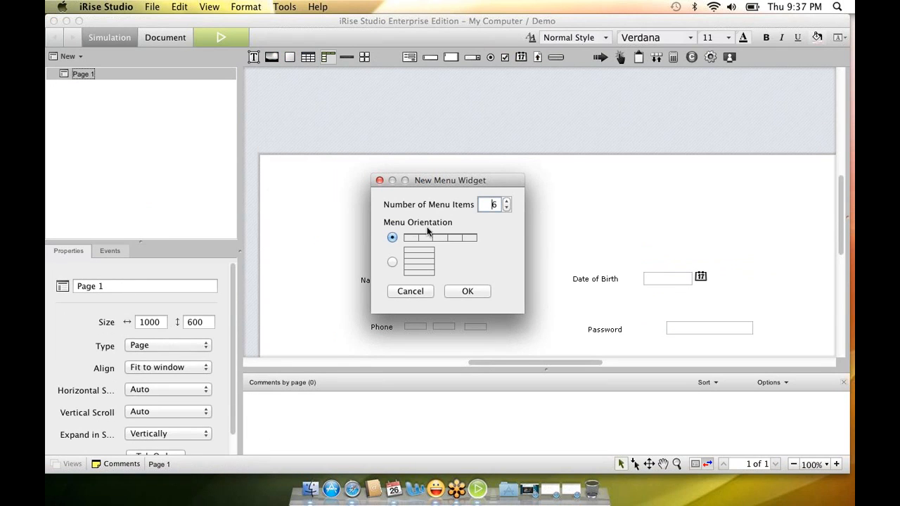
left_click(467, 290)
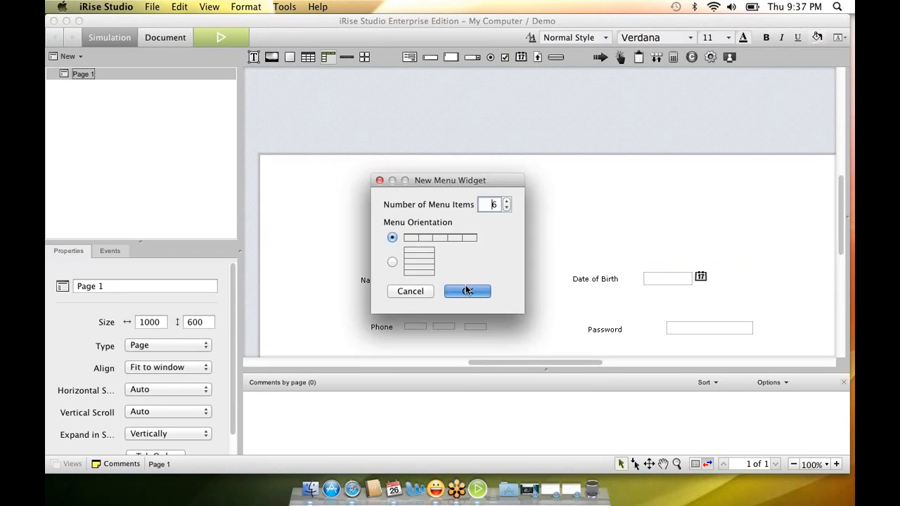
- Rename the text widget inside the menu's first item as Home
left_click(348, 205)
left_click(353, 206)
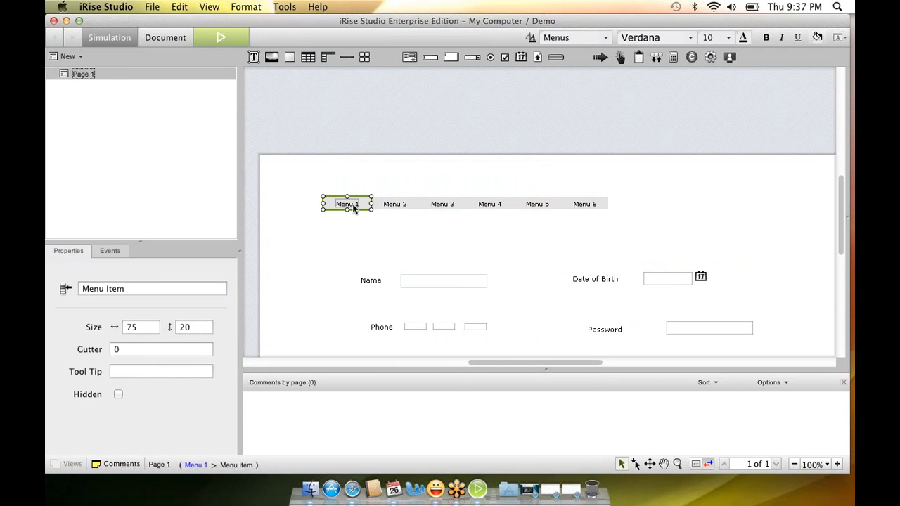
left_click(349, 202)
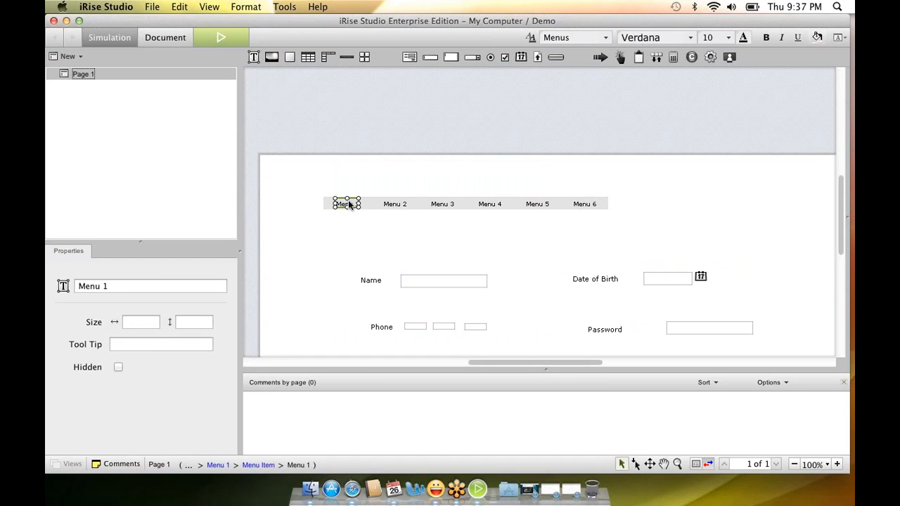
left_click(348, 202)
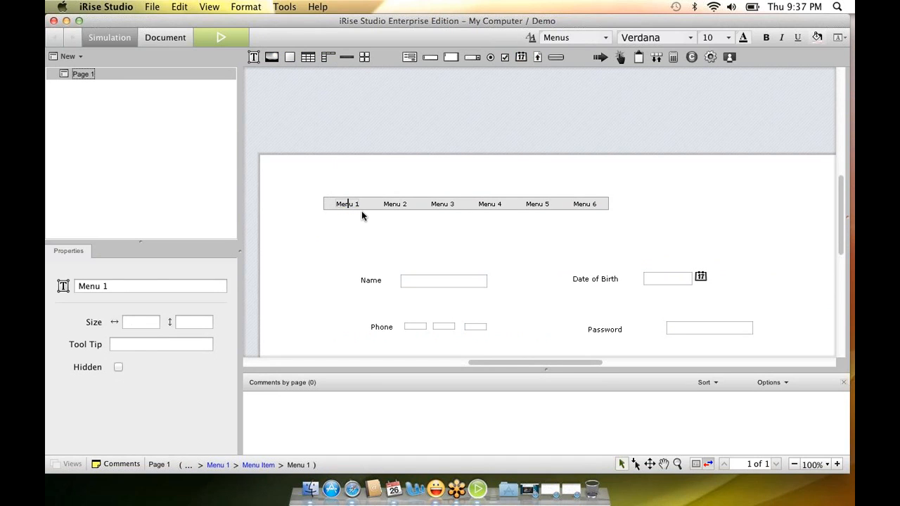
left_click(110, 290)
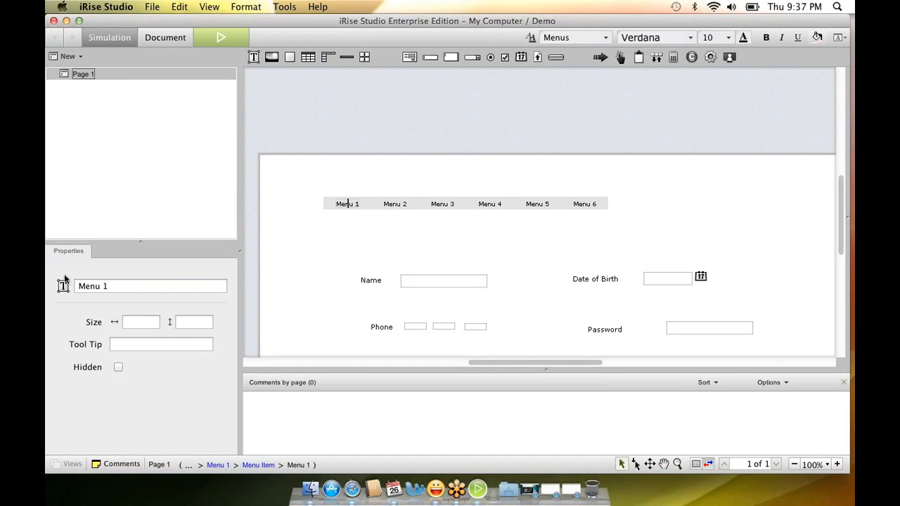
triple_click(119, 292)
type("Home")
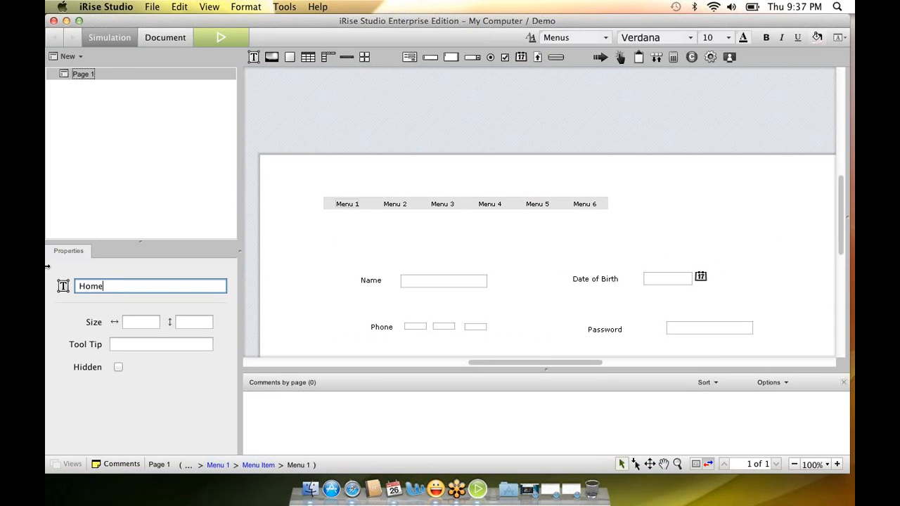
key("Return")
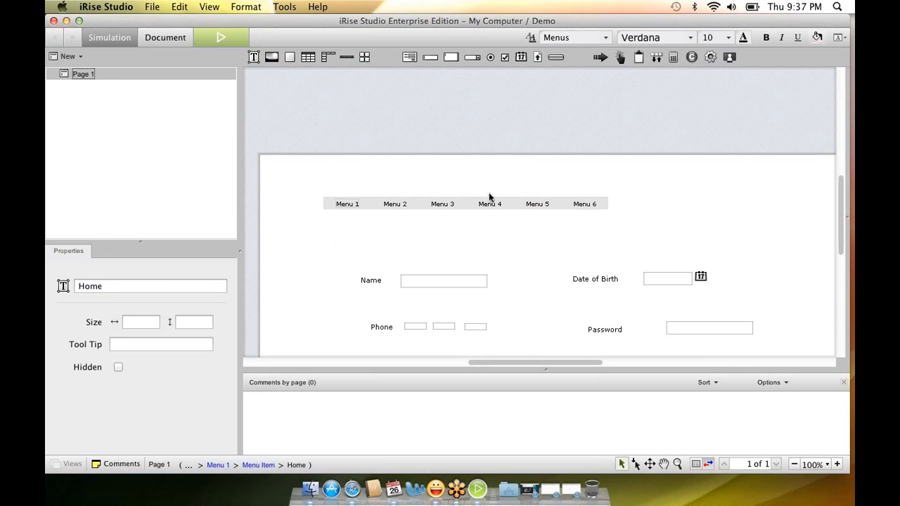
left_click(724, 191)
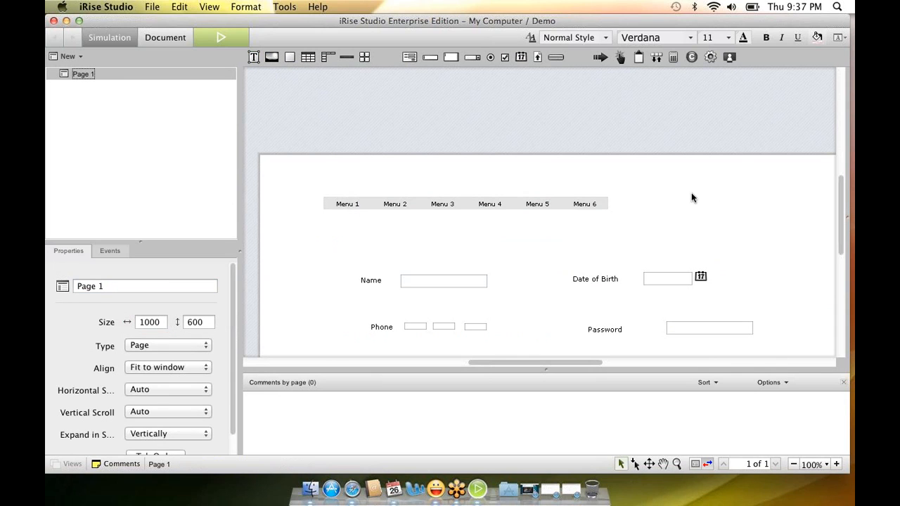
- Insert an image widget beside the menu, above the Date of Birth field, and leave it without a picture file
right_click(688, 197)
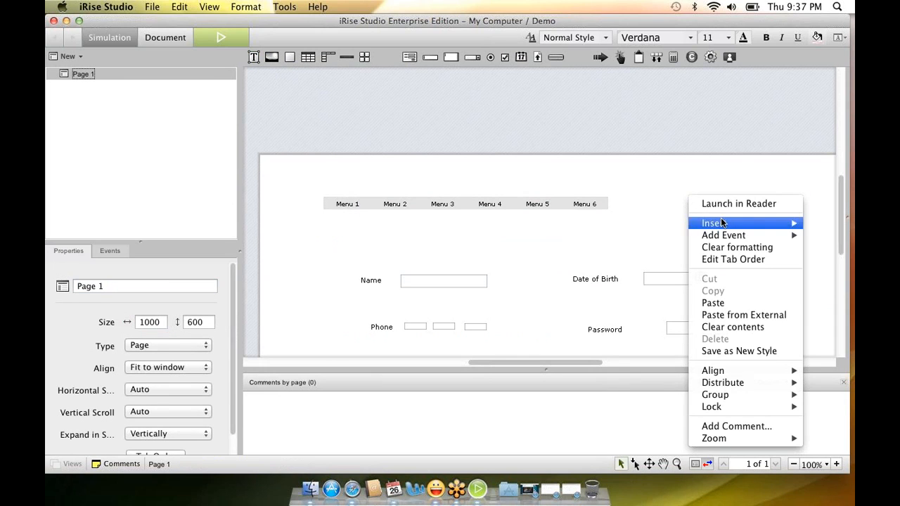
mouse_move(717, 224)
left_click(634, 240)
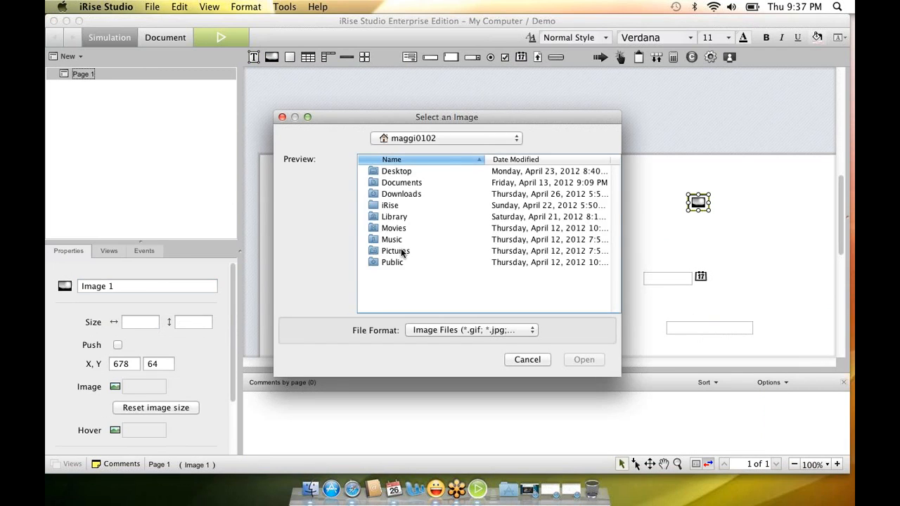
left_click(403, 252)
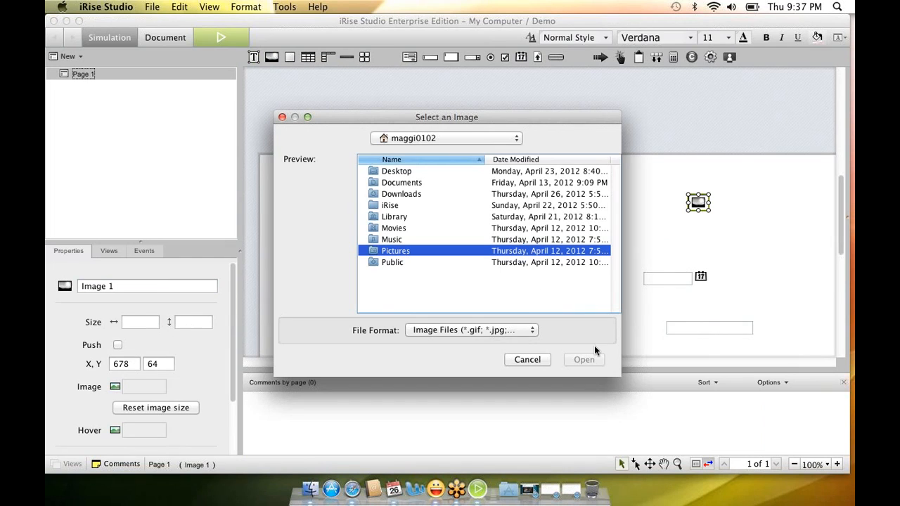
left_click(535, 360)
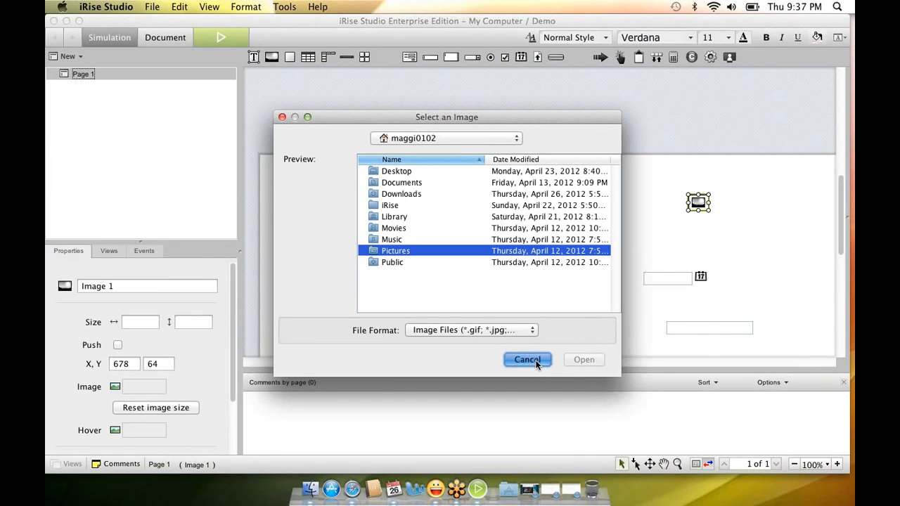
right_click(758, 193)
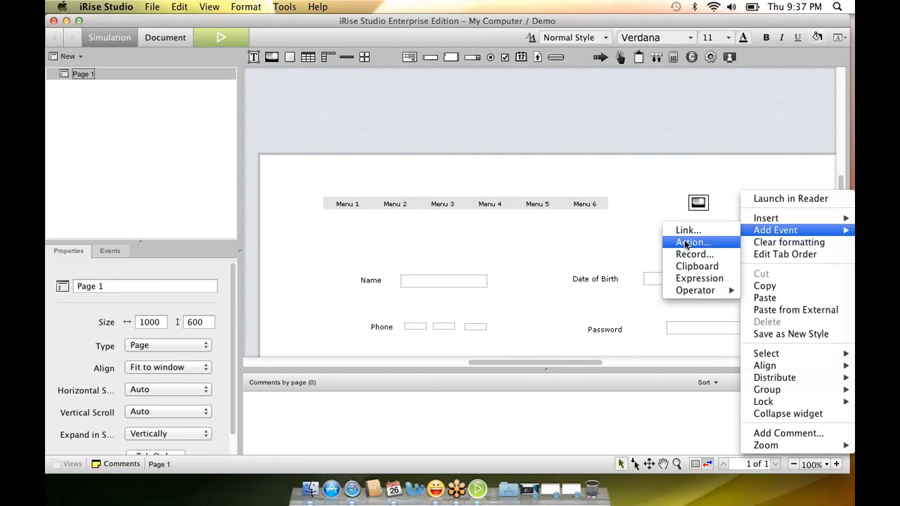
mouse_move(792, 230)
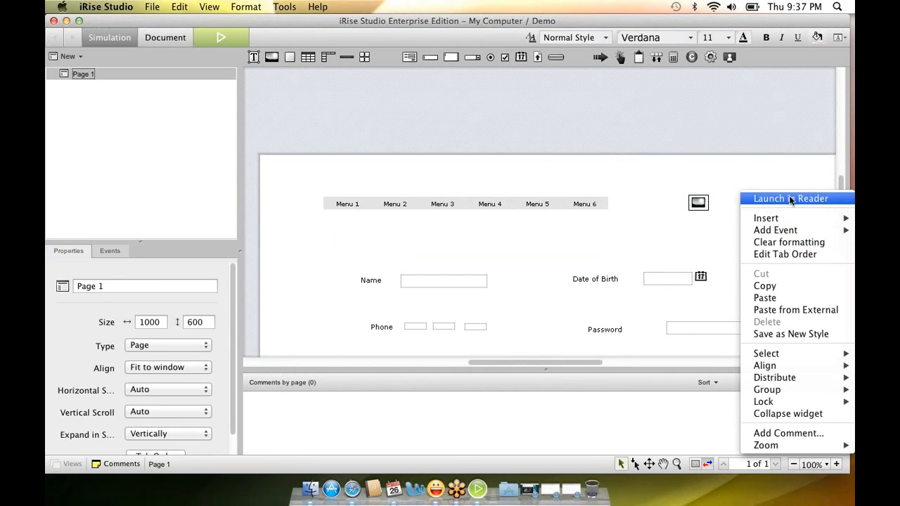
left_click(633, 223)
right_click(637, 176)
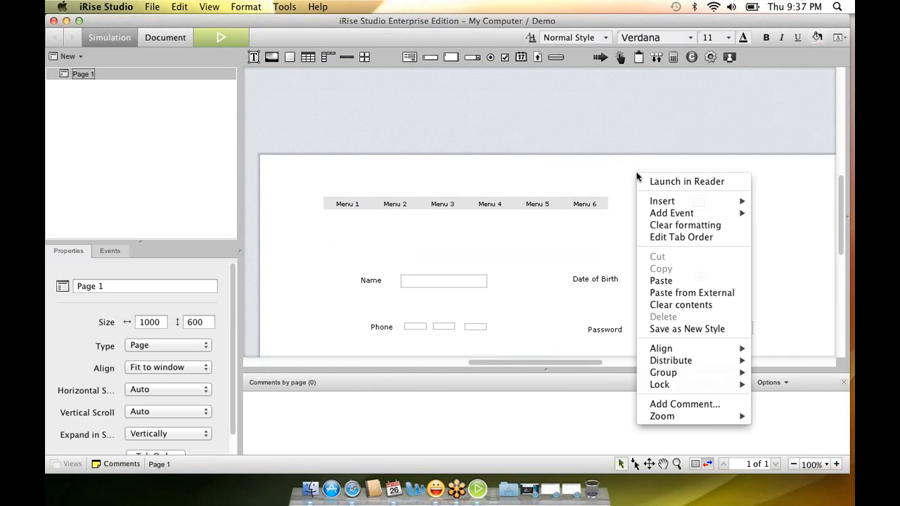
mouse_move(668, 202)
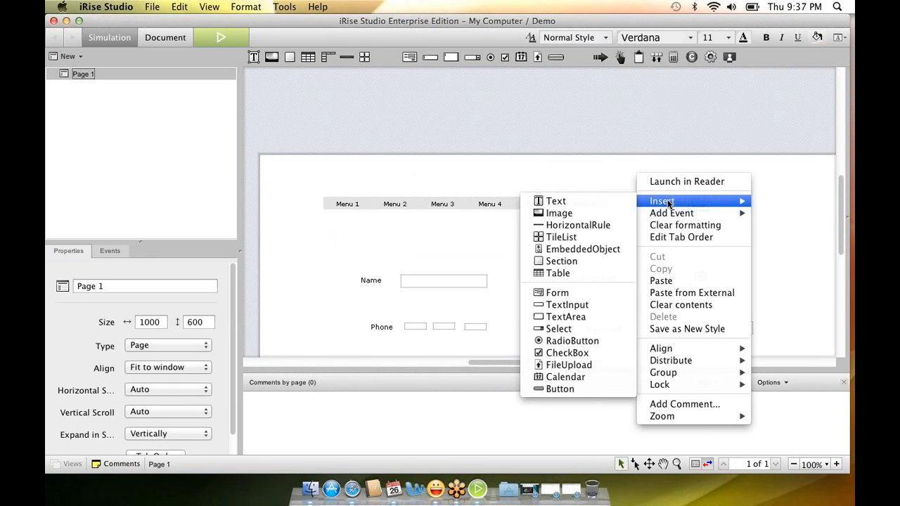
left_click(792, 194)
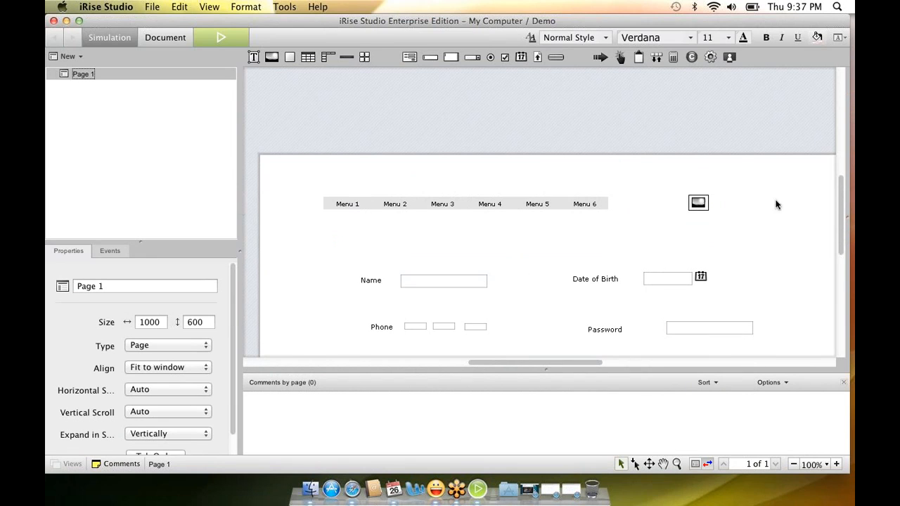
- Place a second image widget near the page's upper-left corner, above the menu, without choosing a picture file
left_click(272, 57)
left_click(292, 169)
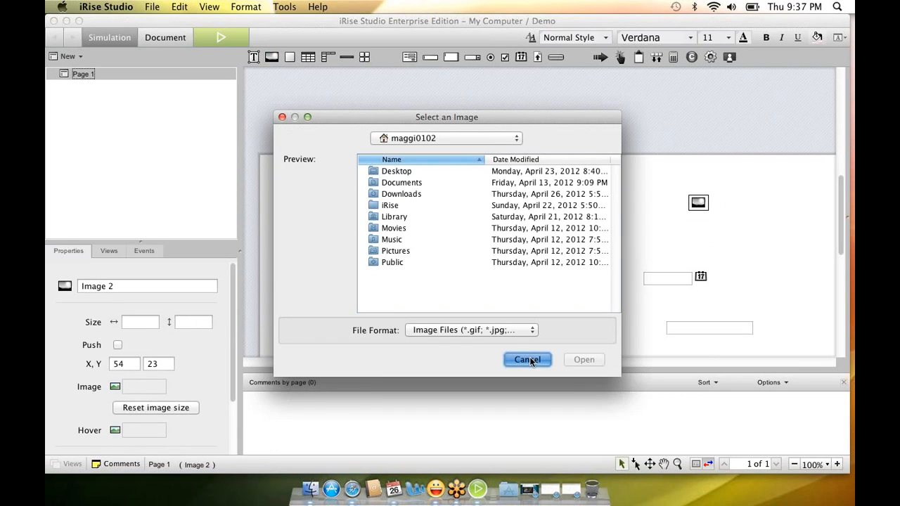
left_click(528, 359)
- Switch to Safari and search the web for background images
left_click_drag(842, 211, 843, 253)
left_click(571, 492)
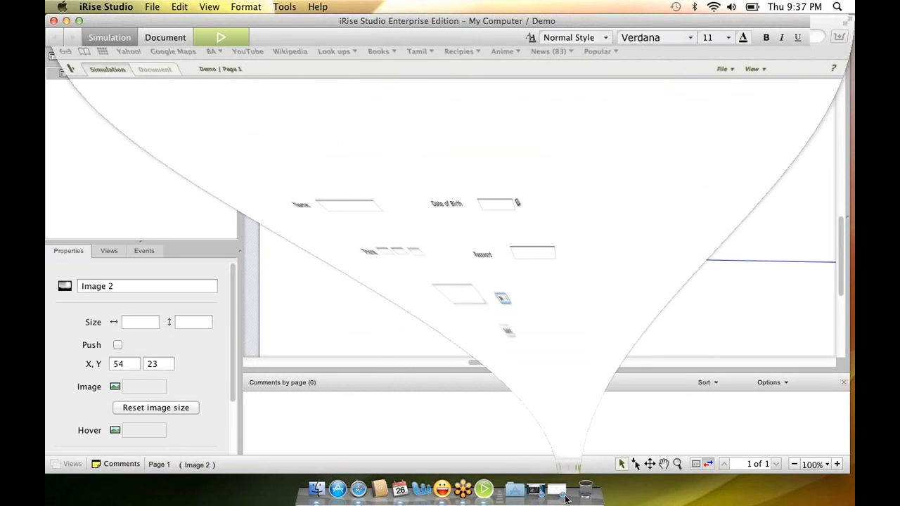
left_click(641, 35)
type("b")
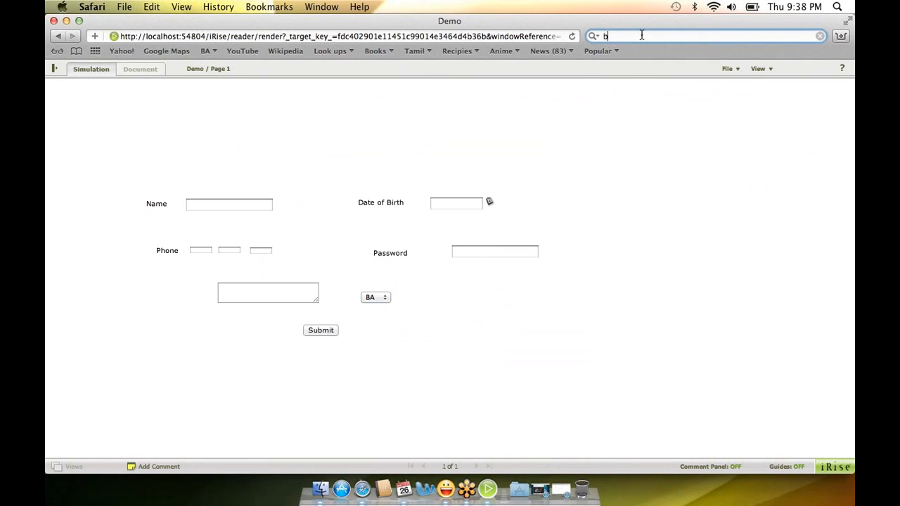
type("ackground images")
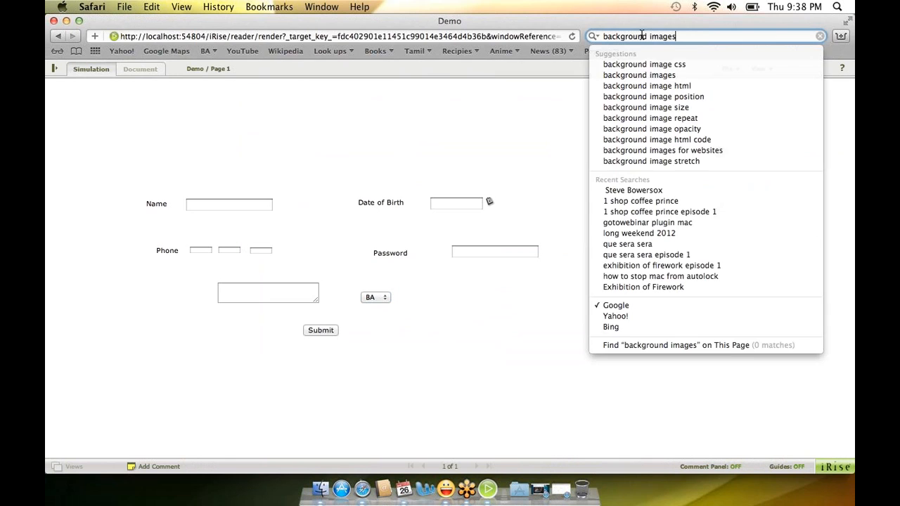
key("Return")
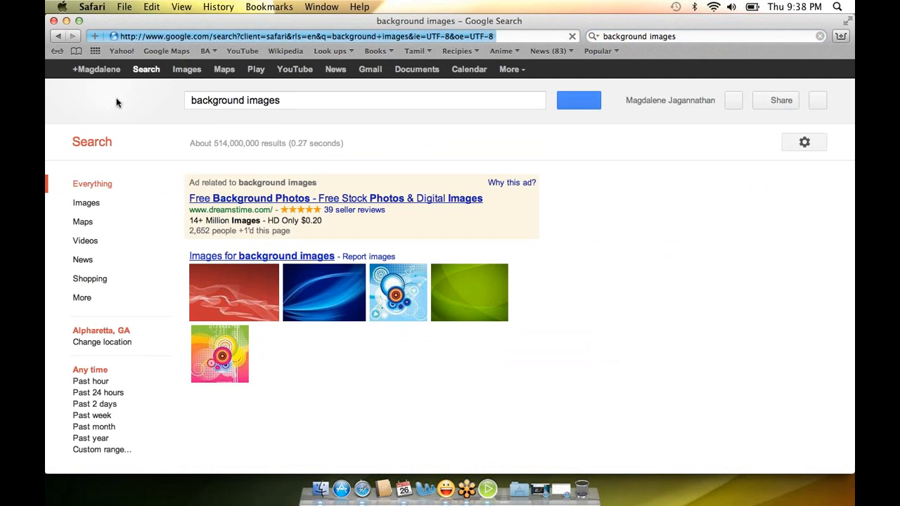
- Open the blue abstract background from the image results, view it on its source page, and return to iRise Studio
left_click(355, 288)
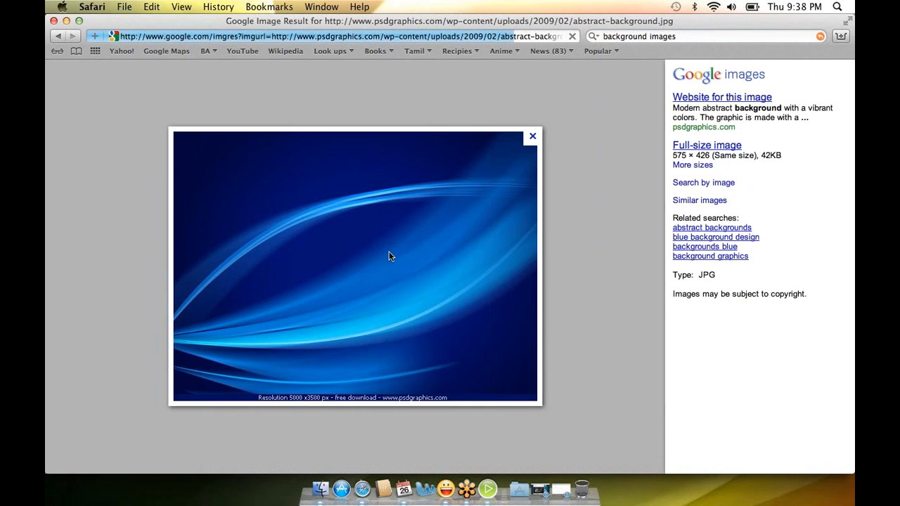
right_click(468, 187)
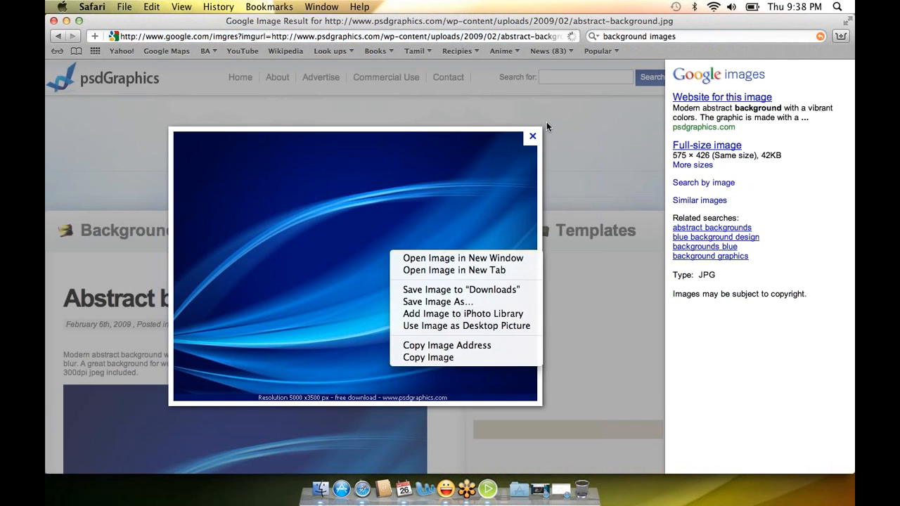
left_click(547, 123)
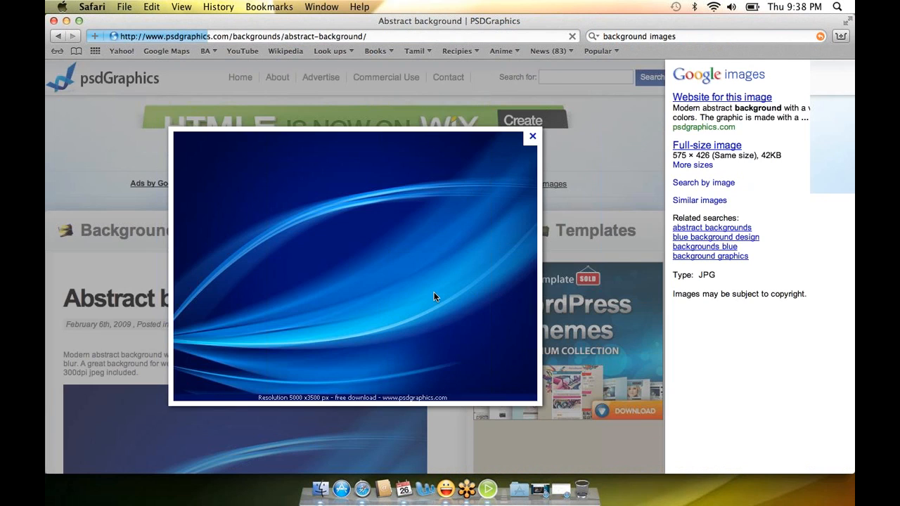
left_click(434, 297)
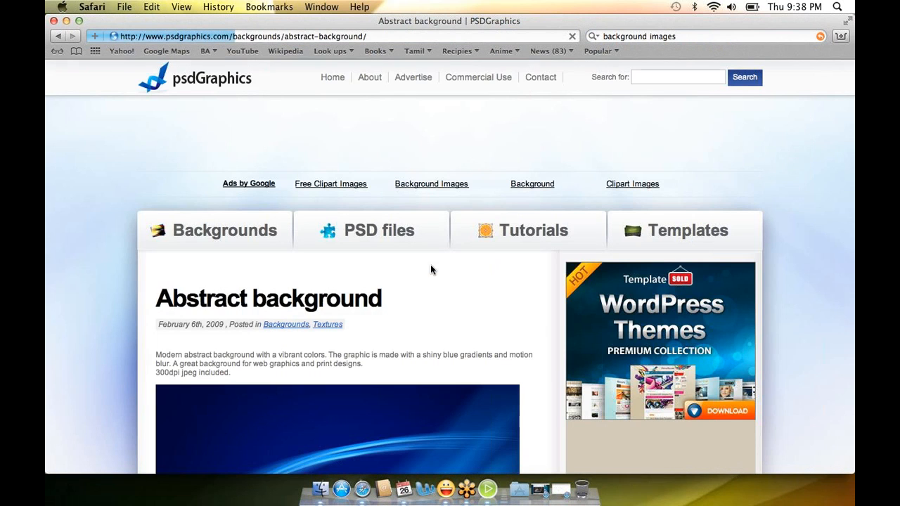
scroll(386, 336, "down", 1)
scroll(344, 402, "down", 5)
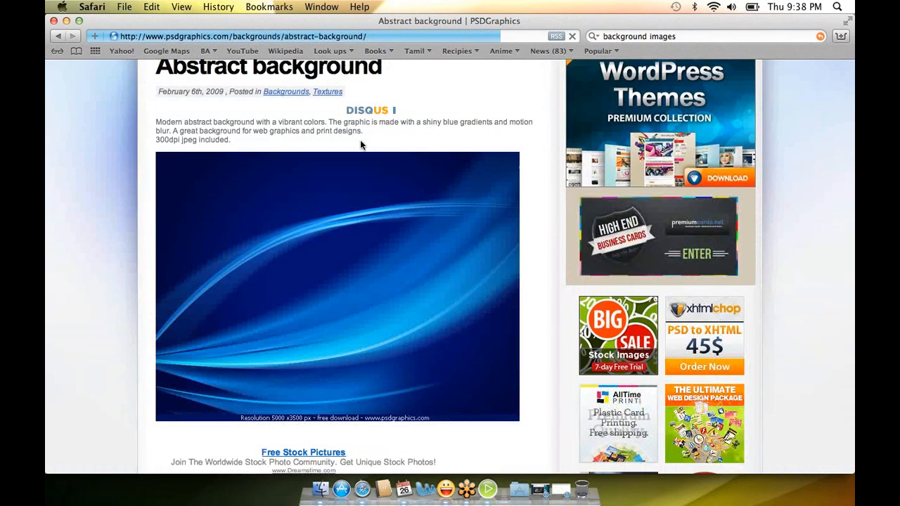
left_click(66, 21)
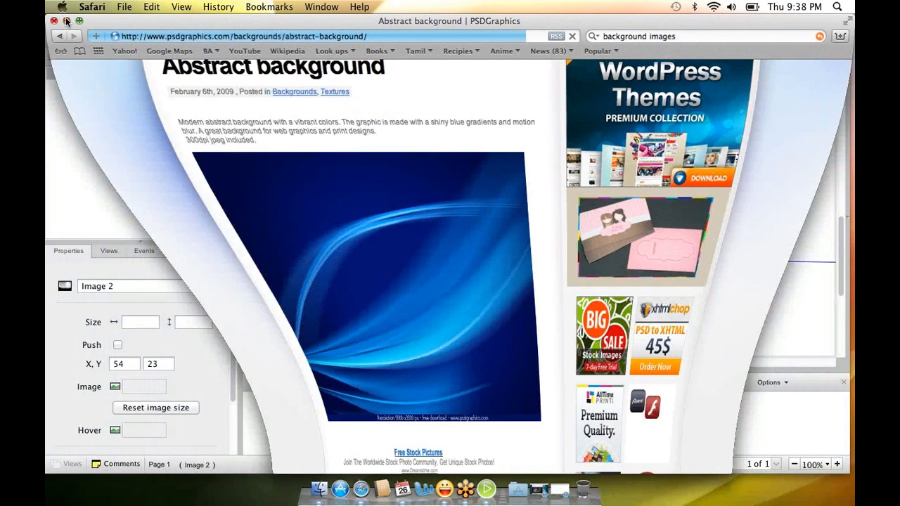
- Create a new blank project named back
left_click(153, 8)
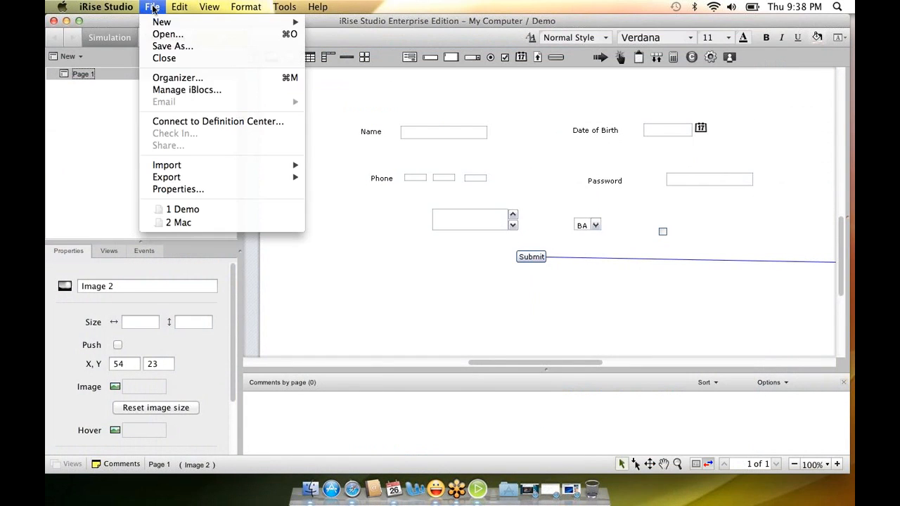
mouse_move(165, 22)
left_click(351, 28)
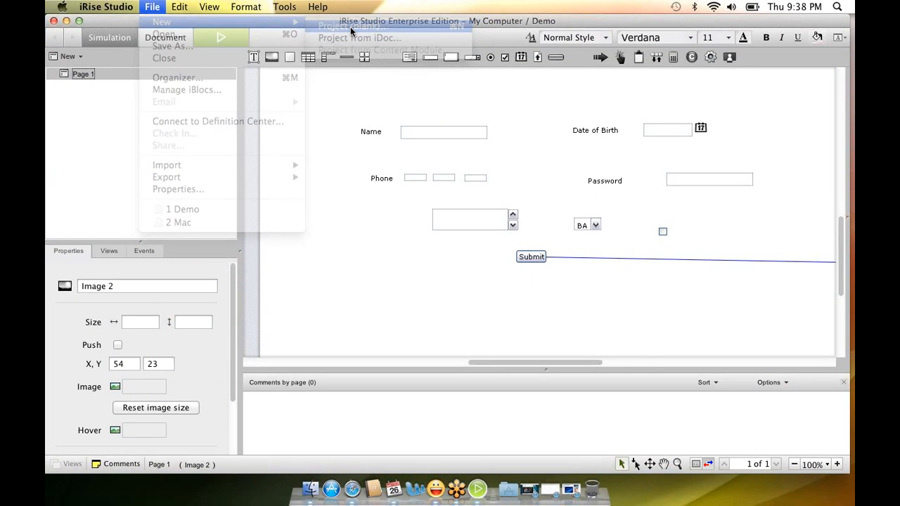
type("back")
key("Return")
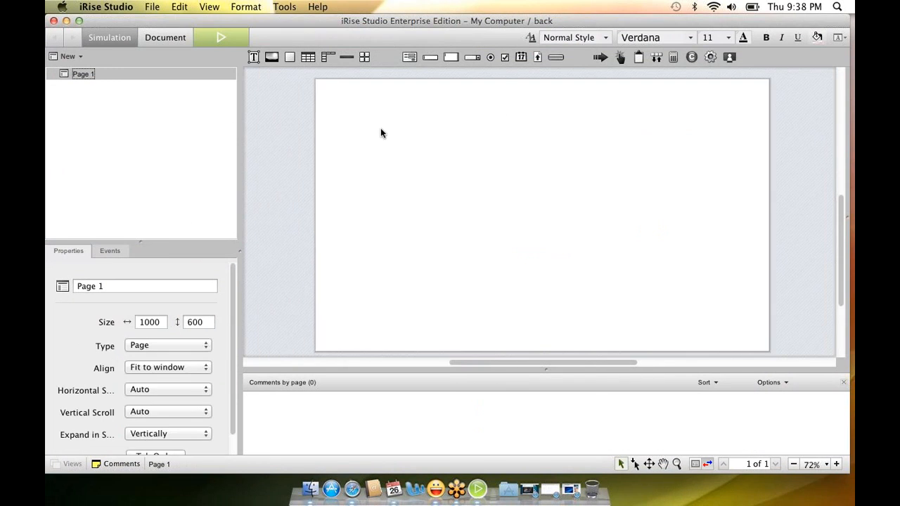
- Insert the picture abstract-background.jpg from the Downloads folder onto the blank page
right_click(381, 129)
mouse_move(458, 162)
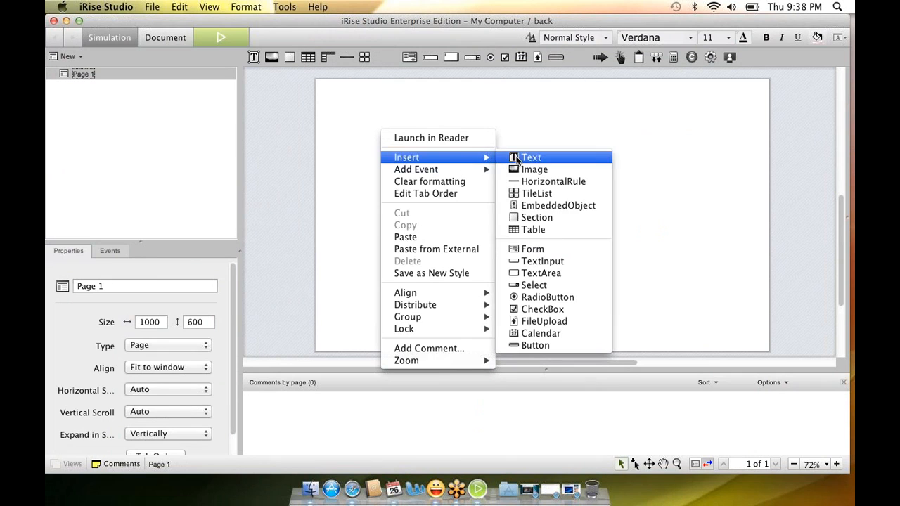
left_click(539, 168)
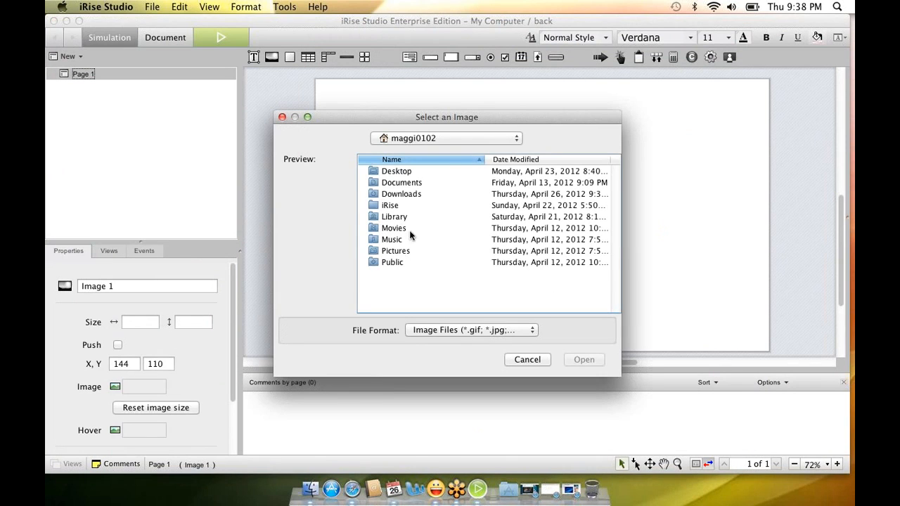
left_click(405, 194)
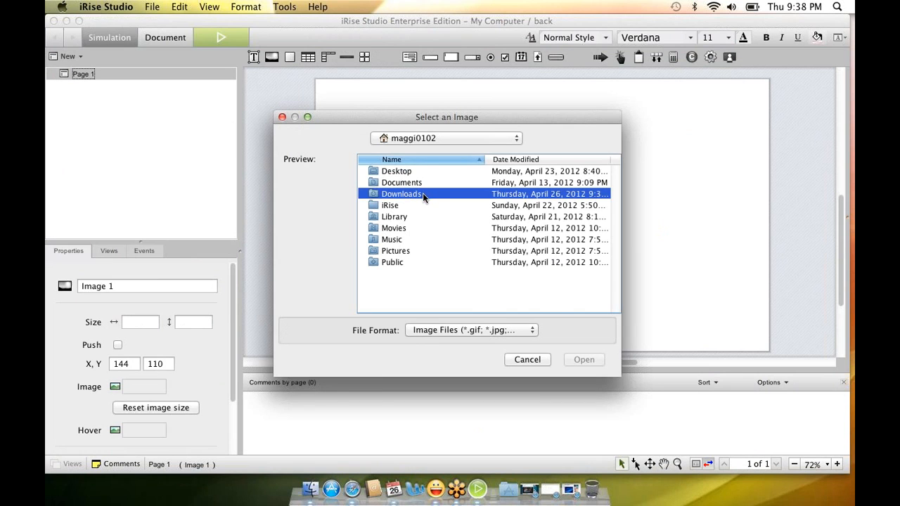
double_click(422, 193)
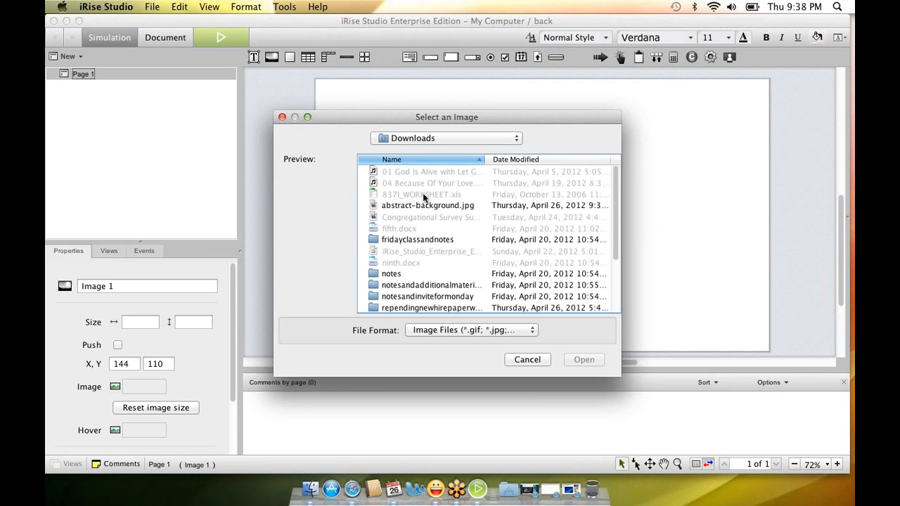
left_click(517, 206)
left_click(587, 361)
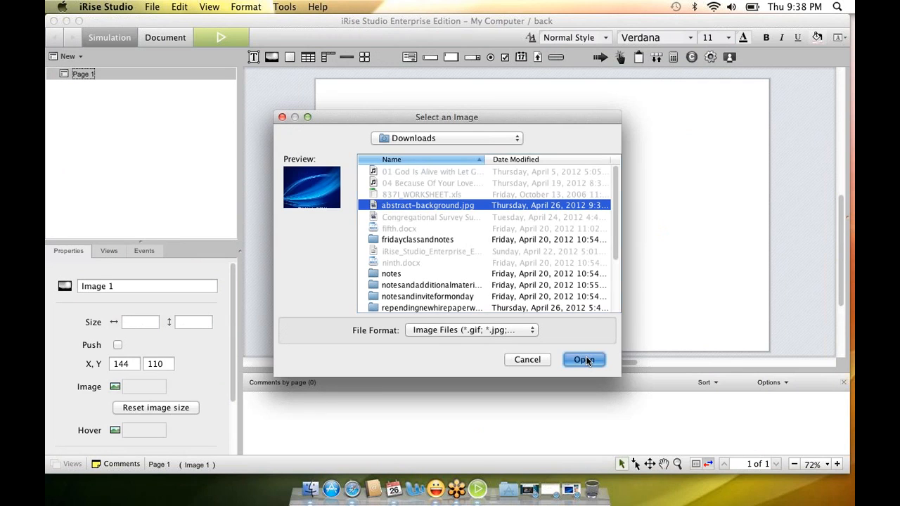
- Move the background picture to the page's upper-left corner and stretch it to about 996 by 598 to fill the page
left_click_drag(380, 130, 314, 71)
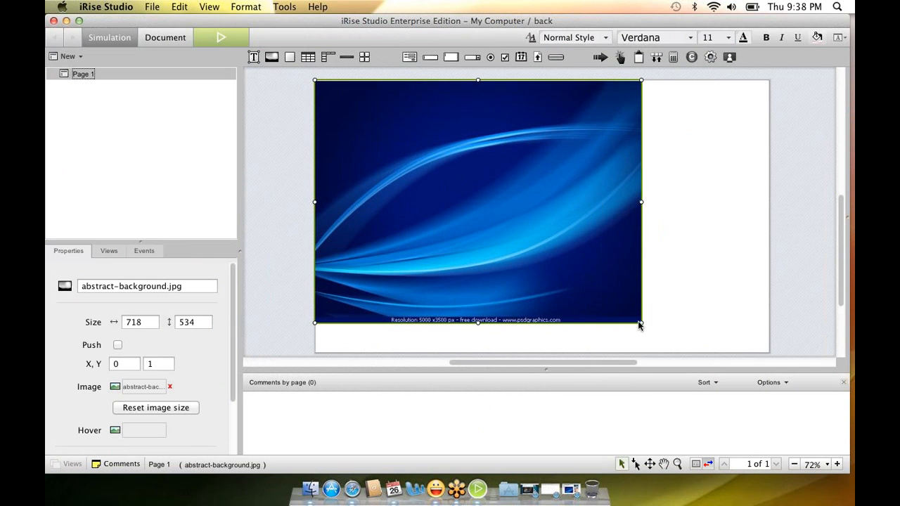
left_click_drag(639, 320, 767, 351)
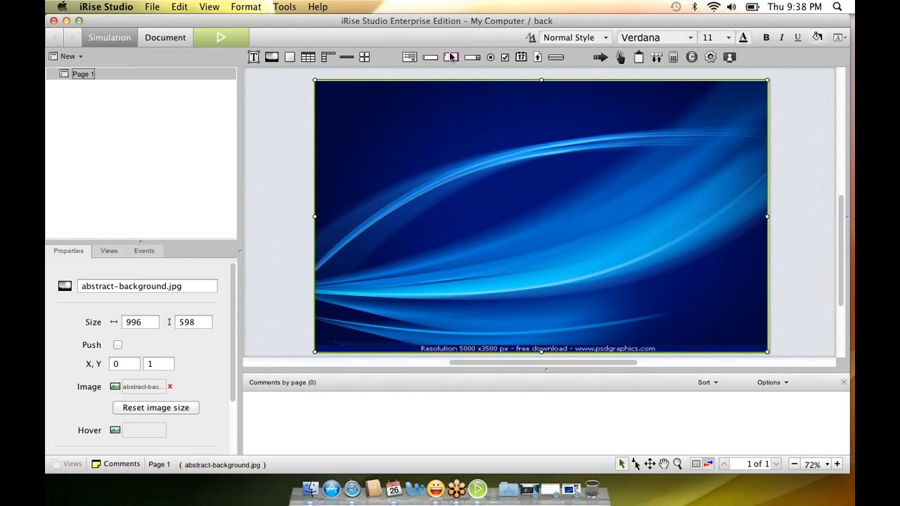
- Place a form about 440 by 257 over the lower middle of the background picture and preview the page in simulation
left_click_drag(411, 57, 396, 199)
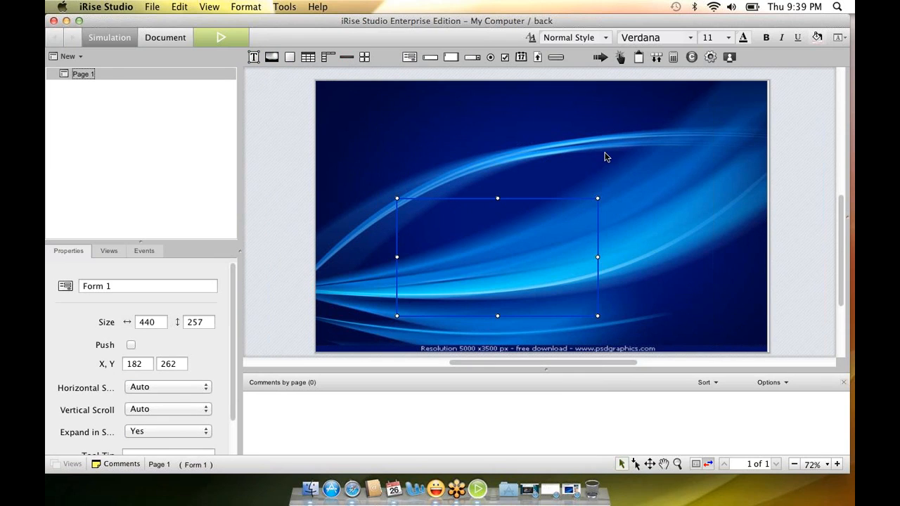
left_click(232, 44)
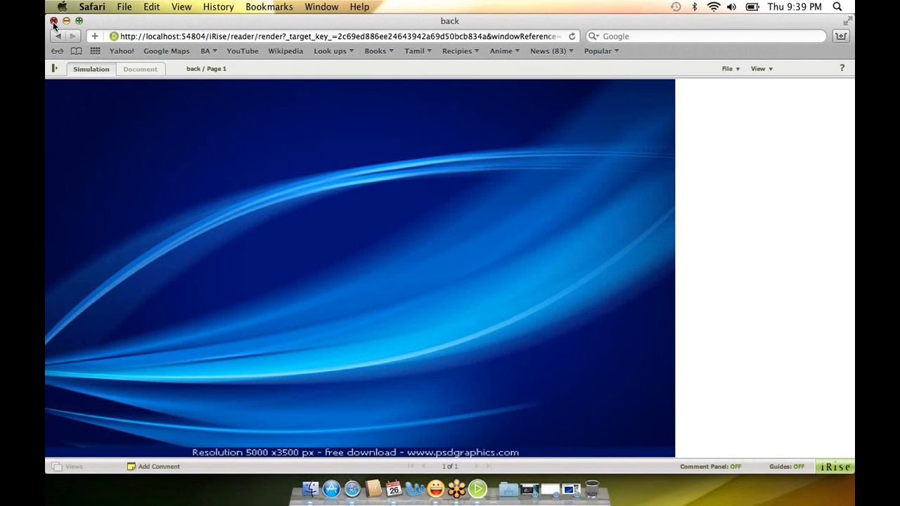
left_click(53, 21)
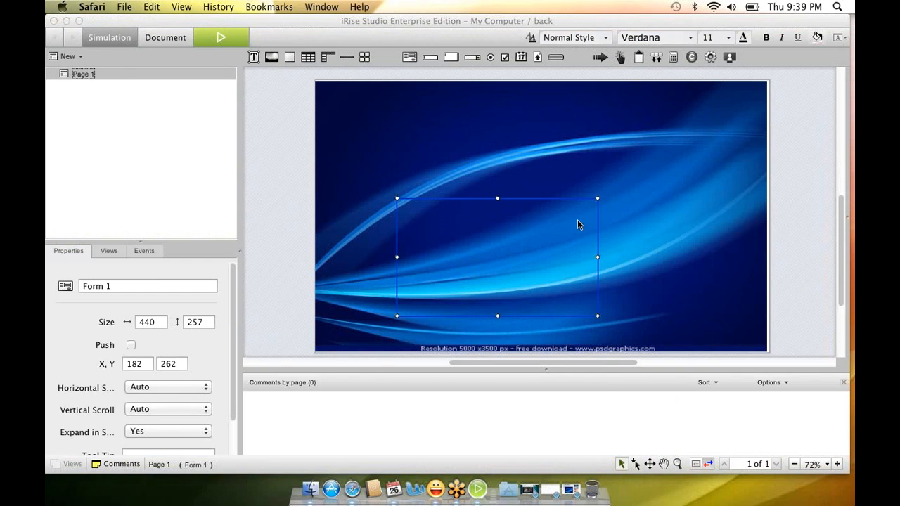
- Narrow the form to a width of about 366 by moving its right edge inward
left_click(599, 258)
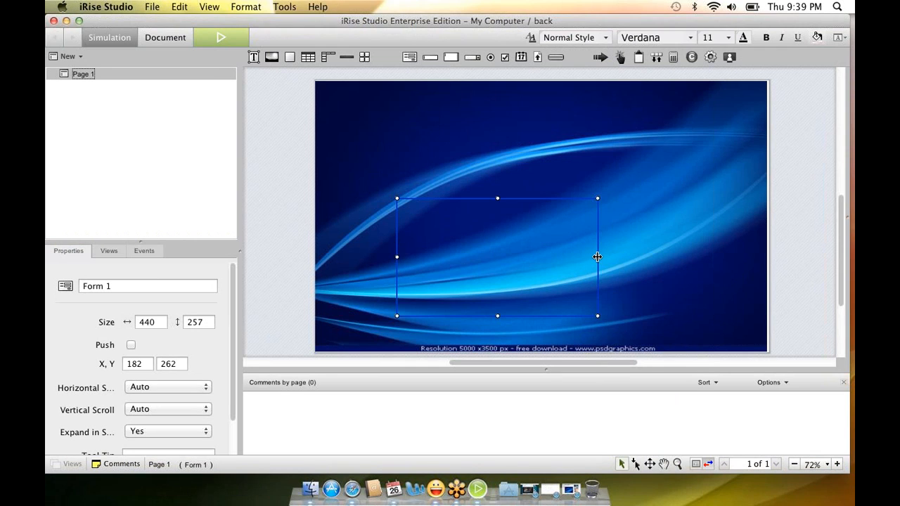
left_click_drag(564, 260, 564, 258)
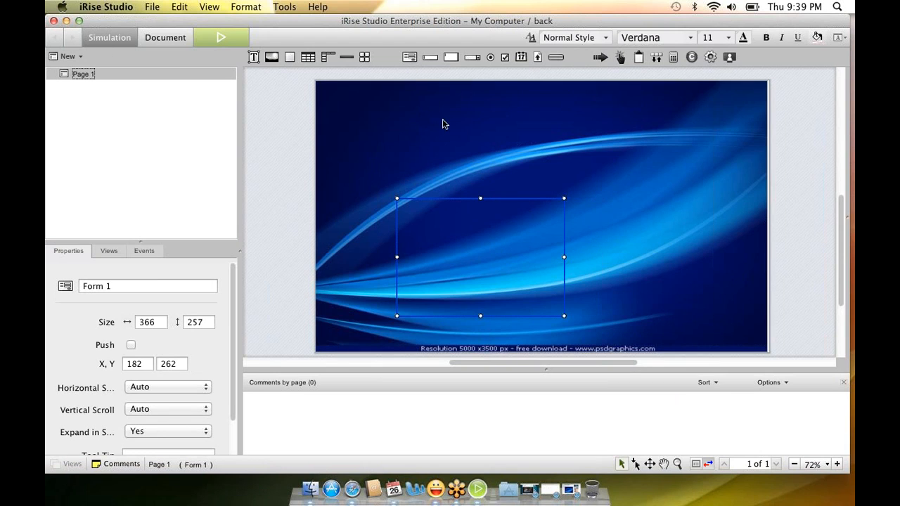
- Open the existing project Demo from Private Projects
left_click(158, 8)
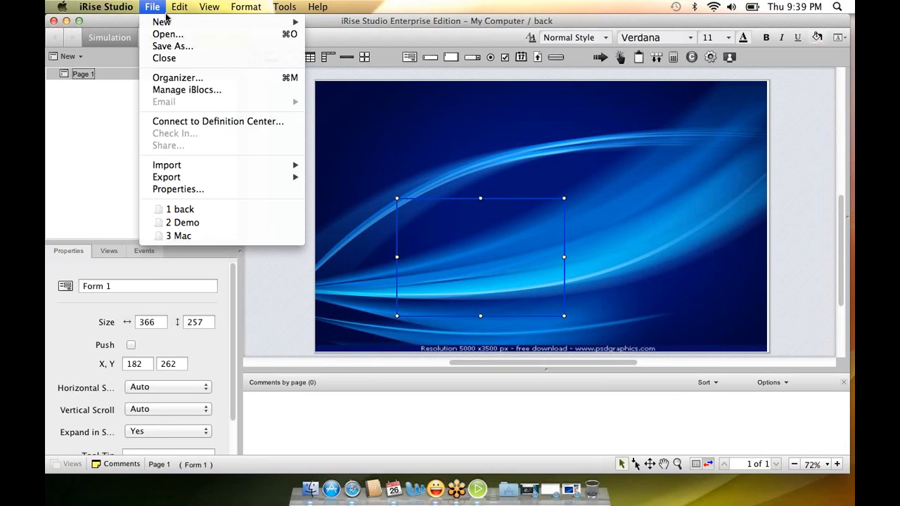
left_click(201, 35)
left_click(331, 229)
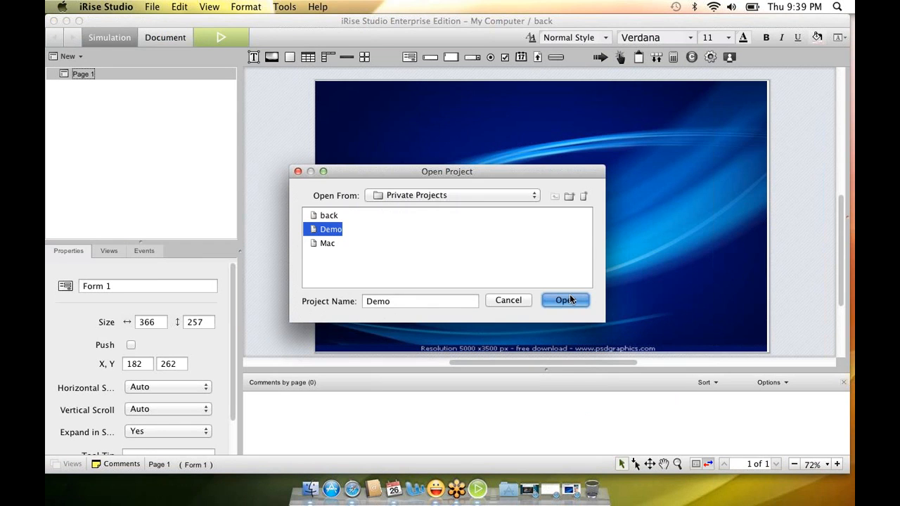
left_click(570, 299)
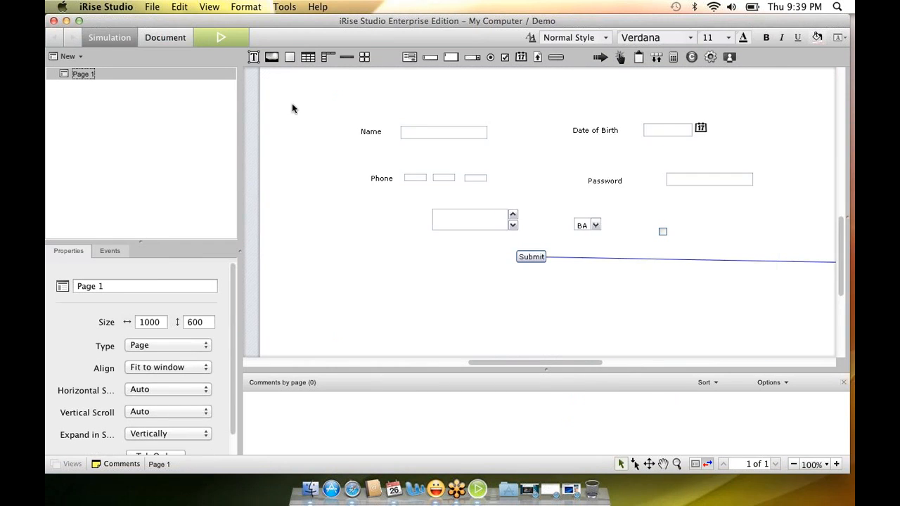
- Insert the picture abstract-background.jpg near the upper-left of the Demo form page
right_click(292, 104)
mouse_move(360, 132)
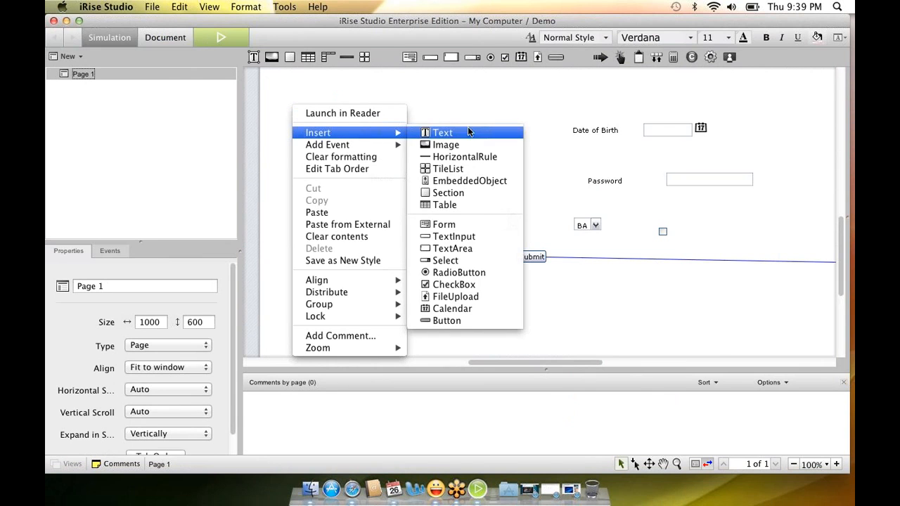
left_click(472, 144)
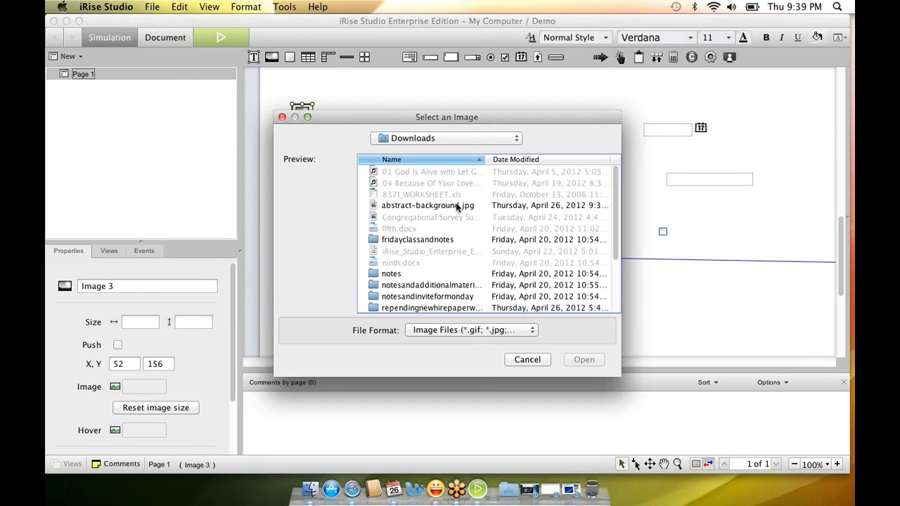
left_click(453, 206)
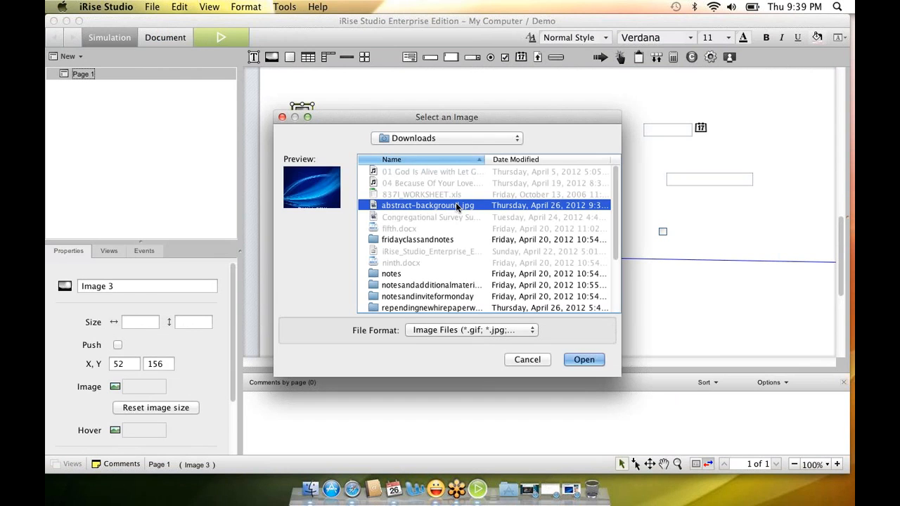
left_click(584, 360)
- Move the background picture one level backwards in the stacking order
right_click(499, 151)
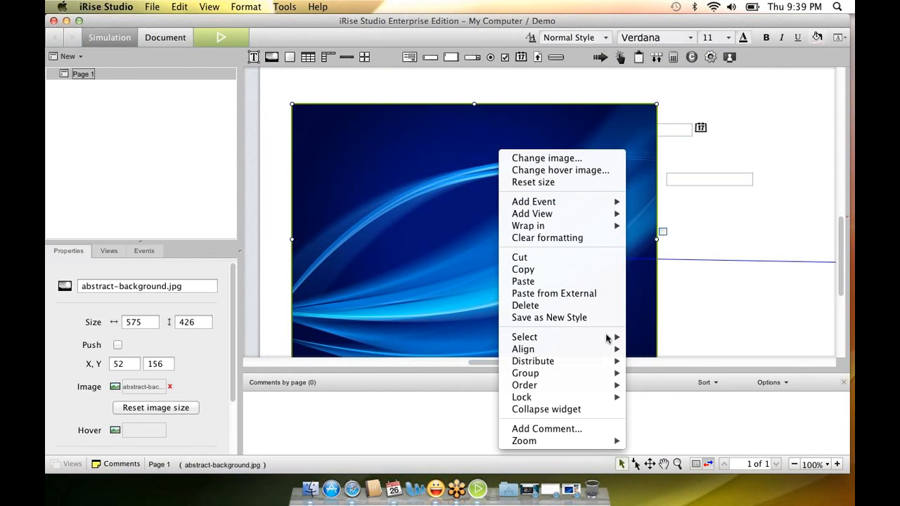
mouse_move(613, 363)
mouse_move(613, 385)
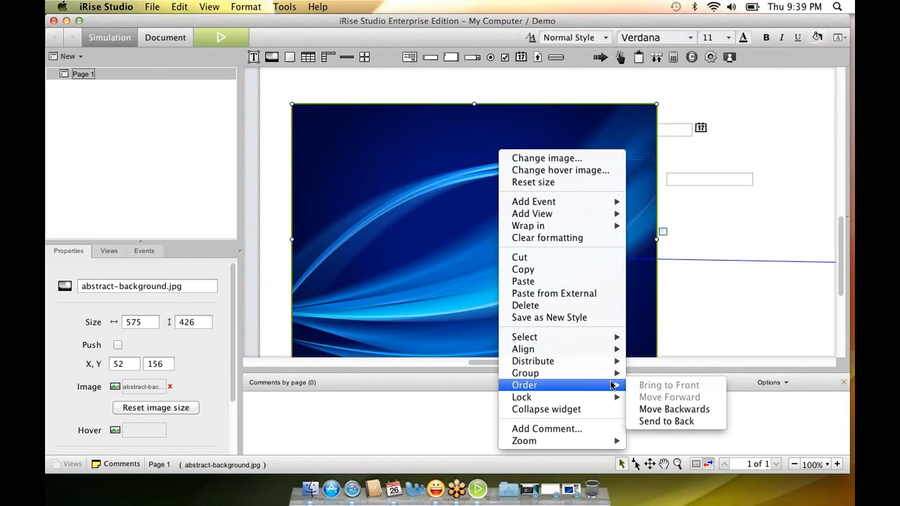
left_click(688, 414)
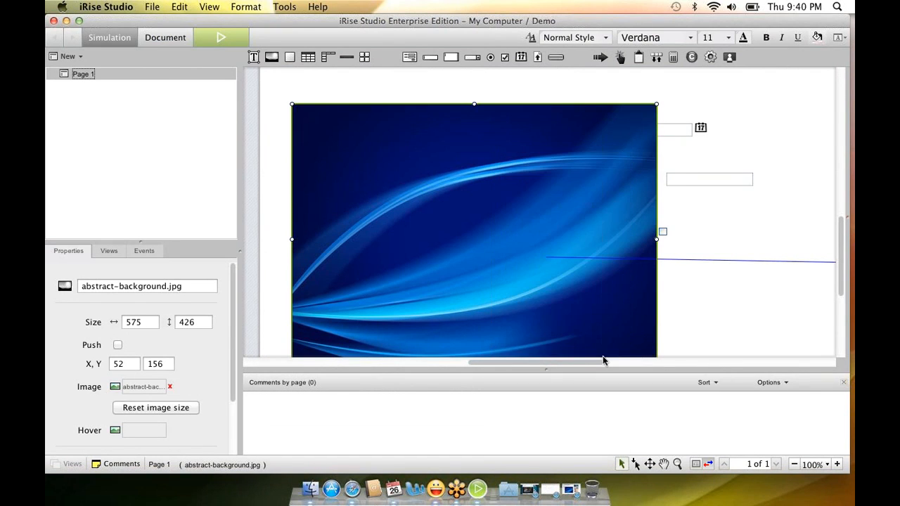
right_click(559, 209)
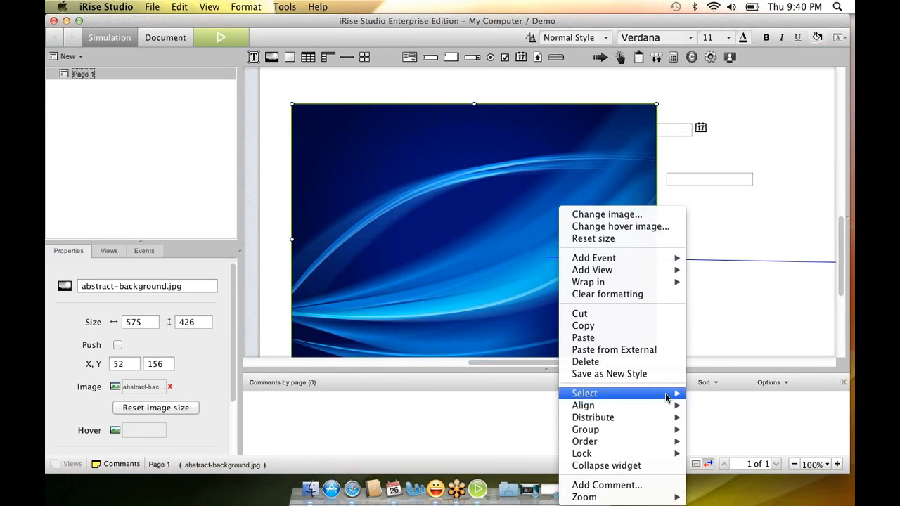
left_click(752, 255)
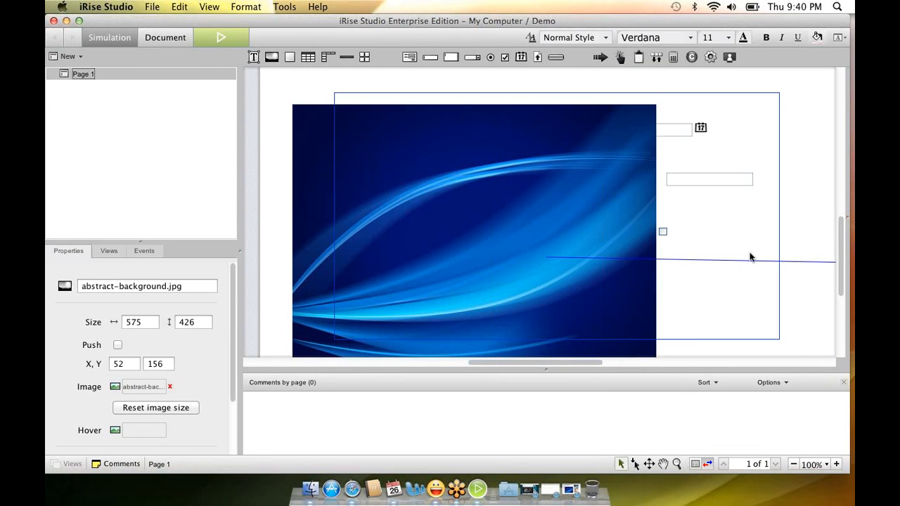
left_click(749, 256)
right_click(663, 134)
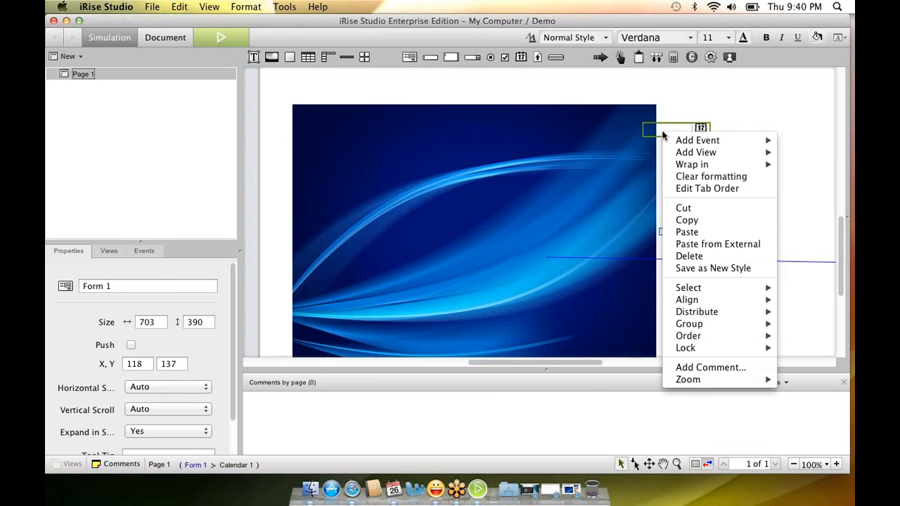
mouse_move(756, 329)
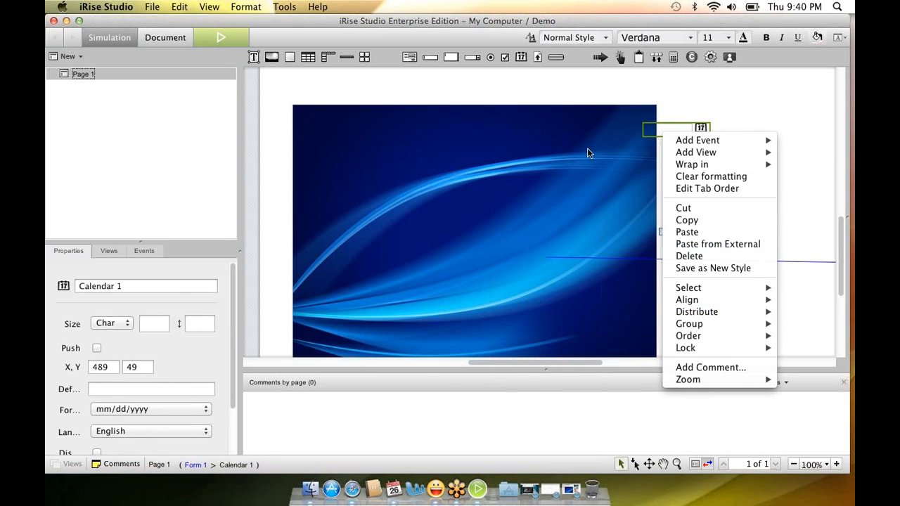
left_click(794, 111)
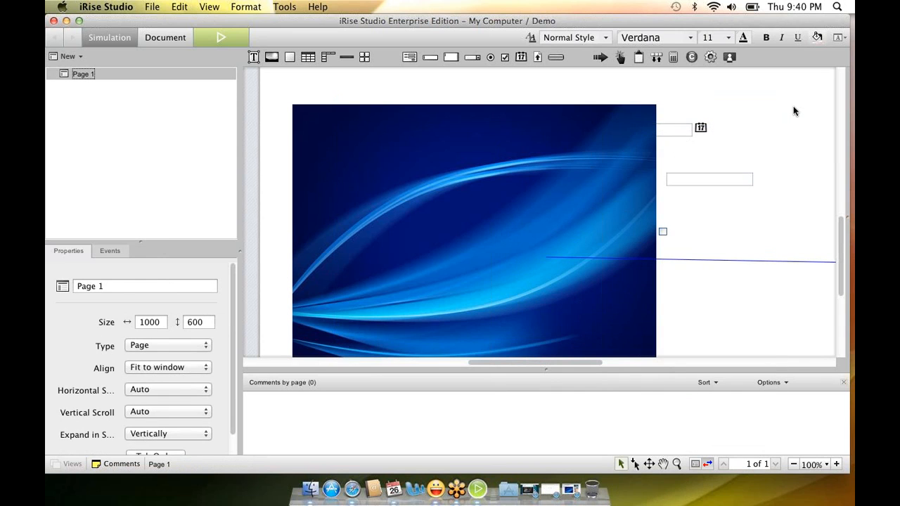
- Move the background picture another level backwards in the stacking order
scroll(664, 191, "up", 10)
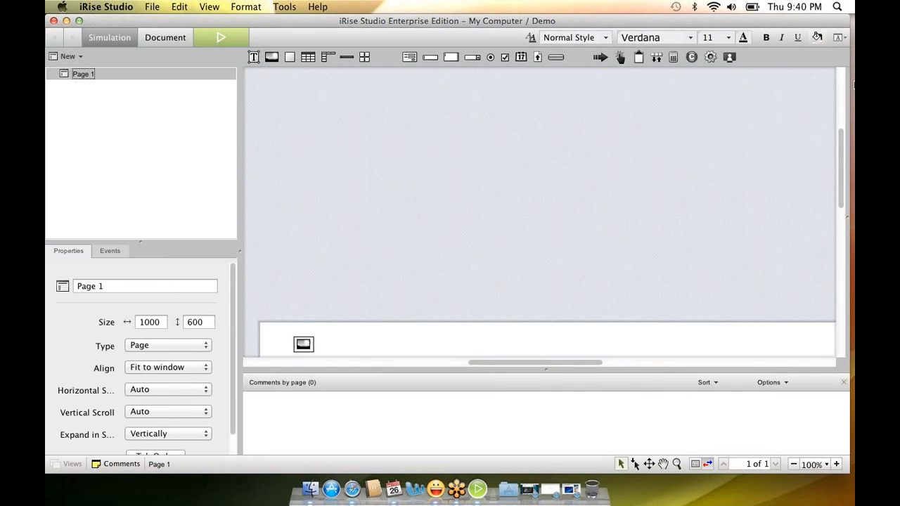
scroll(783, 178, "down", 10)
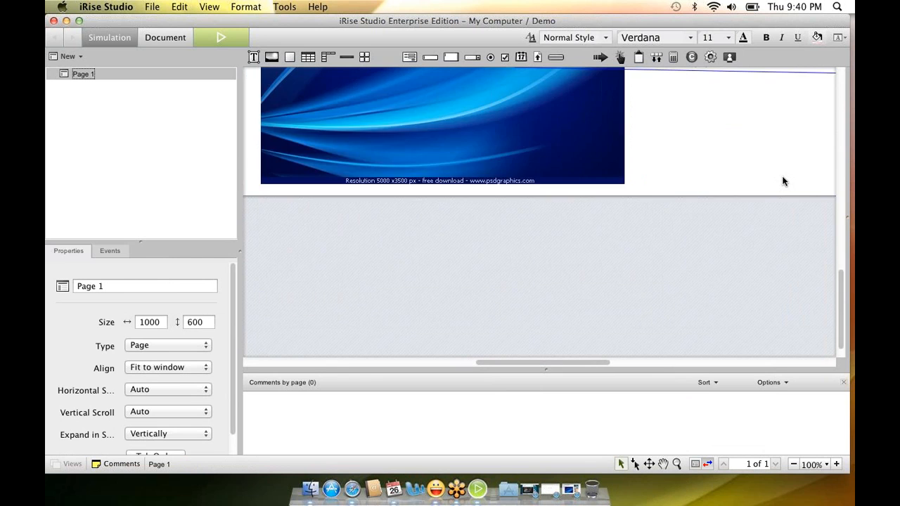
scroll(783, 182, "up", 10)
scroll(589, 169, "down", 5)
right_click(528, 159)
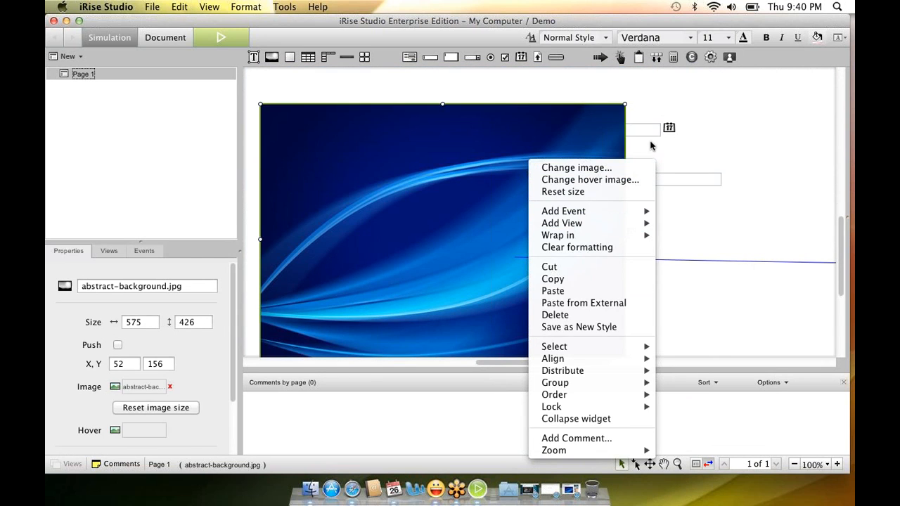
mouse_move(622, 396)
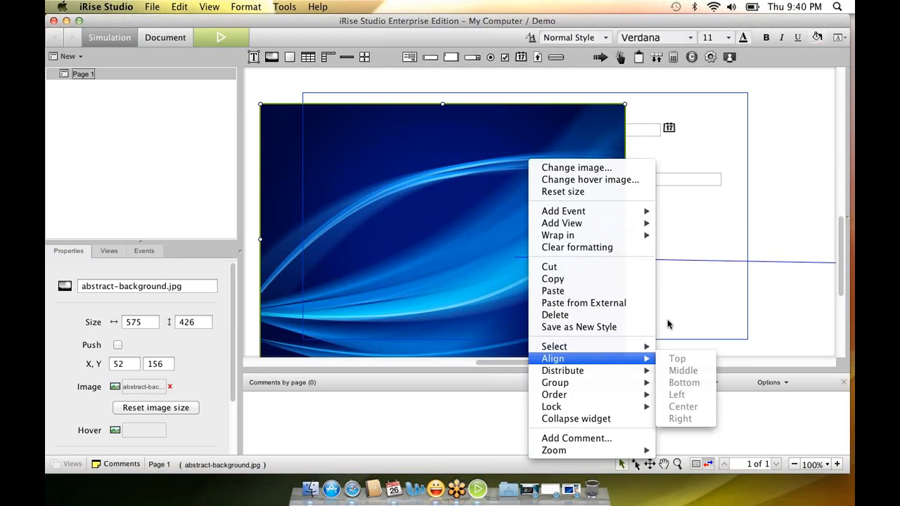
mouse_move(633, 395)
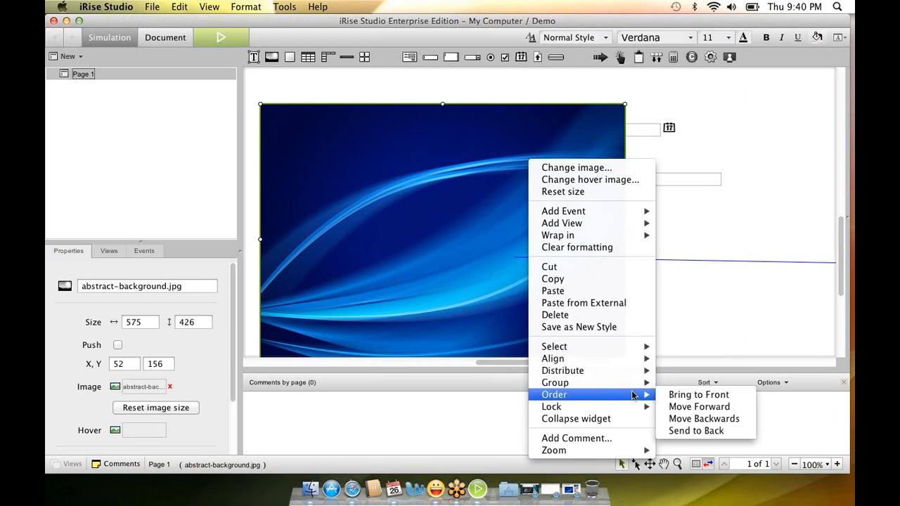
left_click(701, 419)
right_click(549, 271)
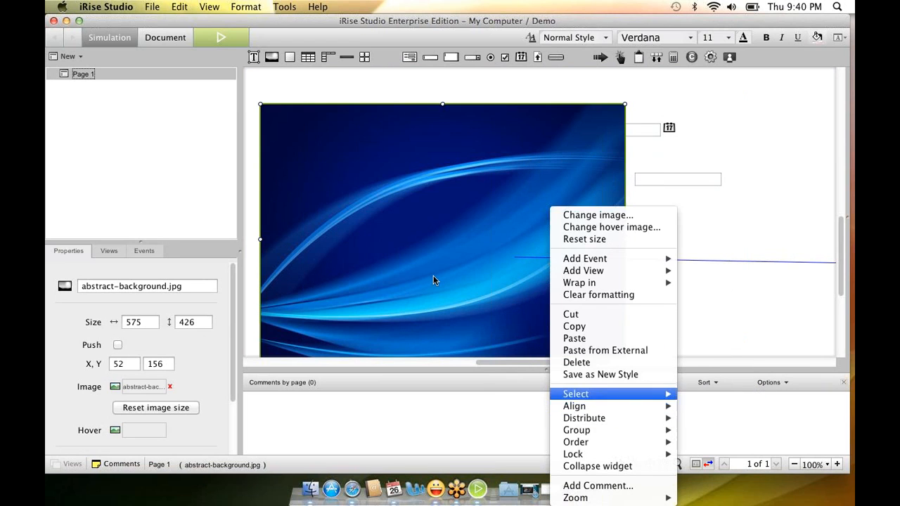
left_click(429, 253)
right_click(315, 140)
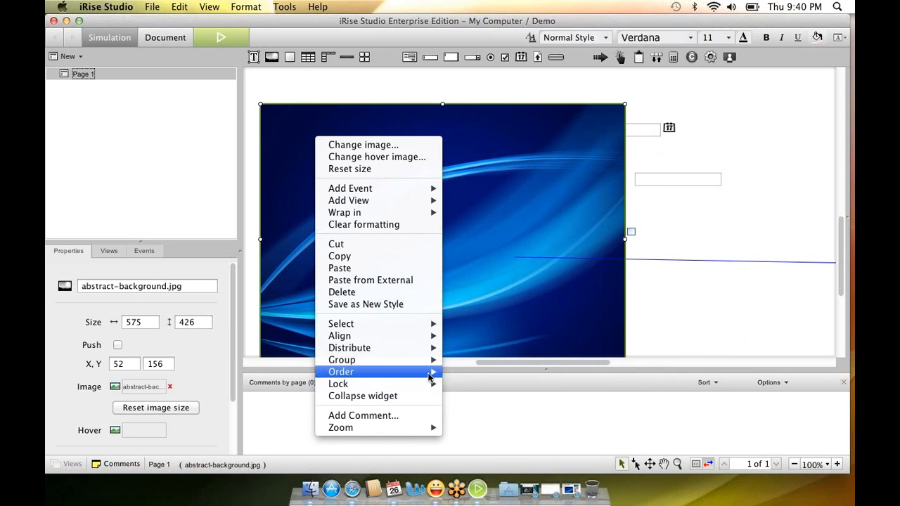
mouse_move(428, 377)
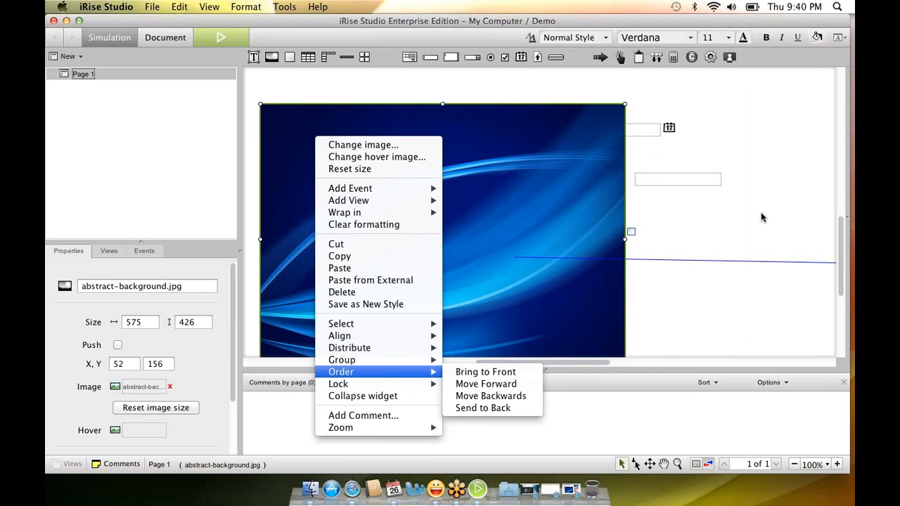
left_click(735, 216)
left_click(632, 132)
- Reorder the background picture so that it lies behind the form and its fields
right_click(526, 208)
mouse_move(641, 443)
left_click(679, 446)
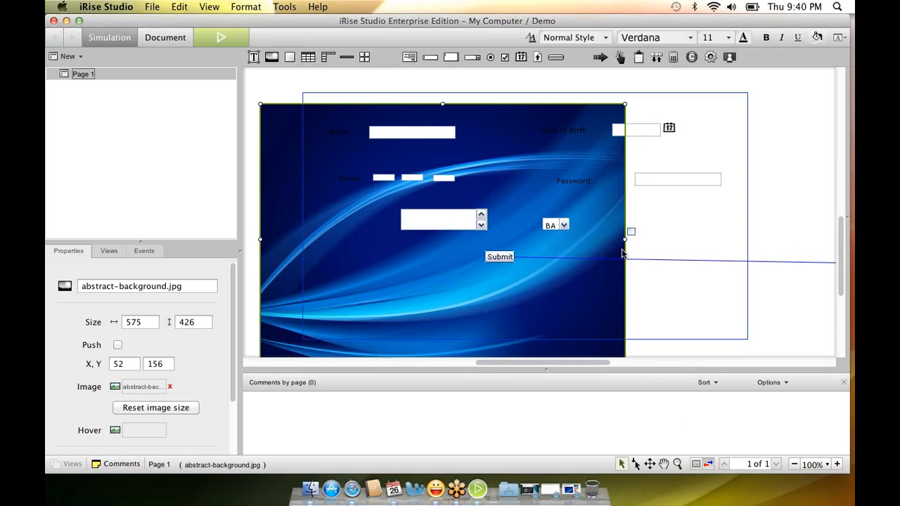
- Enlarge the background picture to about 900 by 576, extending it to cover the menu, the image widgets and the form
left_click_drag(624, 240, 831, 232)
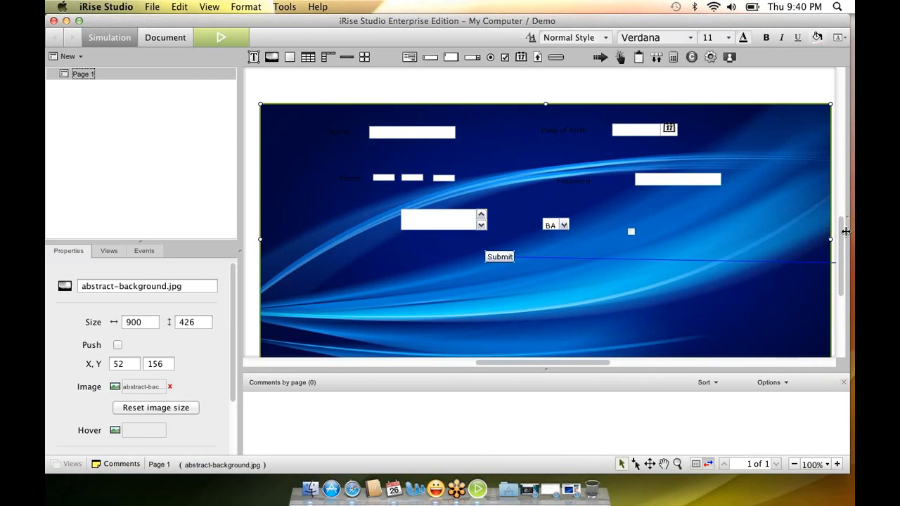
scroll(843, 234, "up", 3)
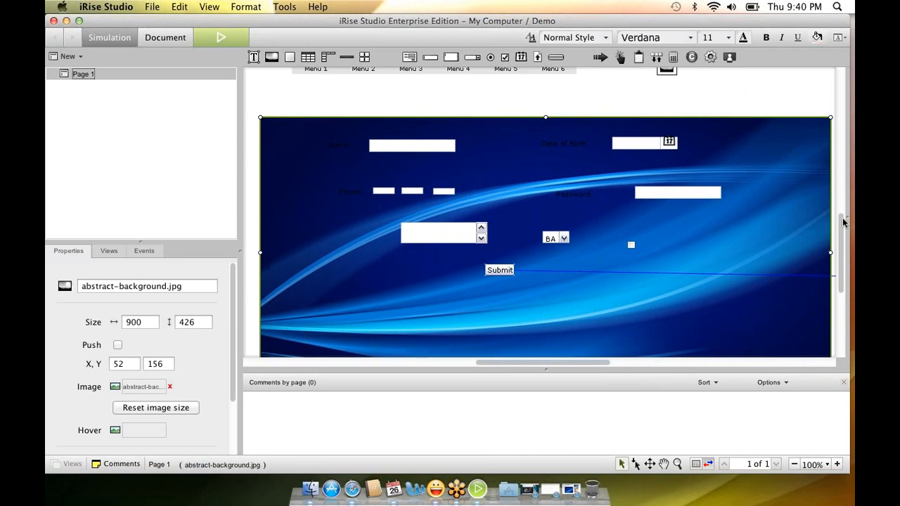
left_click_drag(530, 116, 519, 68)
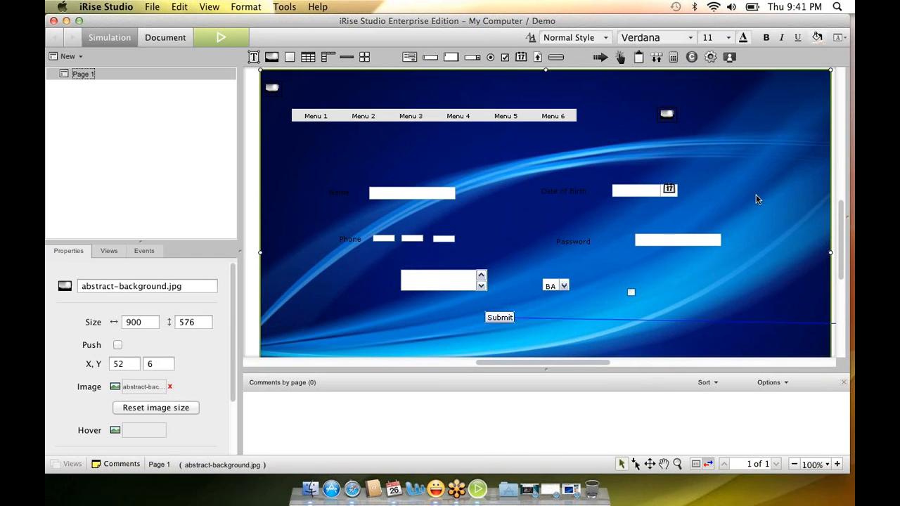
- Simulate the page to check the enlarged background picture, and return to the page editor
left_click(237, 35)
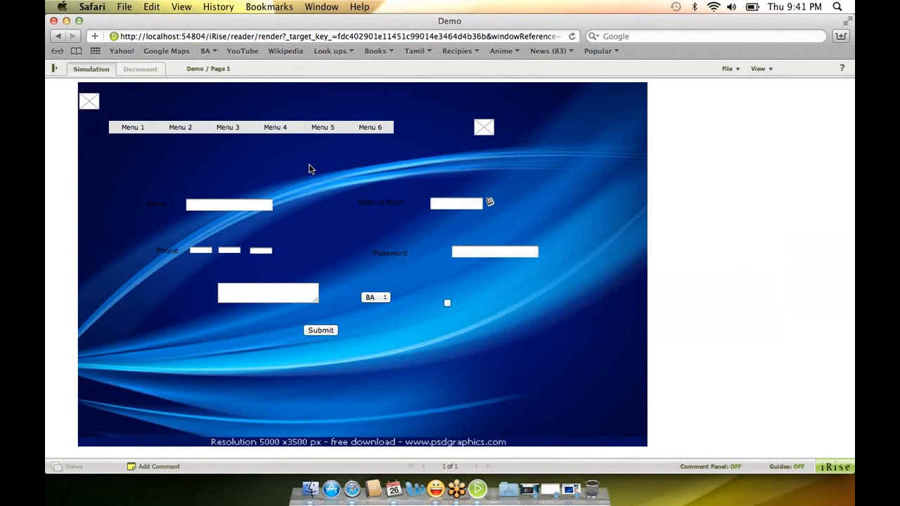
left_click(66, 20)
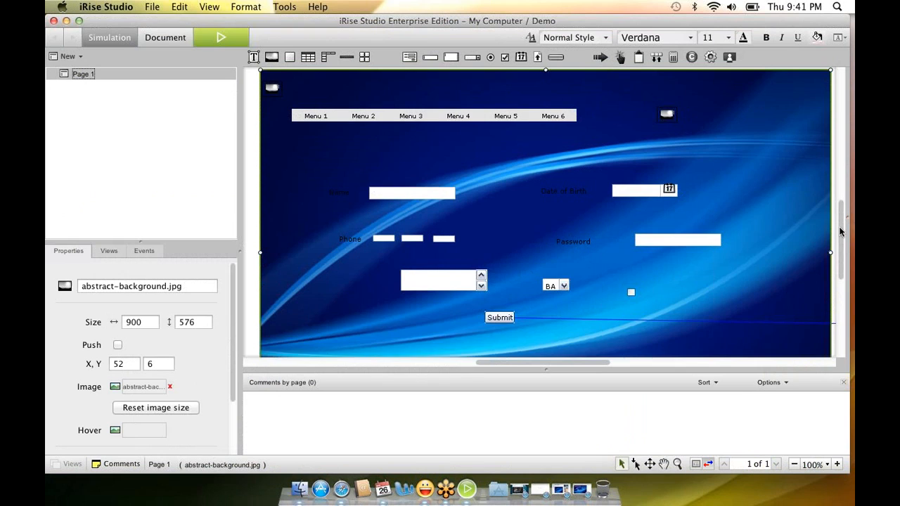
scroll(840, 232, "up", 2)
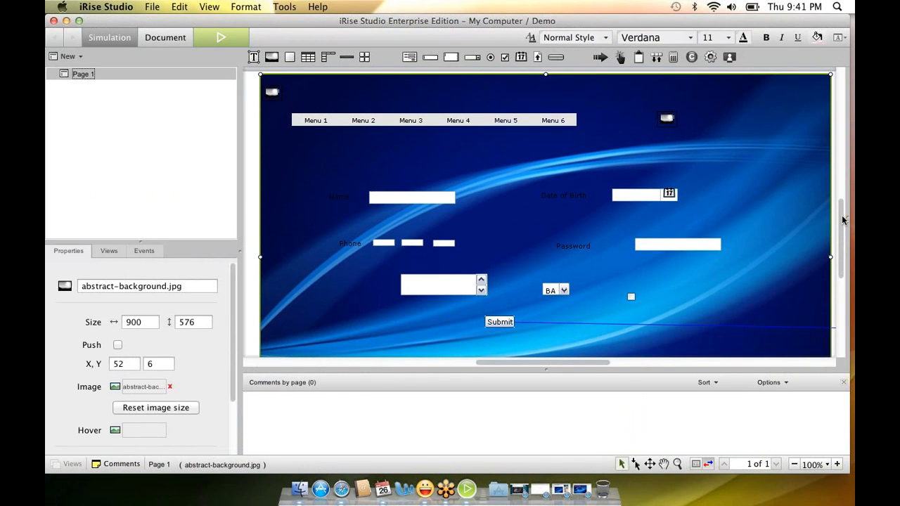
scroll(842, 208, "up", 2)
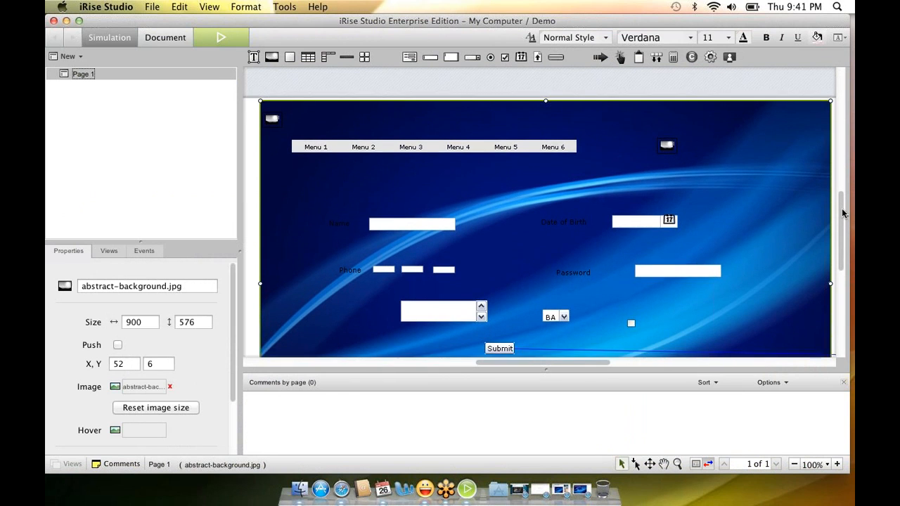
scroll(842, 215, "down", 3)
scroll(841, 222, "down", 2)
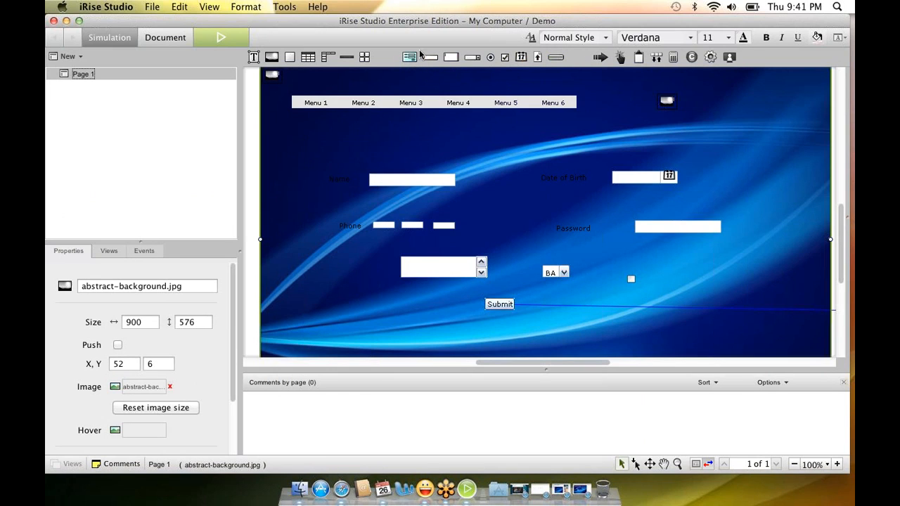
- Add a text label reading sdfsdgs to the form, beside the multi-line text box at about X 81, Y 202
left_click_drag(414, 61, 512, 218)
left_click(254, 57)
left_click(346, 182)
left_click(355, 227)
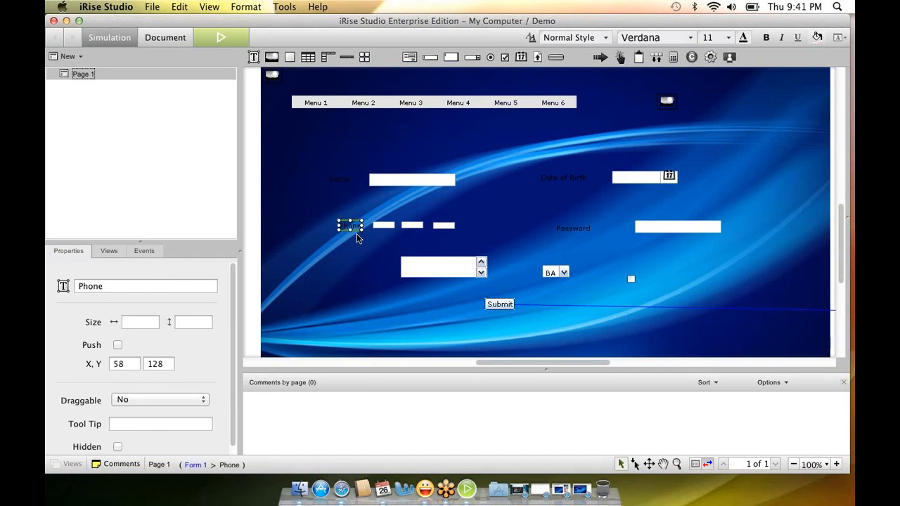
left_click(354, 271)
left_click(355, 272)
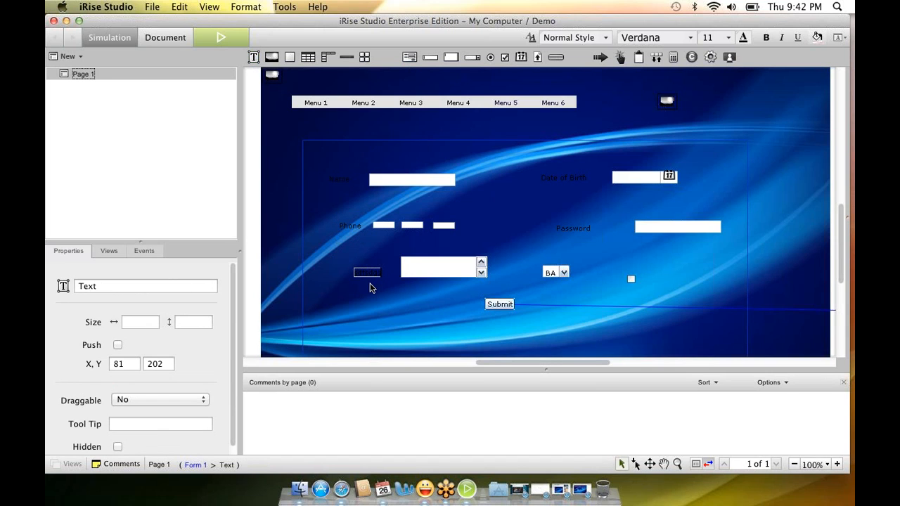
left_click(395, 304)
left_click(373, 276)
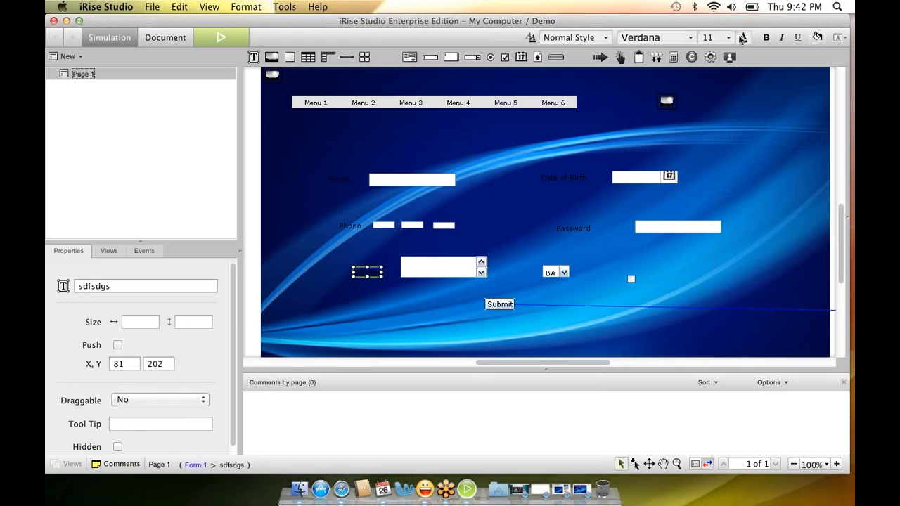
left_click(692, 43)
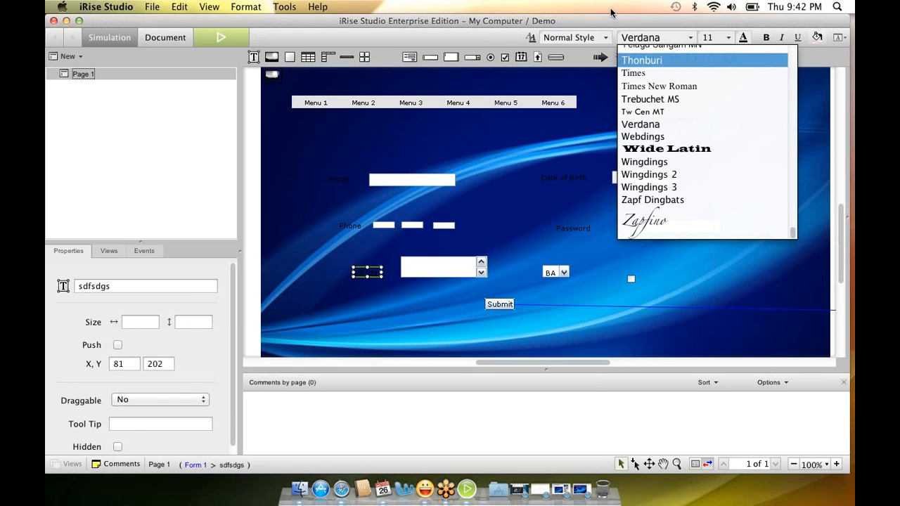
left_click(793, 7)
left_click(624, 6)
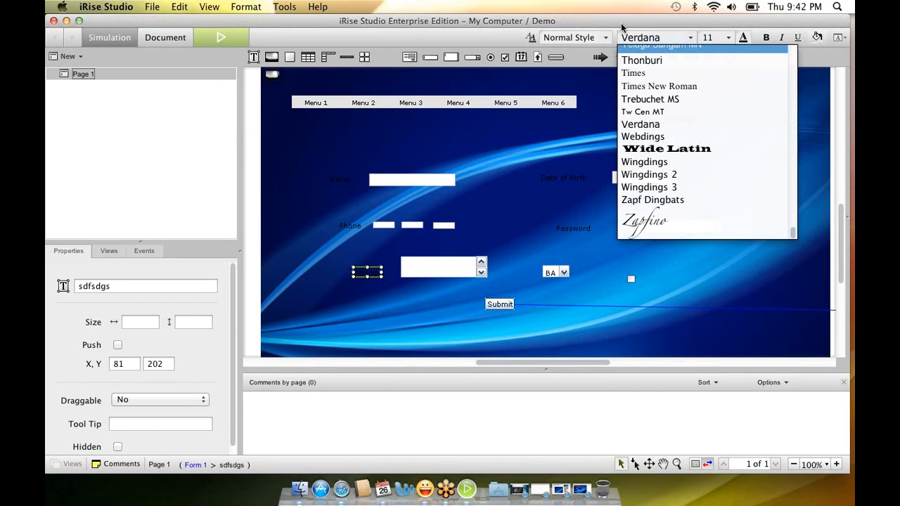
left_click(382, 290)
left_click(382, 290)
left_click(382, 290)
- Give the sdfsdgs label a light yellow background fill
left_click(820, 38)
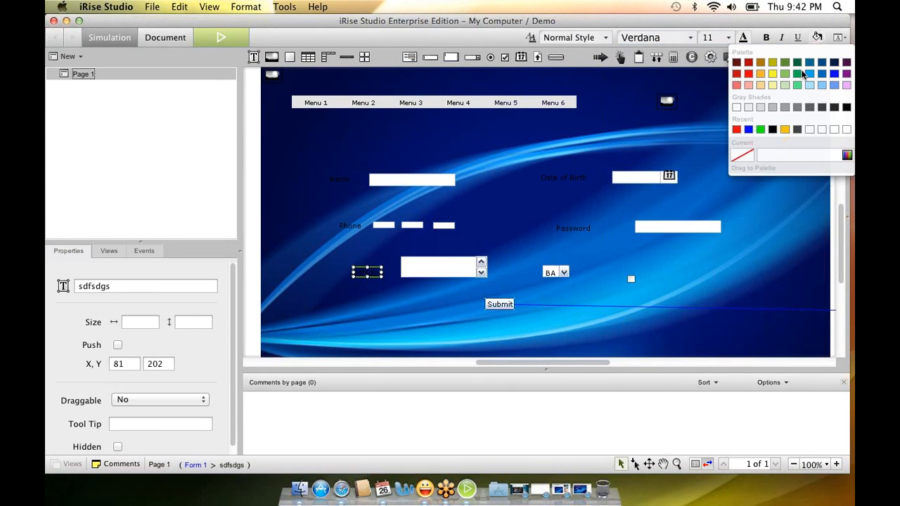
left_click(772, 85)
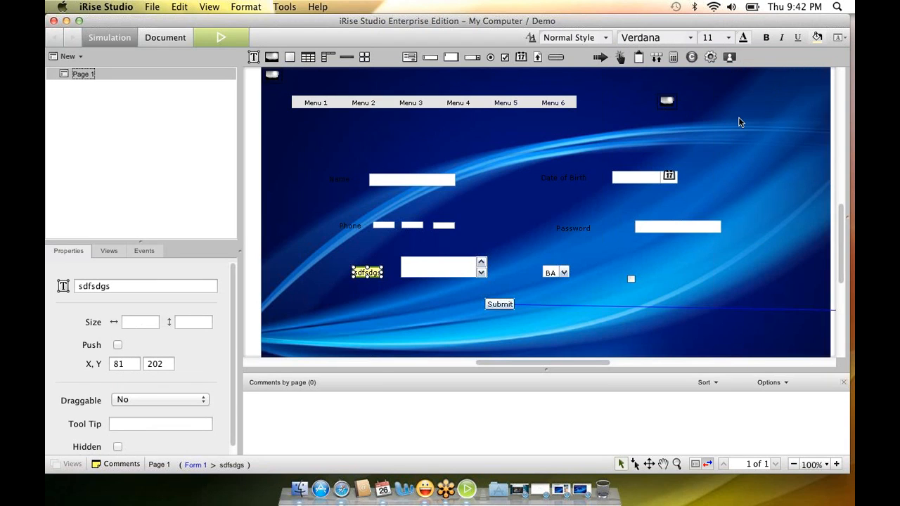
left_click(432, 320)
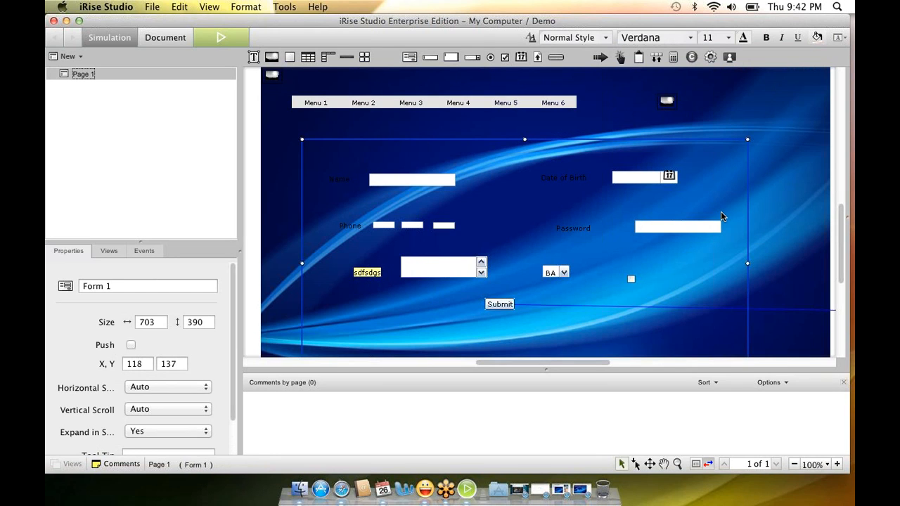
- Place a new button in the form below the Submit button, at about X 298, Y 315
scroll(721, 217, "down", 3)
scroll(721, 216, "up", 4)
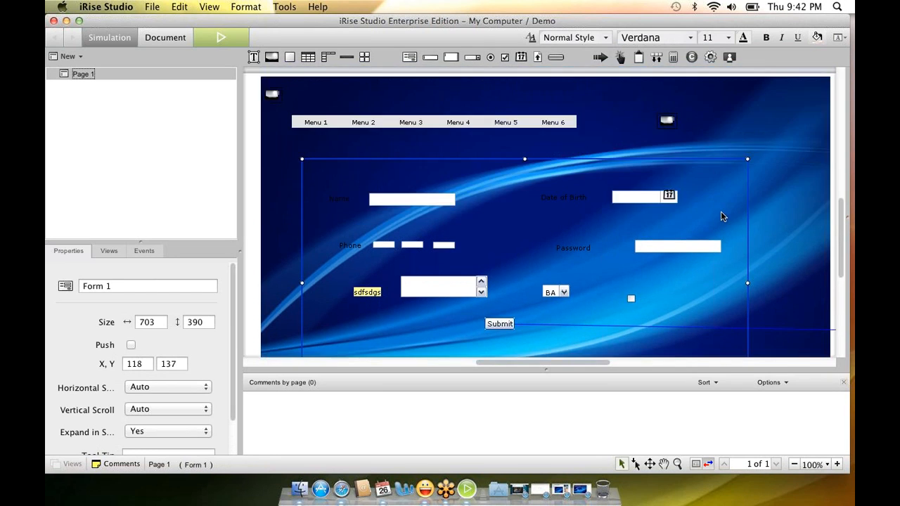
scroll(721, 215, "down", 4)
scroll(721, 214, "up", 1)
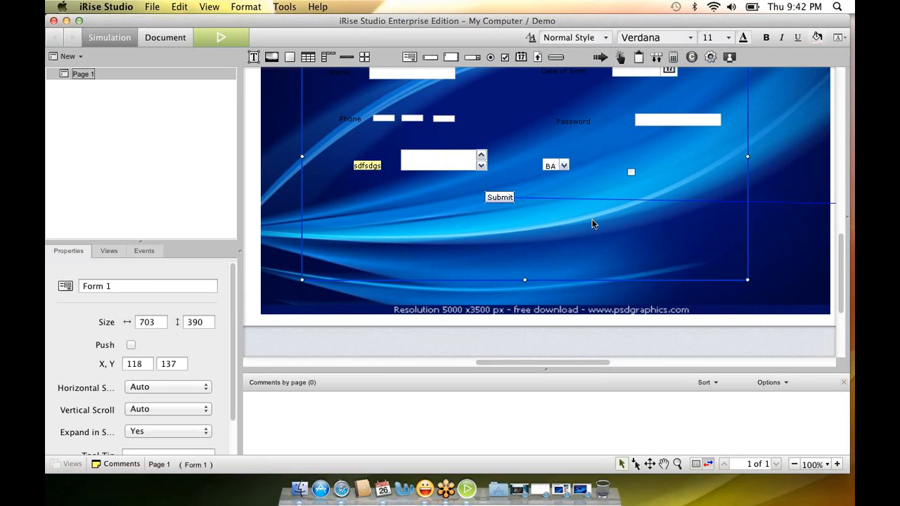
scroll(593, 223, "down", 2)
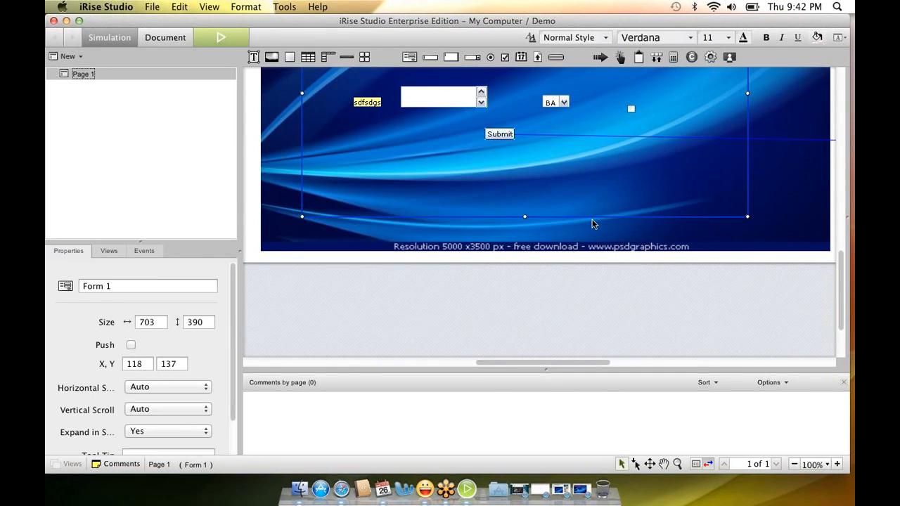
scroll(519, 213, "up", 3)
left_click_drag(556, 57, 498, 266)
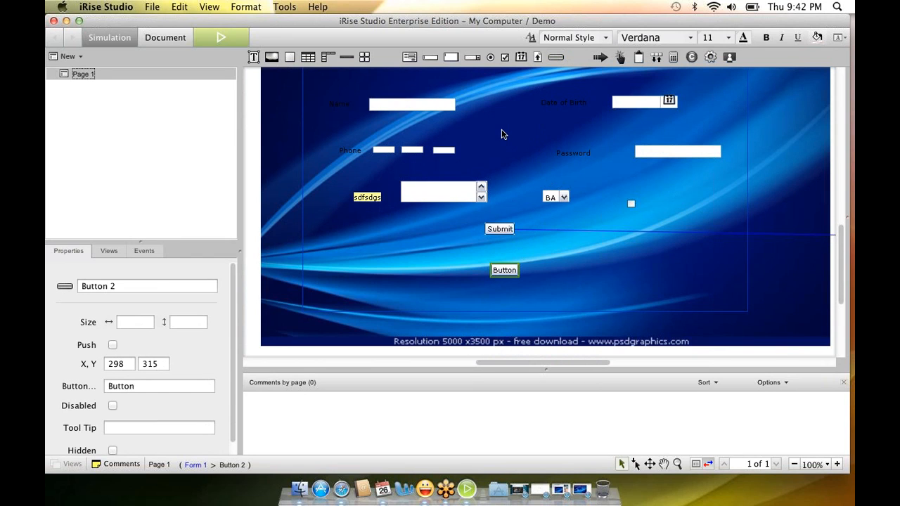
- Add an on-click page action to the new button that submits the form, without including hidden form fields
scroll(502, 134, "up", 1)
scroll(502, 133, "down", 1)
scroll(502, 134, "up", 1)
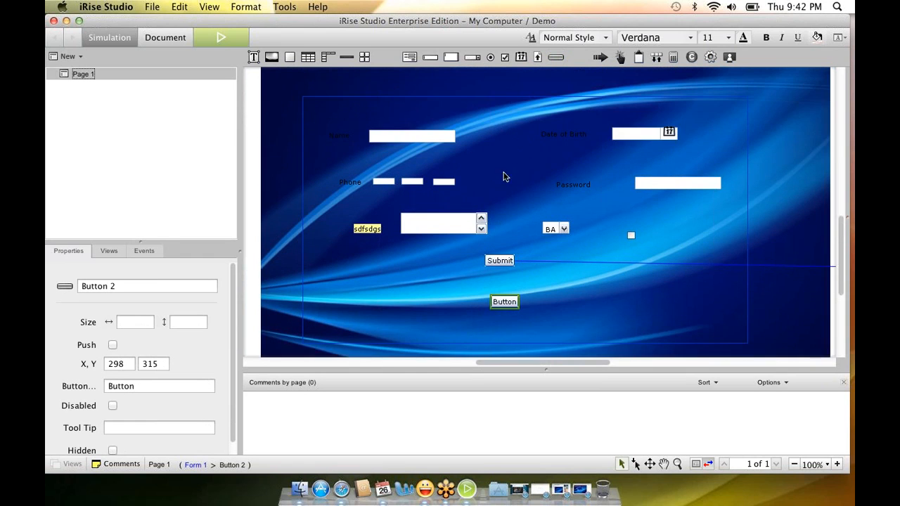
right_click(510, 303)
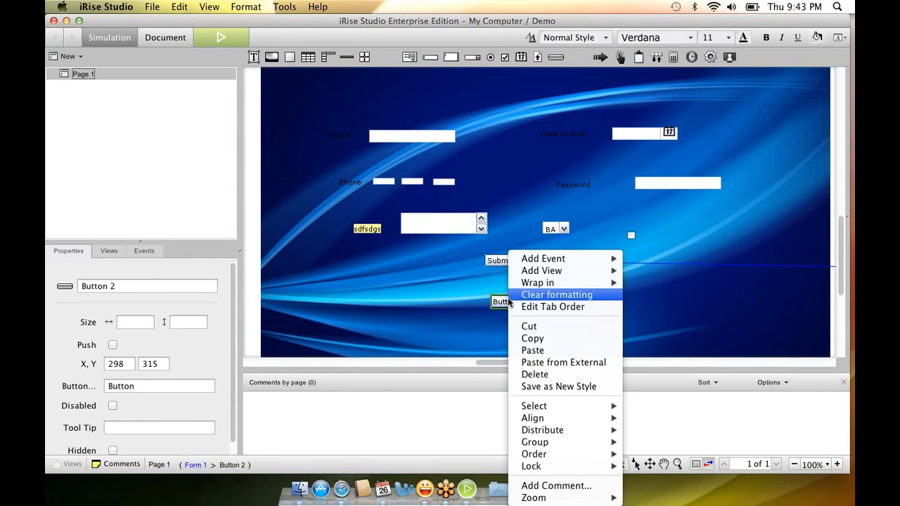
mouse_move(562, 261)
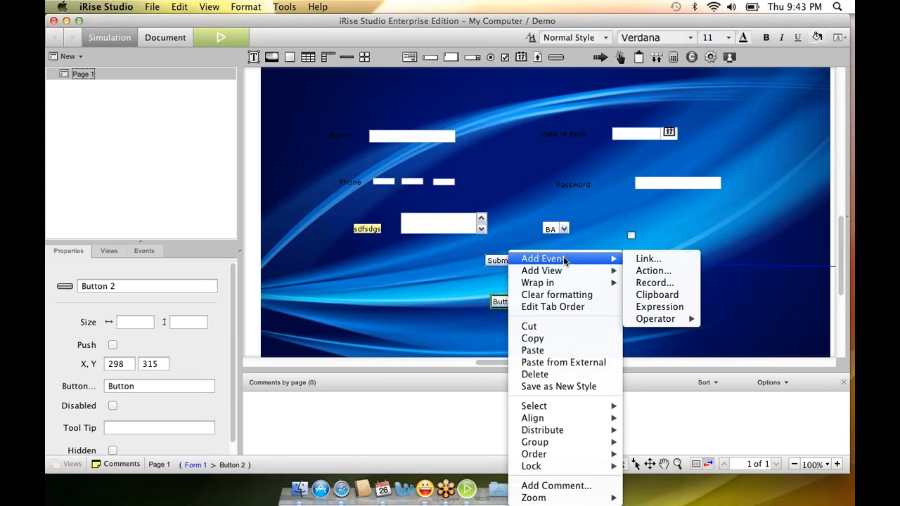
left_click(654, 272)
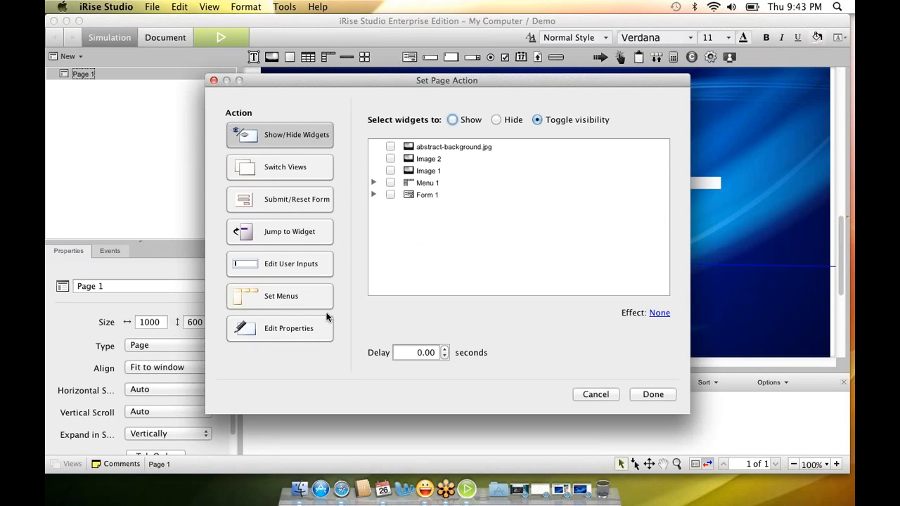
left_click(301, 174)
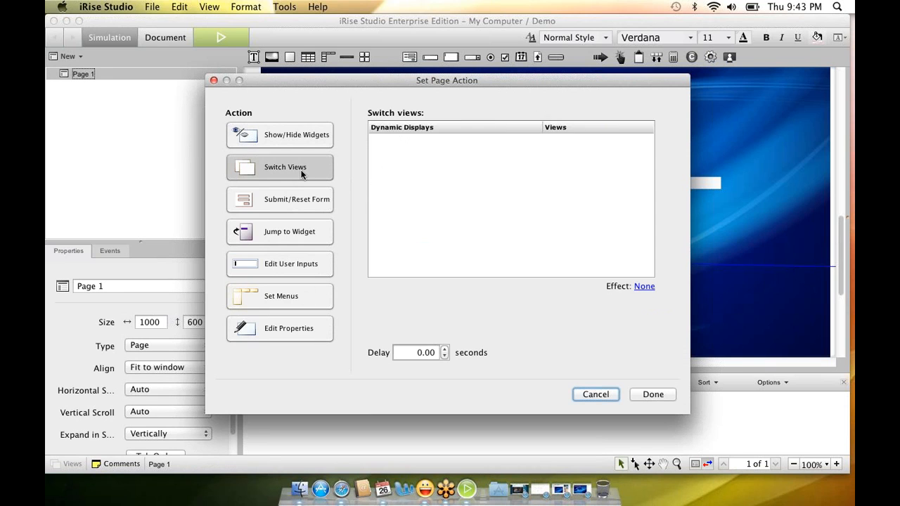
left_click(303, 204)
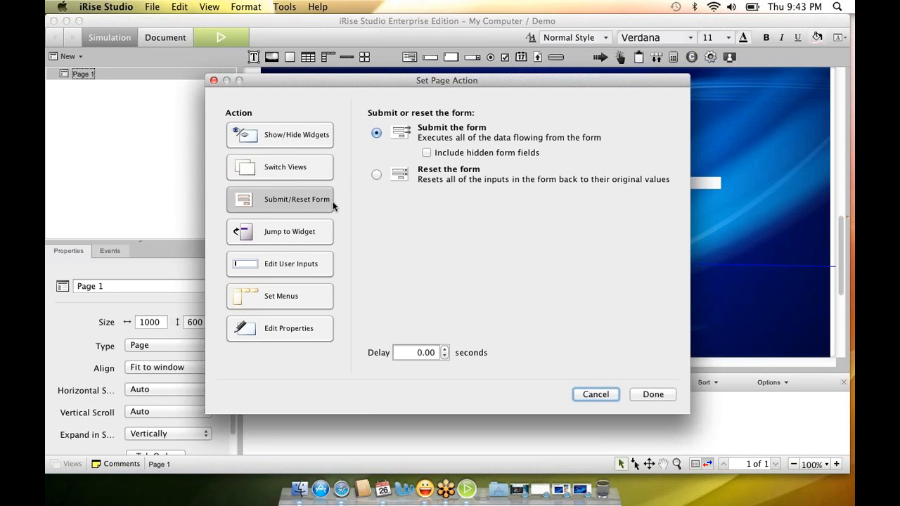
left_click(376, 133)
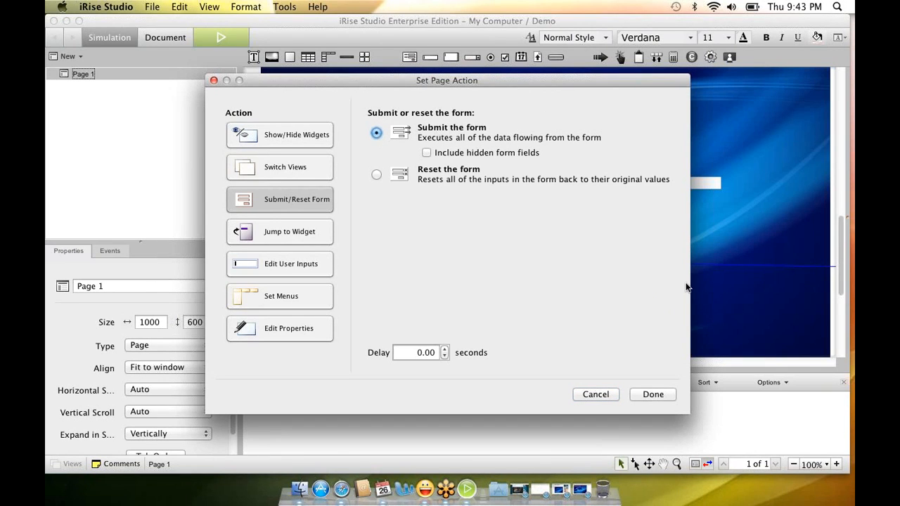
left_click(650, 396)
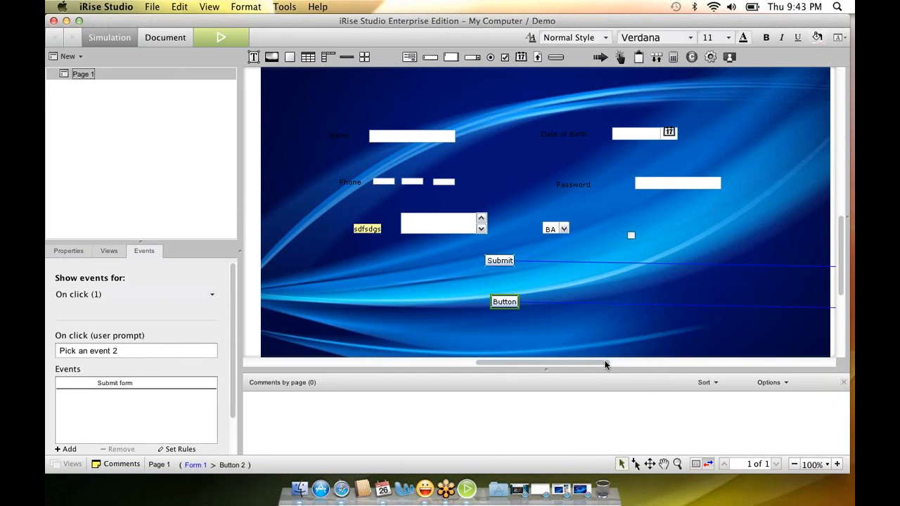
- Examine both buttons' event connectors, and simulate the page by submitting the form with its fields empty
left_click_drag(607, 364, 680, 363)
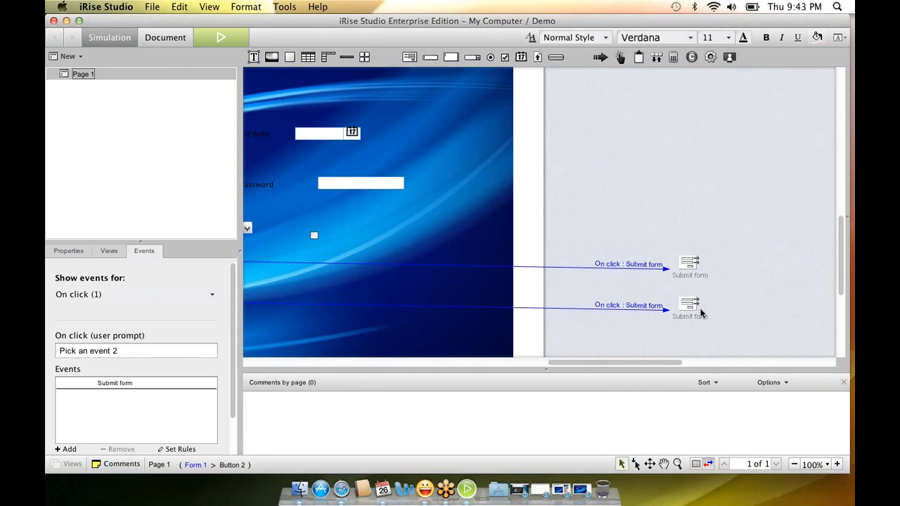
left_click_drag(675, 363, 595, 364)
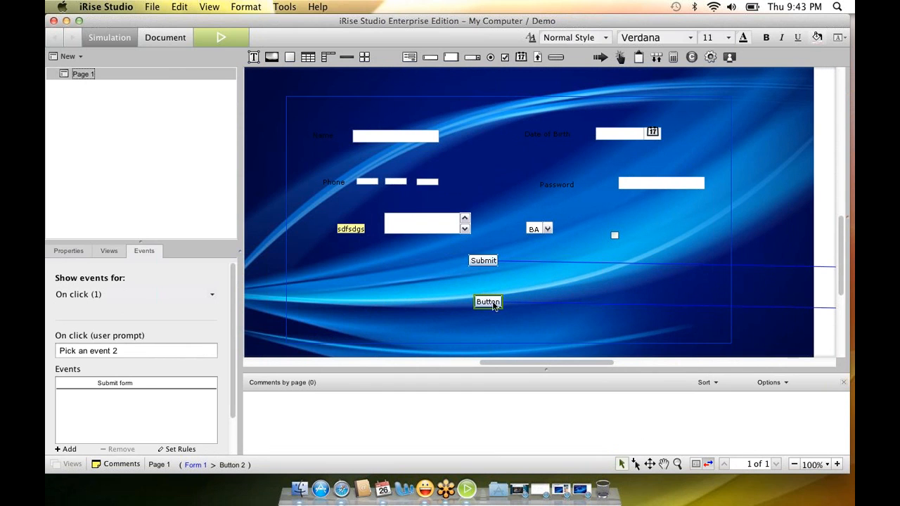
left_click(223, 39)
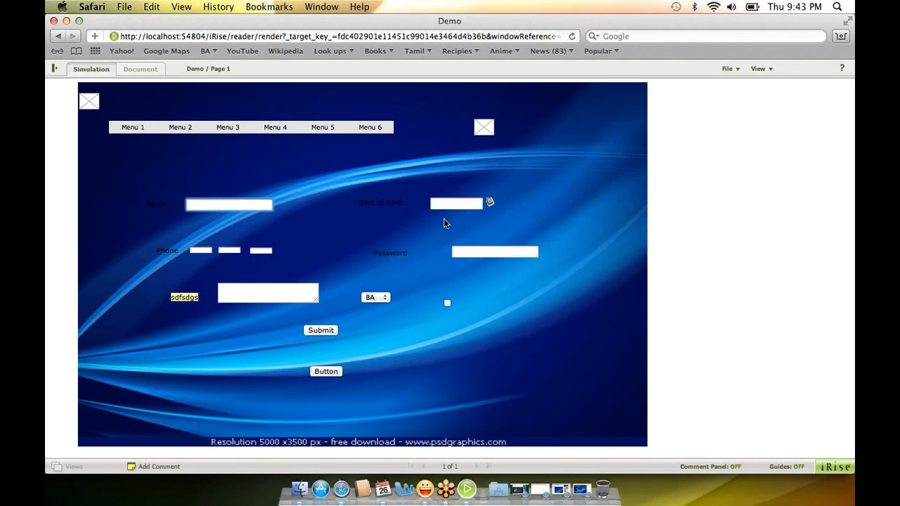
left_click(321, 331)
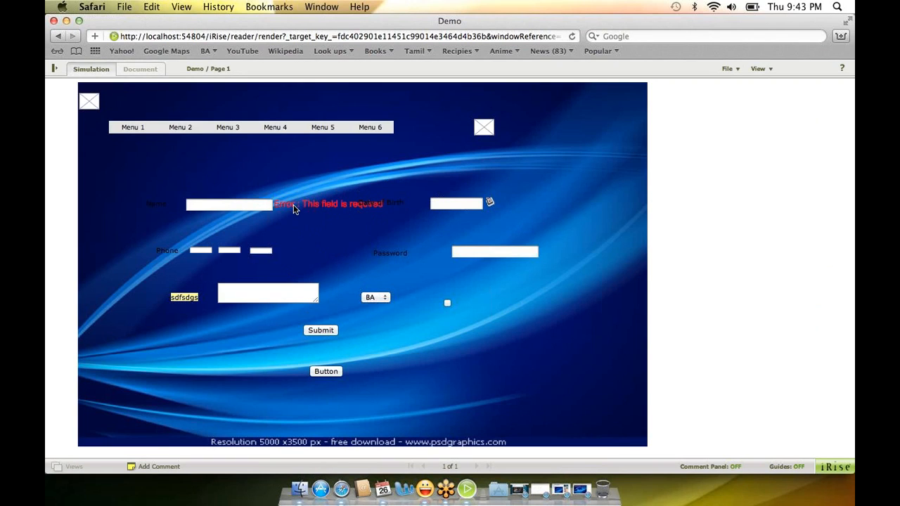
left_click(65, 21)
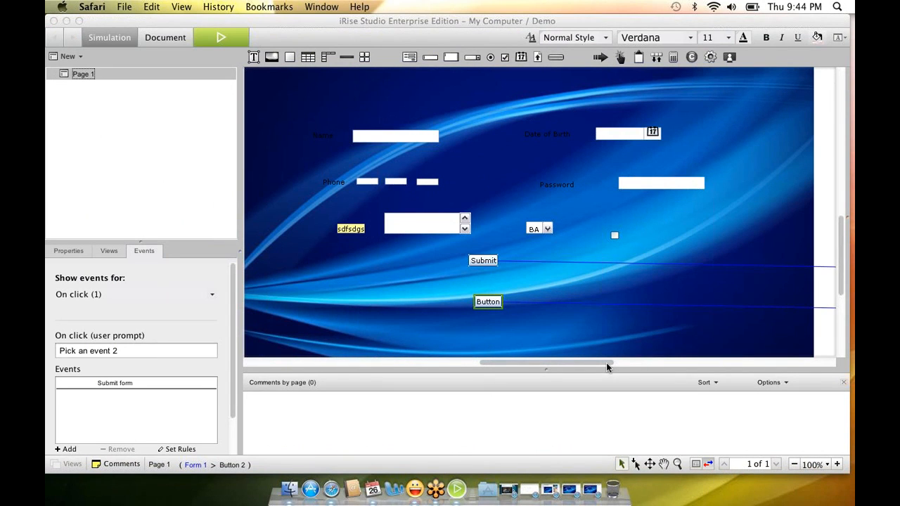
left_click(607, 362)
left_click_drag(606, 362, 604, 366)
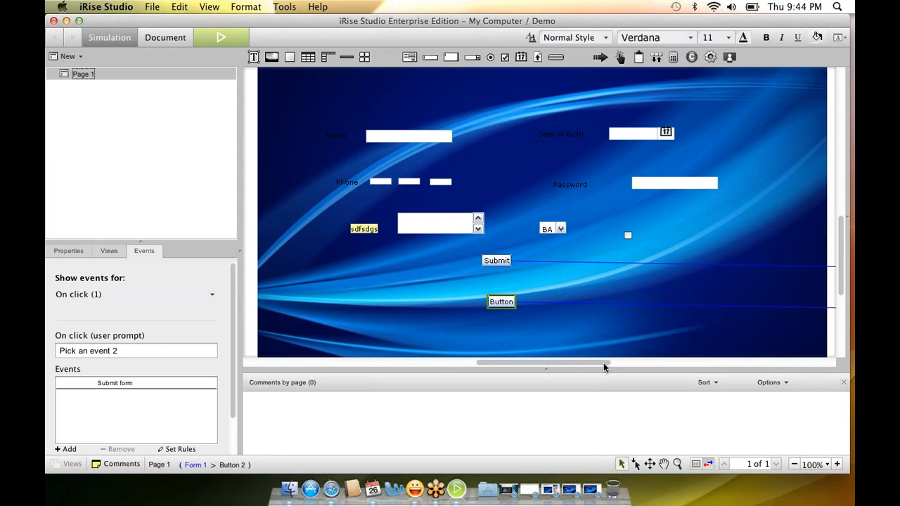
left_click(152, 6)
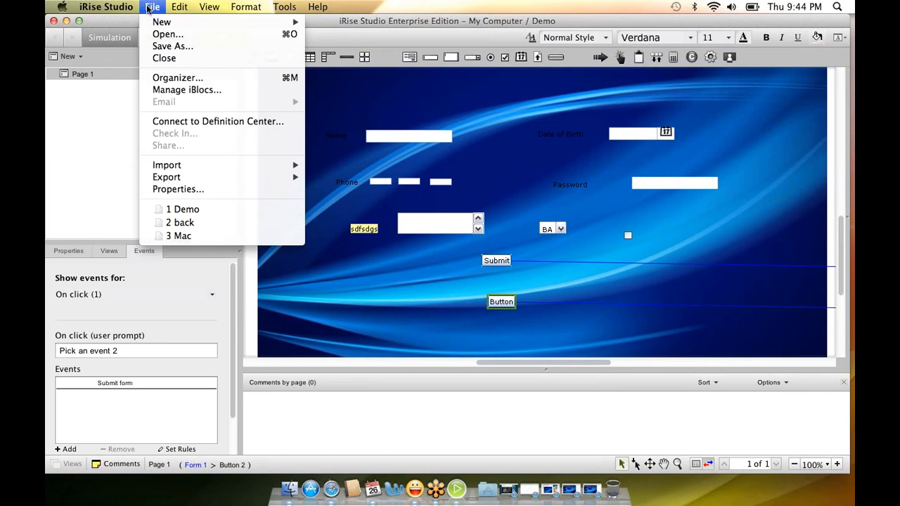
mouse_move(170, 24)
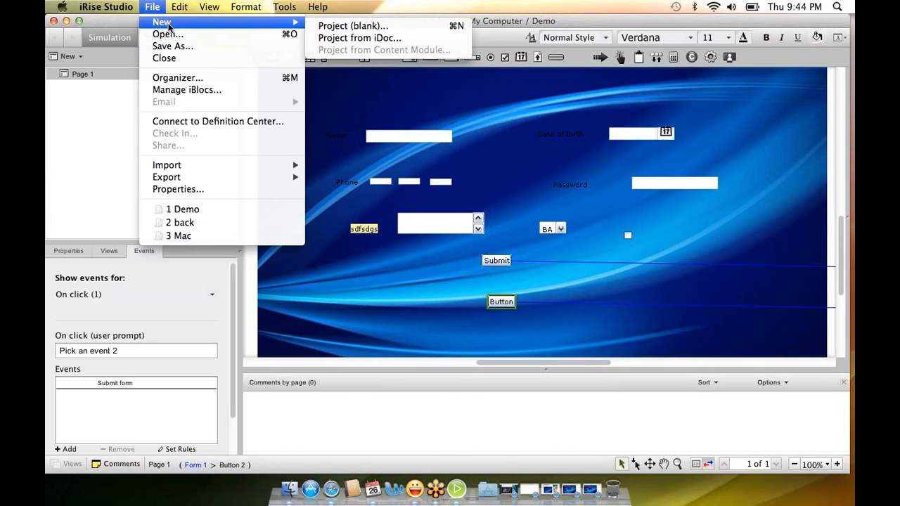
left_click(56, 152)
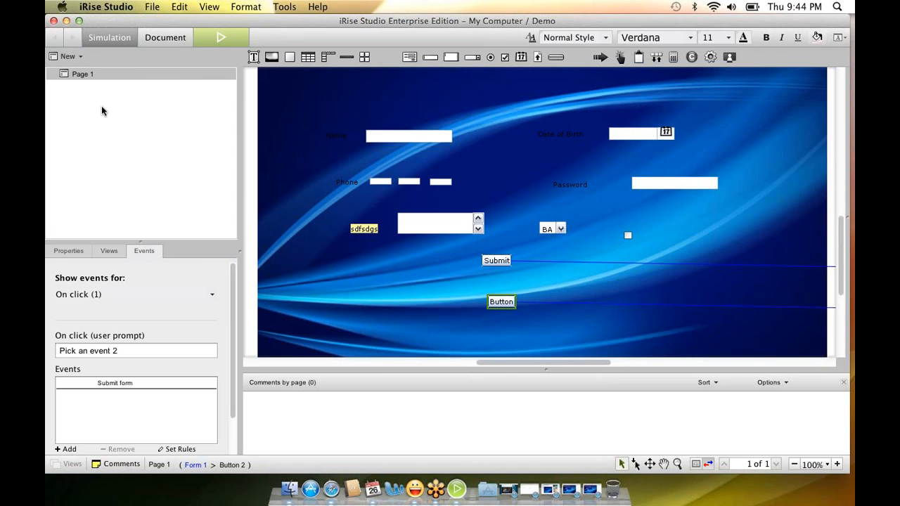
left_click(113, 6)
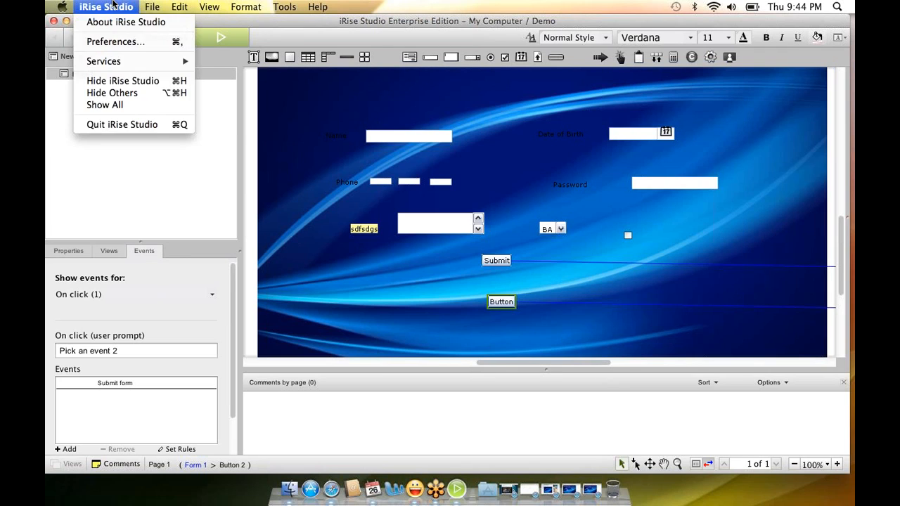
left_click(189, 208)
- Export the current page, Page 1, to a document using the Document layout and the default template
left_click(98, 8)
mouse_move(151, 7)
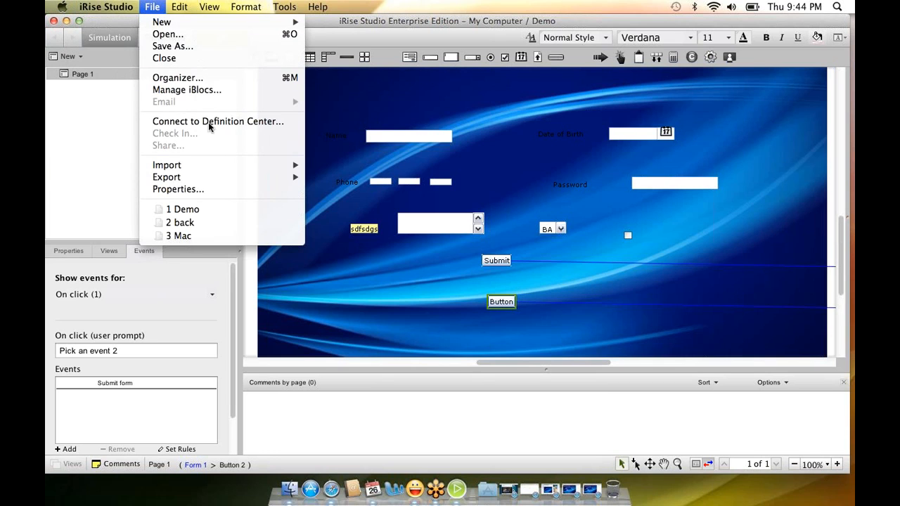
mouse_move(229, 177)
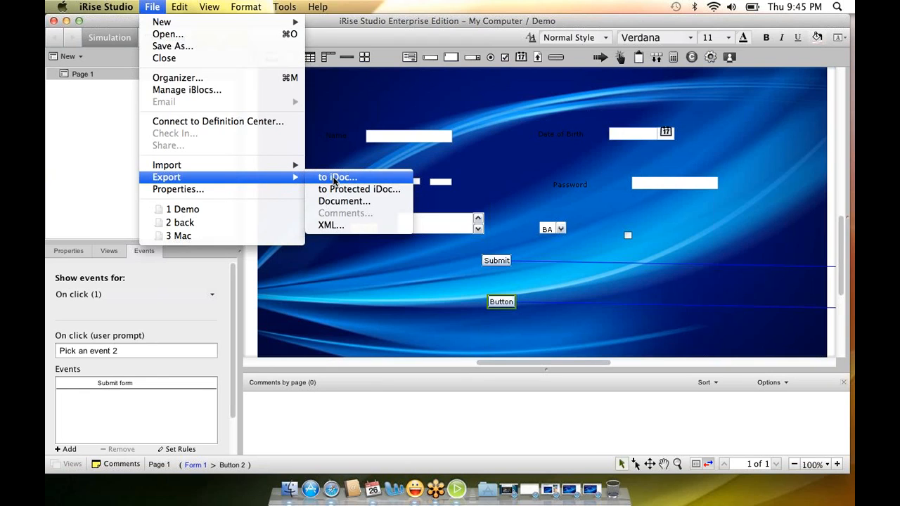
left_click(337, 204)
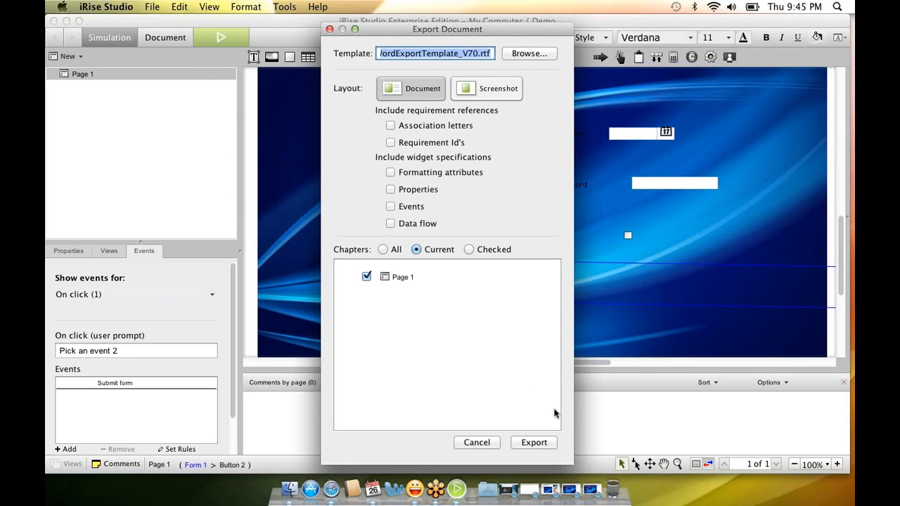
left_click(411, 90)
left_click(538, 443)
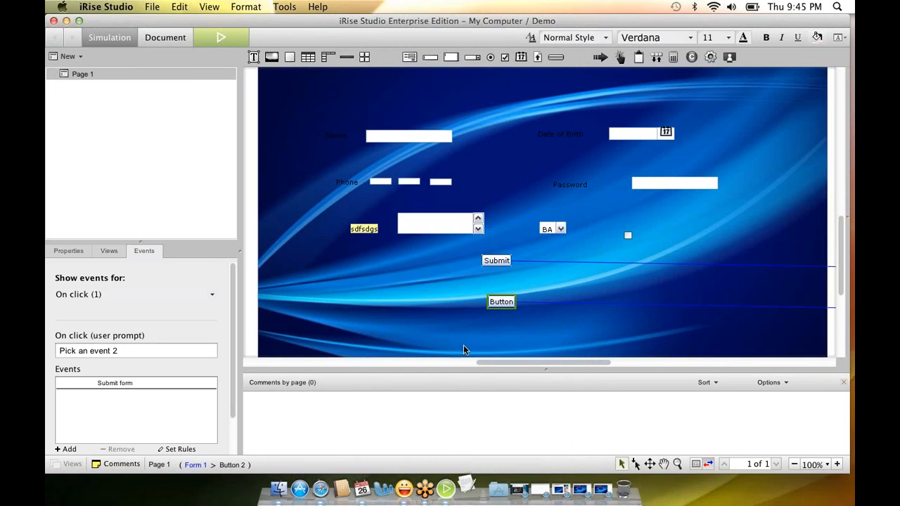
- Switch to TextEdit to examine the exported Demo.rtf, then close it and return to iRise Studio
left_click(66, 23)
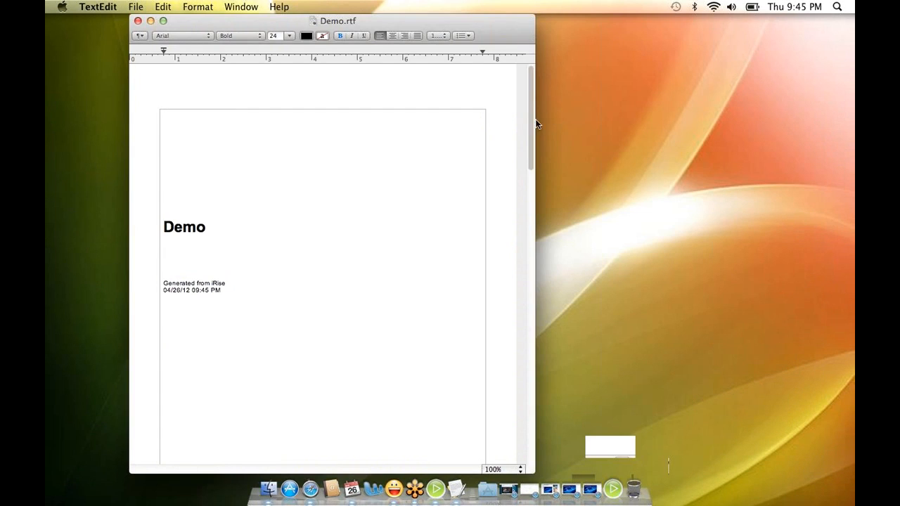
left_click_drag(532, 123, 530, 288)
triple_click(218, 138)
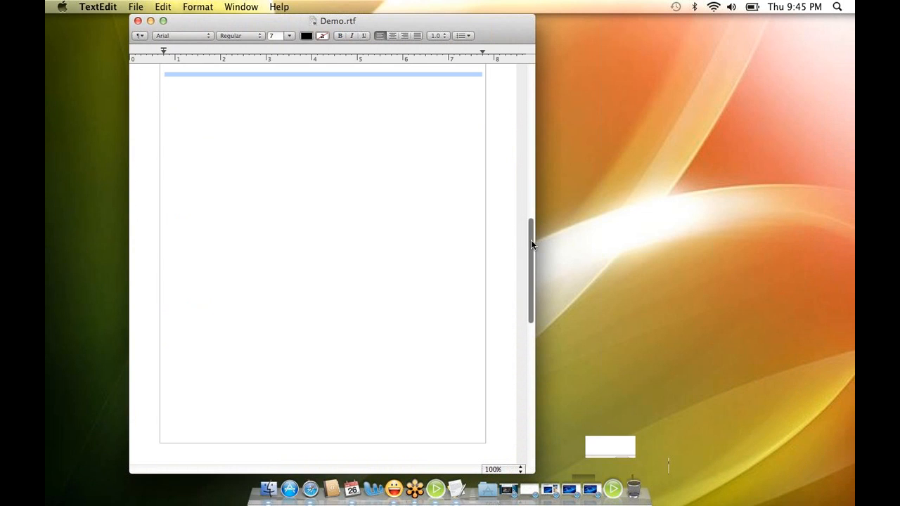
left_click_drag(531, 242, 520, 113)
scroll(517, 157, "down", 10)
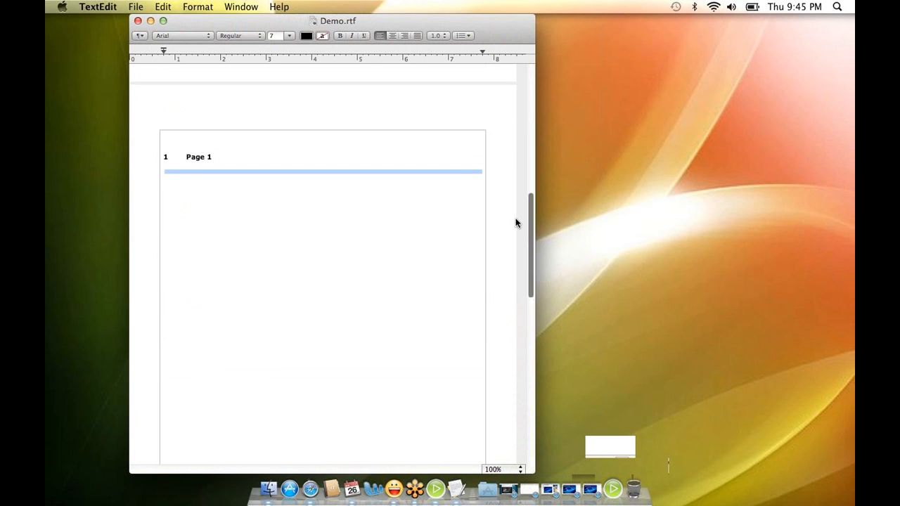
scroll(517, 262, "up", 10)
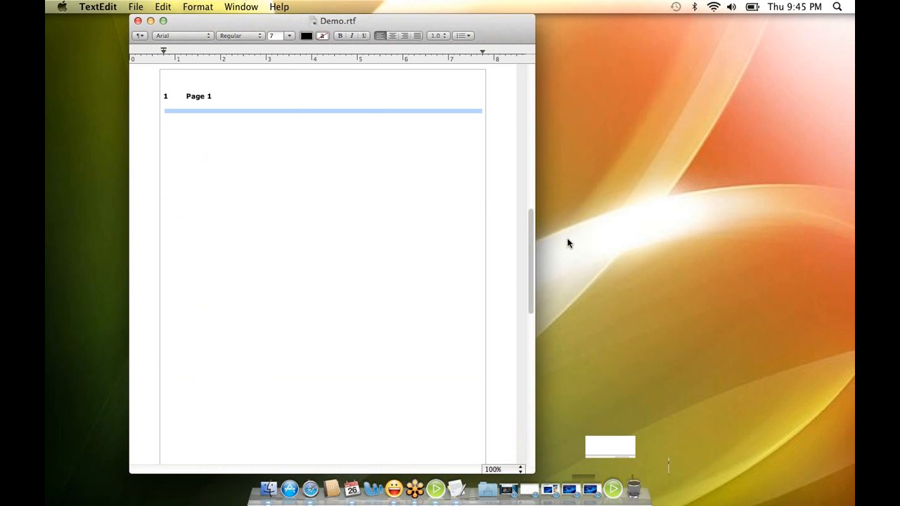
left_click(138, 22)
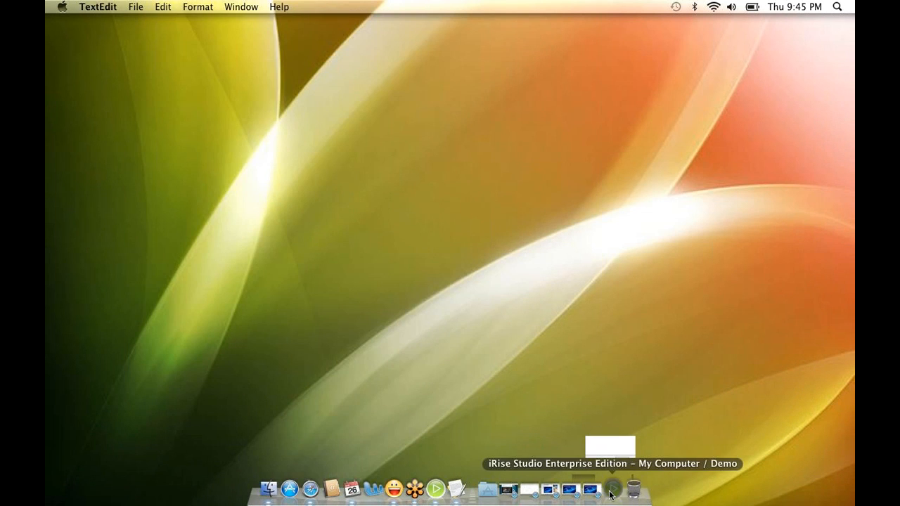
left_click(610, 490)
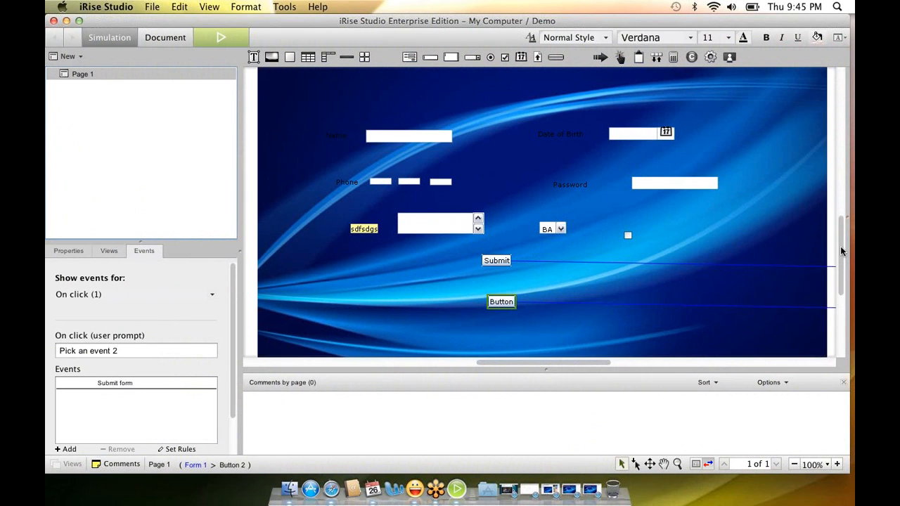
left_click_drag(840, 247, 840, 229)
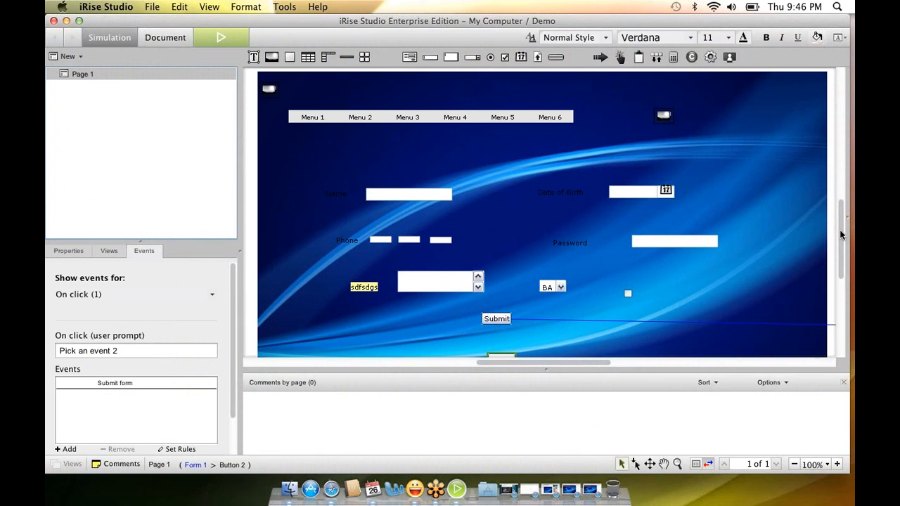
left_click(458, 291)
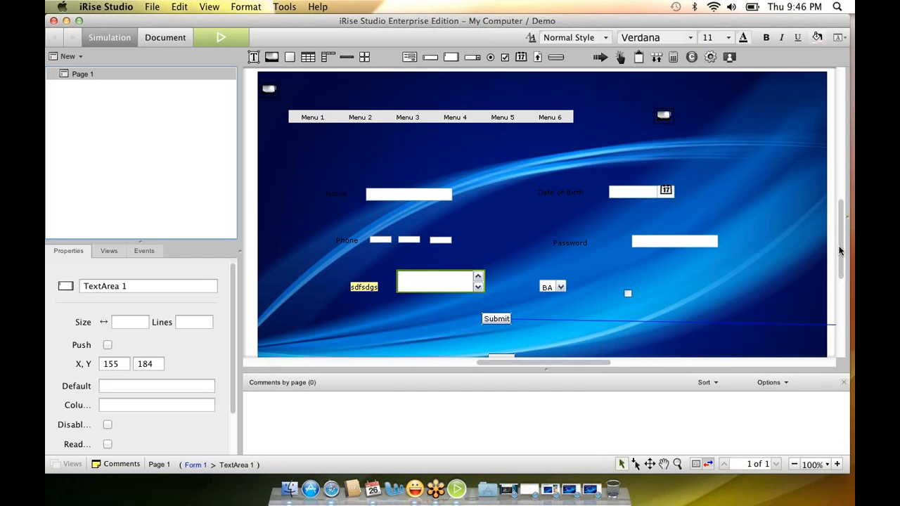
left_click_drag(841, 253, 843, 266)
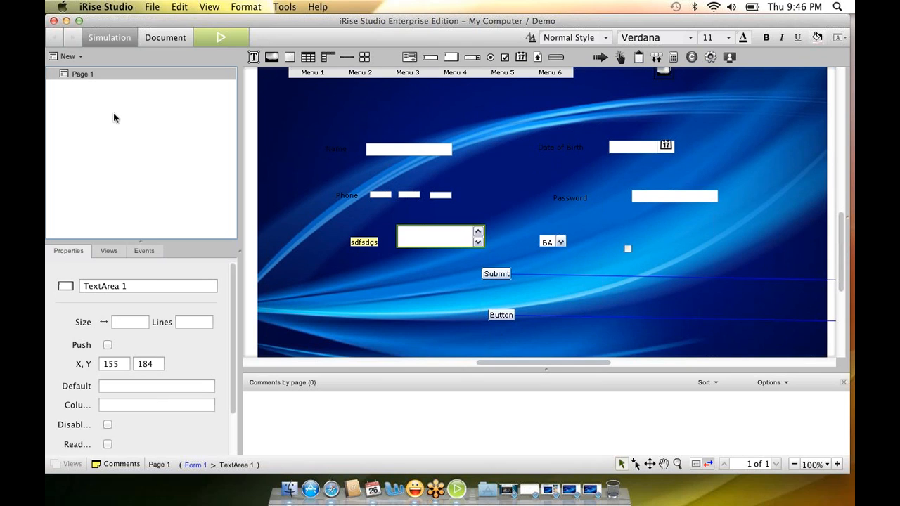
left_click(157, 7)
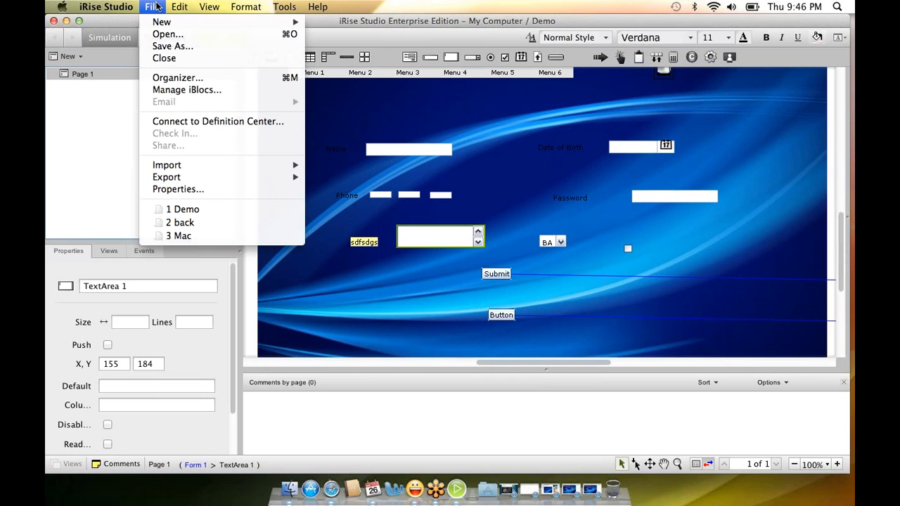
left_click(97, 123)
- Add a new page to the project, keeping its default name, and return to Page 1
left_click(68, 56)
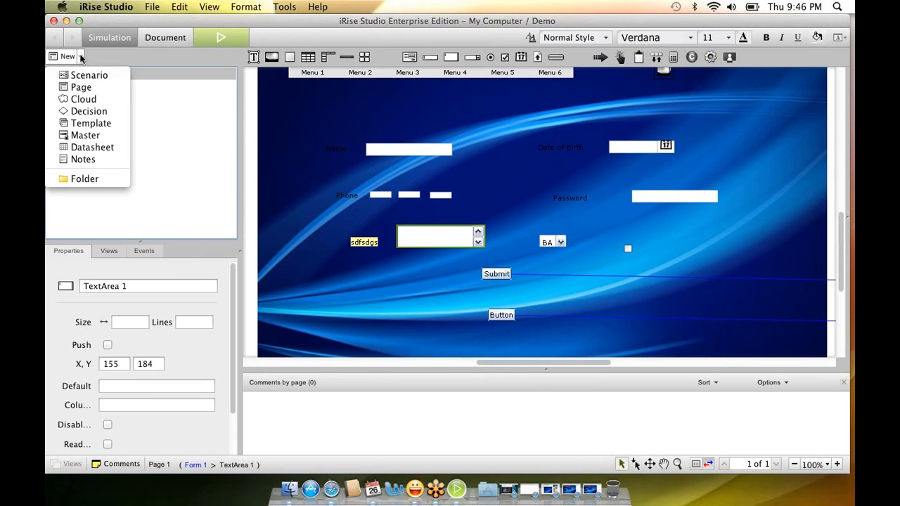
left_click(88, 95)
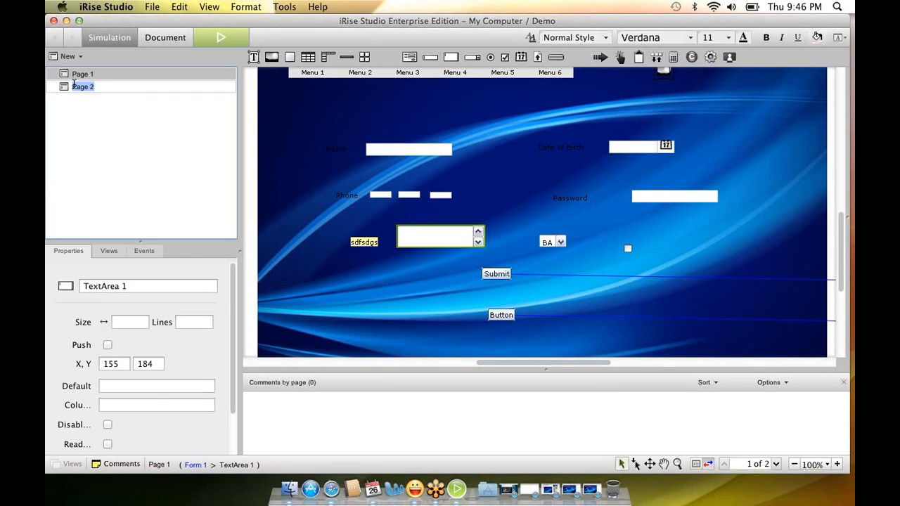
mouse_move(78, 79)
left_mouse_down()
mouse_move(83, 90)
mouse_move(78, 73)
mouse_move(97, 87)
mouse_move(92, 77)
left_mouse_up()
left_click(82, 87)
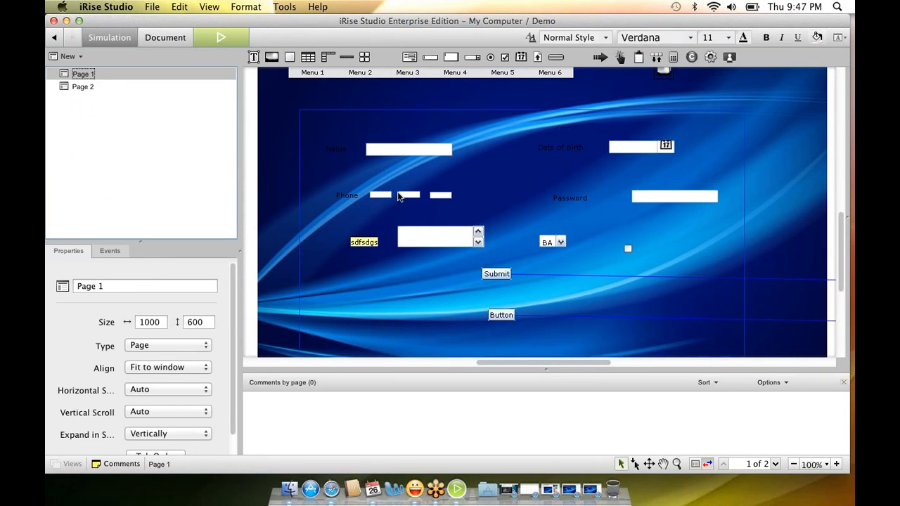
- Add a link event to the Submit button that goes to Page 2 of the current project
right_click(502, 277)
mouse_move(563, 259)
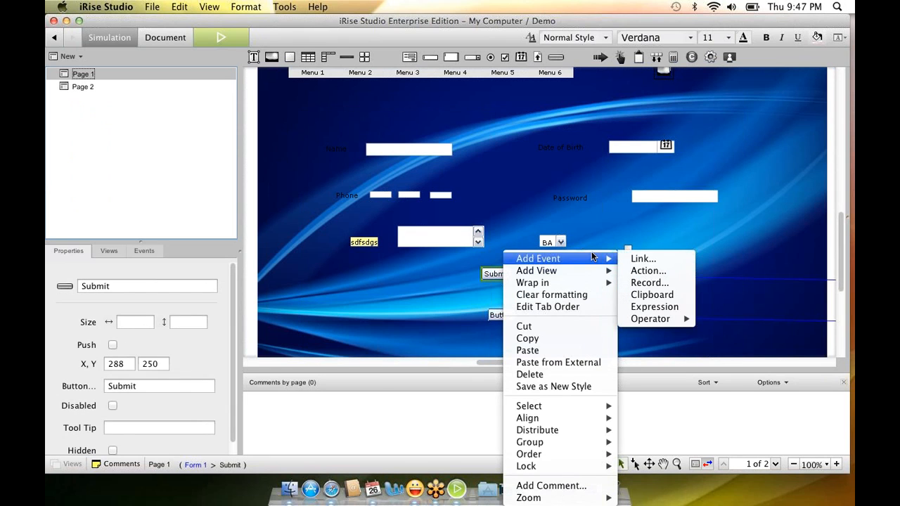
left_click(642, 260)
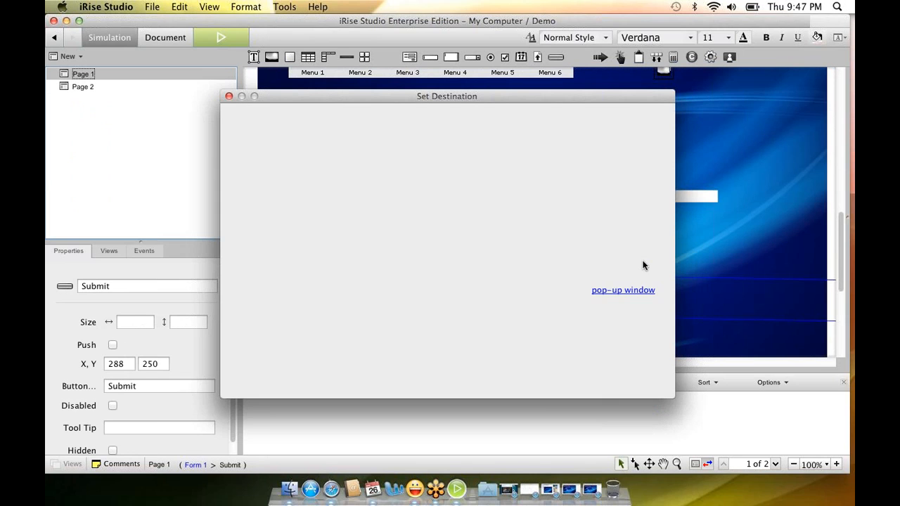
left_click(643, 378)
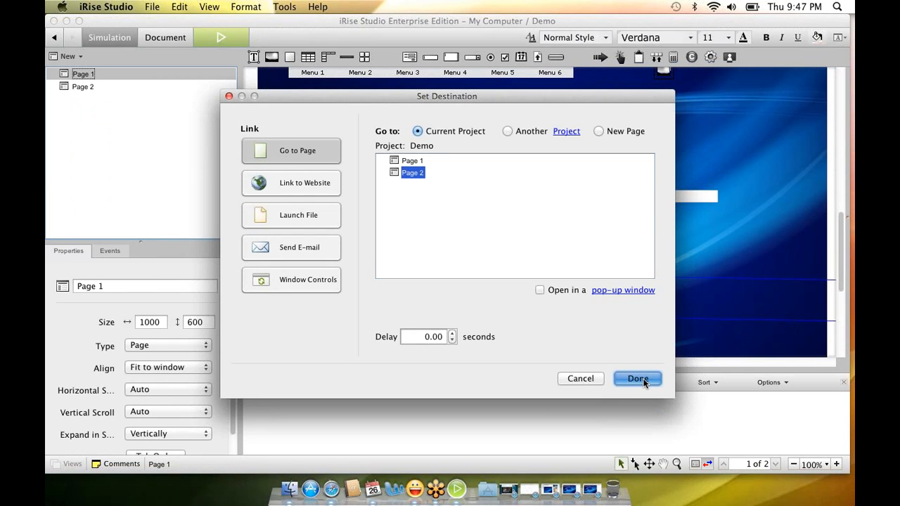
- Move the lower button's Submit form action above the Submit button's actions so that it no longer overlaps the Page 2 link
scroll(610, 360, "right", 5)
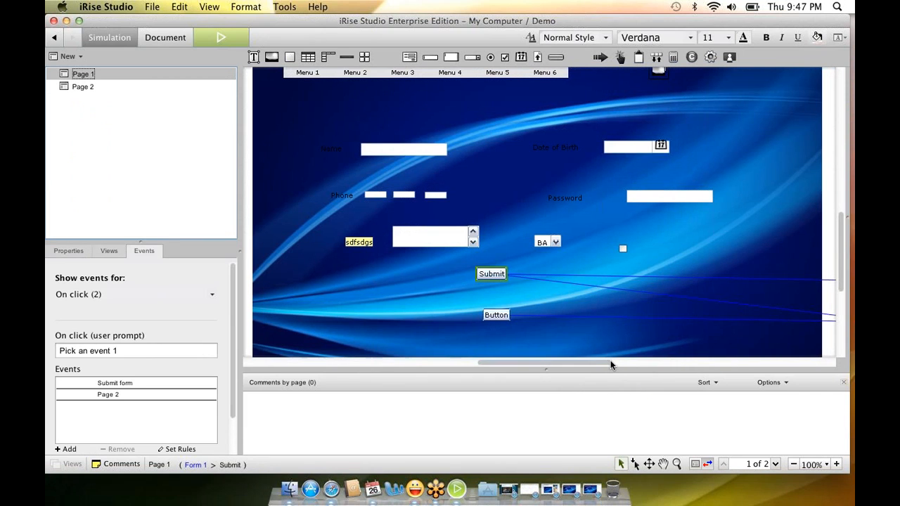
scroll(670, 364, "right", 9)
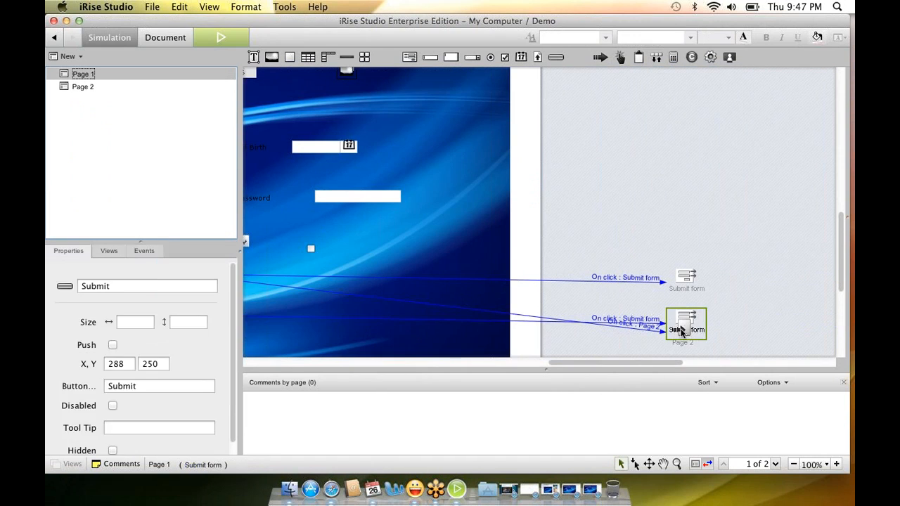
left_click(691, 217)
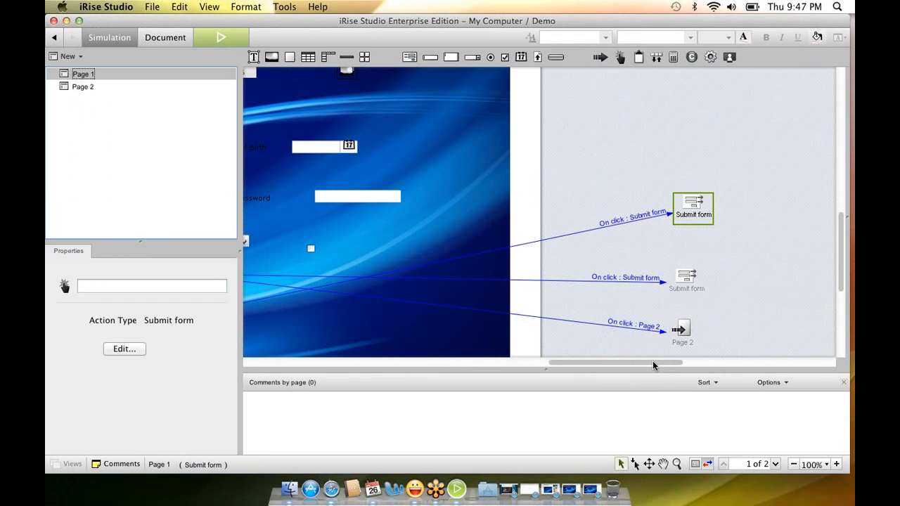
left_click_drag(647, 364, 582, 364)
mouse_move(844, 227)
left_mouse_down()
mouse_move(840, 216)
mouse_move(843, 238)
mouse_move(840, 216)
left_mouse_up()
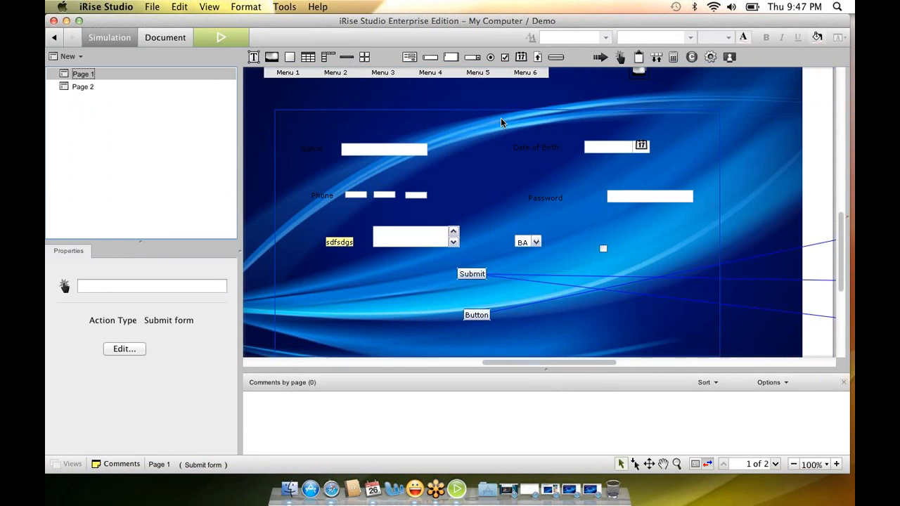
left_click(286, 73)
right_click(288, 75)
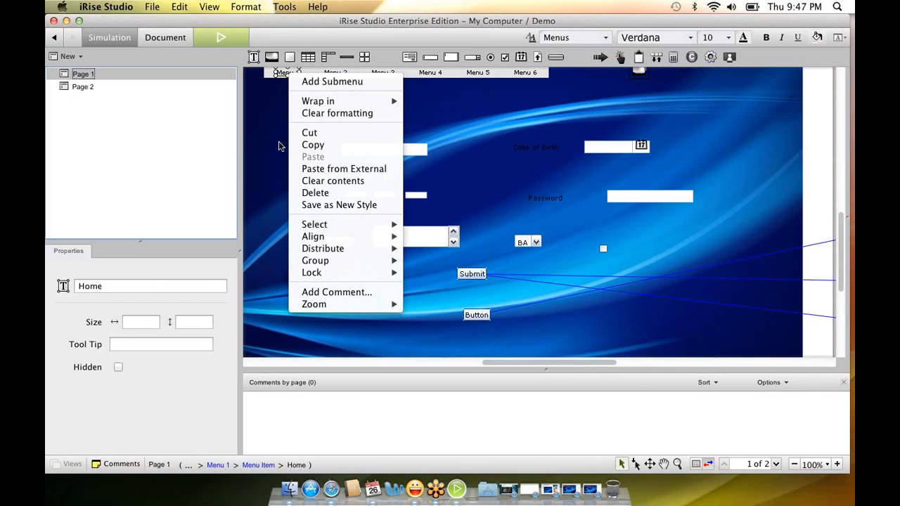
left_click(216, 149)
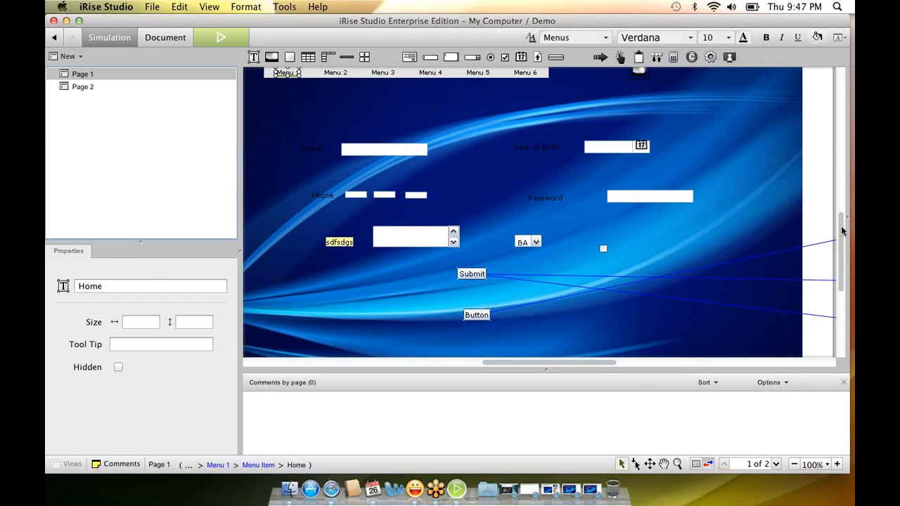
scroll(841, 226, "up", 3)
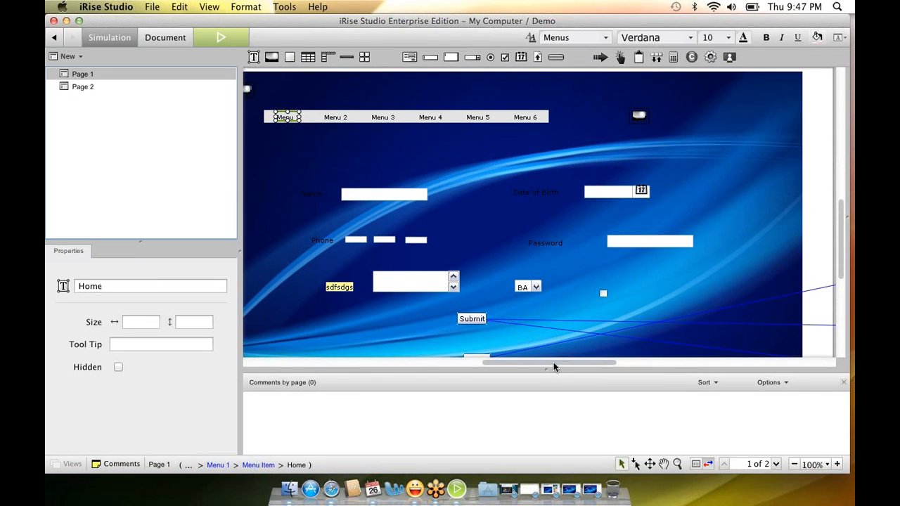
left_click_drag(553, 363, 531, 364)
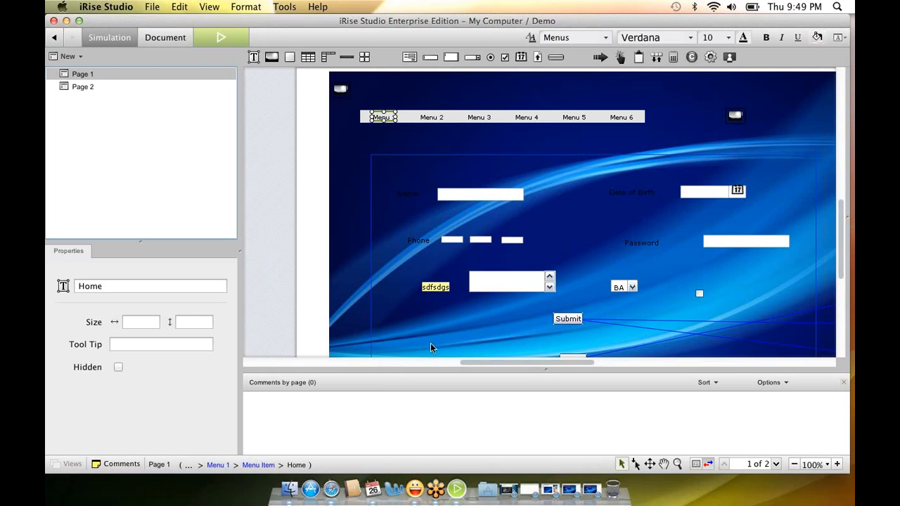
left_click(316, 279)
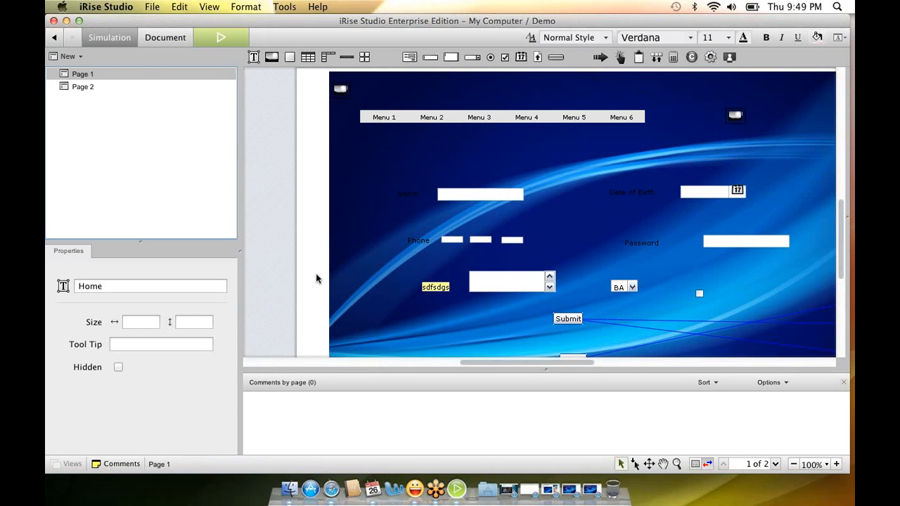
left_click(454, 240)
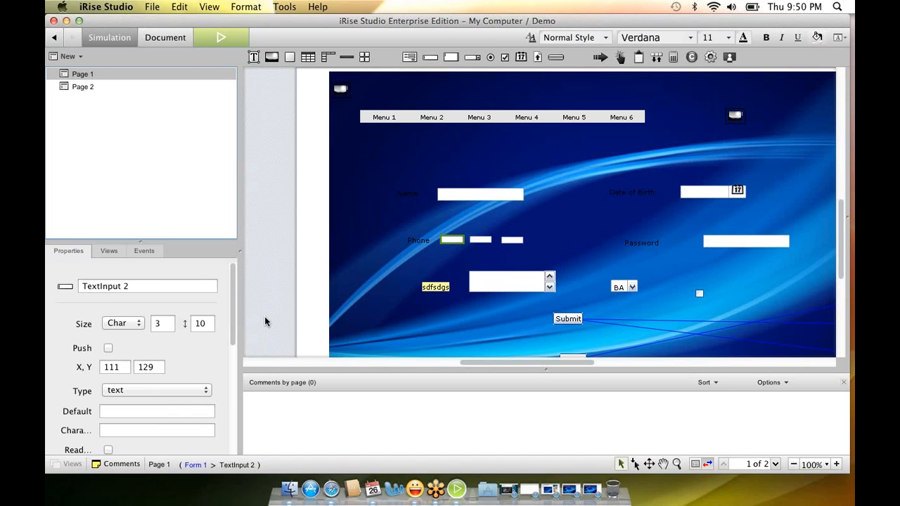
- Examine the Name text field's input type choices, default value setting and size units on Page 1
left_click(494, 196)
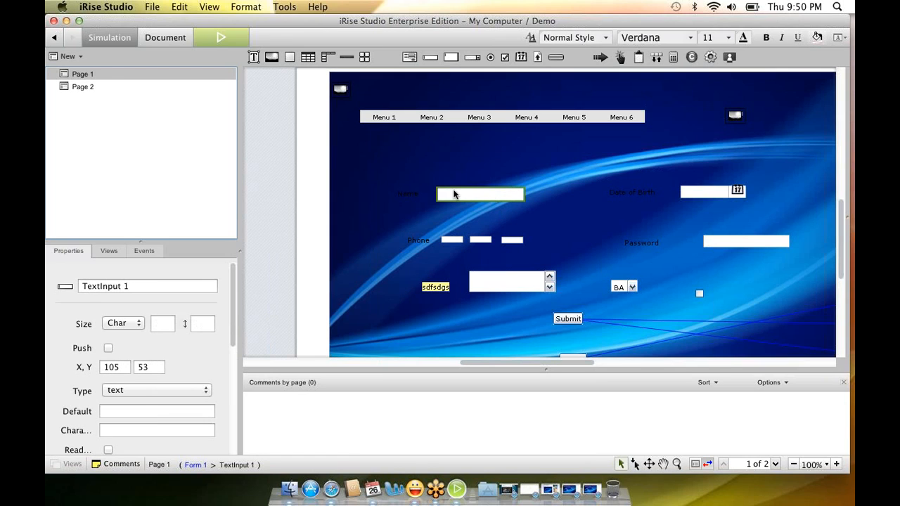
left_click(207, 391)
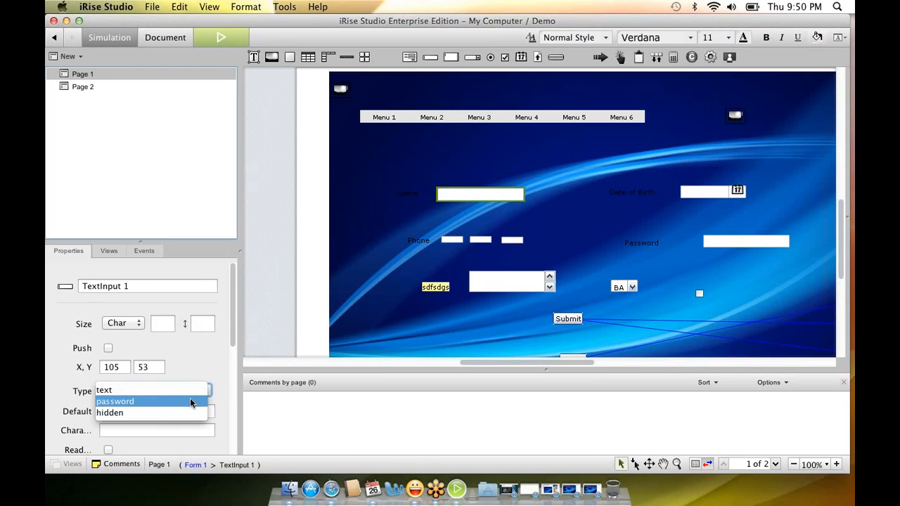
left_click(218, 366)
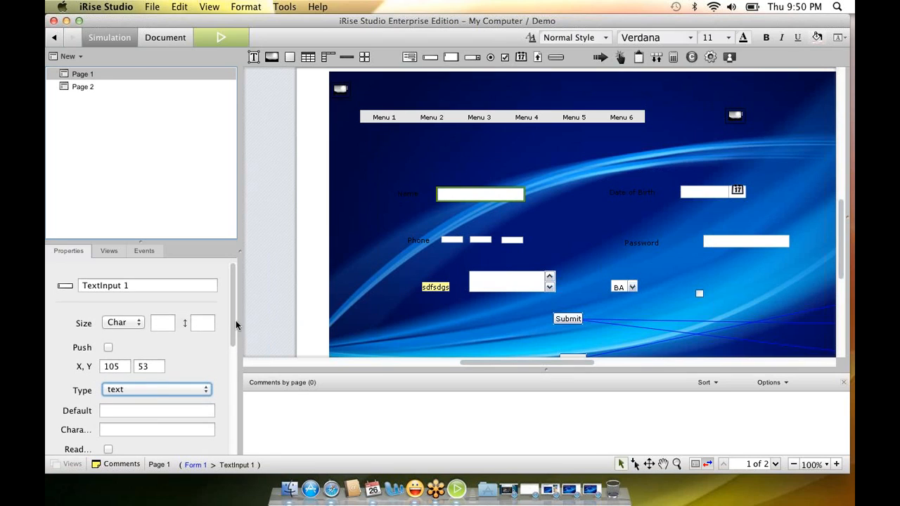
scroll(234, 337, "down", 1)
scroll(228, 341, "down", 3)
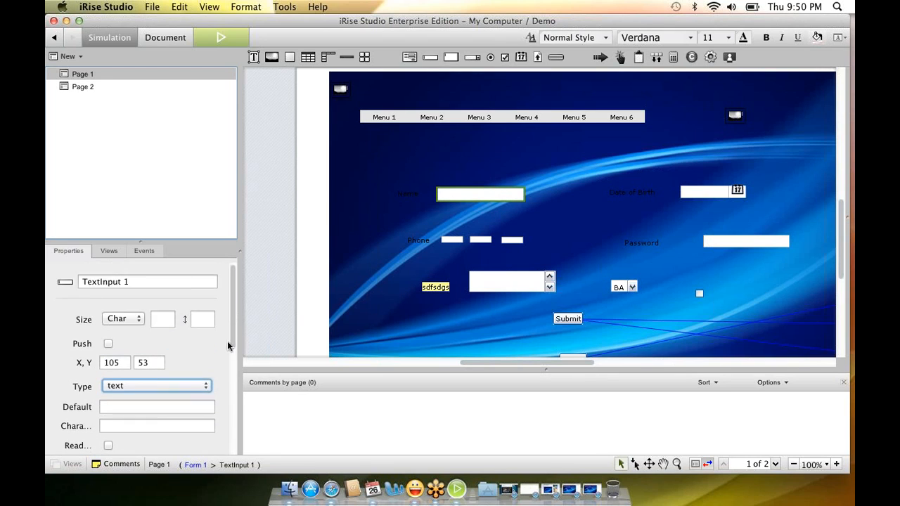
left_click(190, 356)
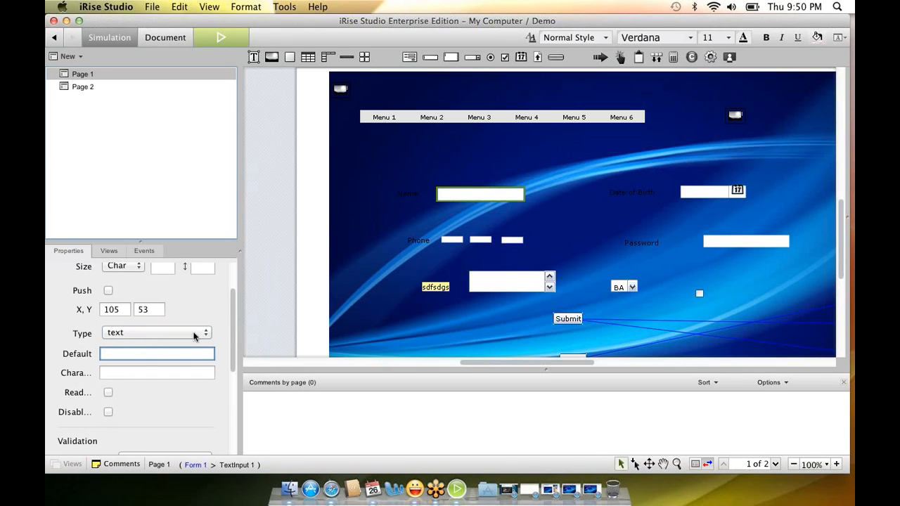
left_click_drag(232, 316, 231, 297)
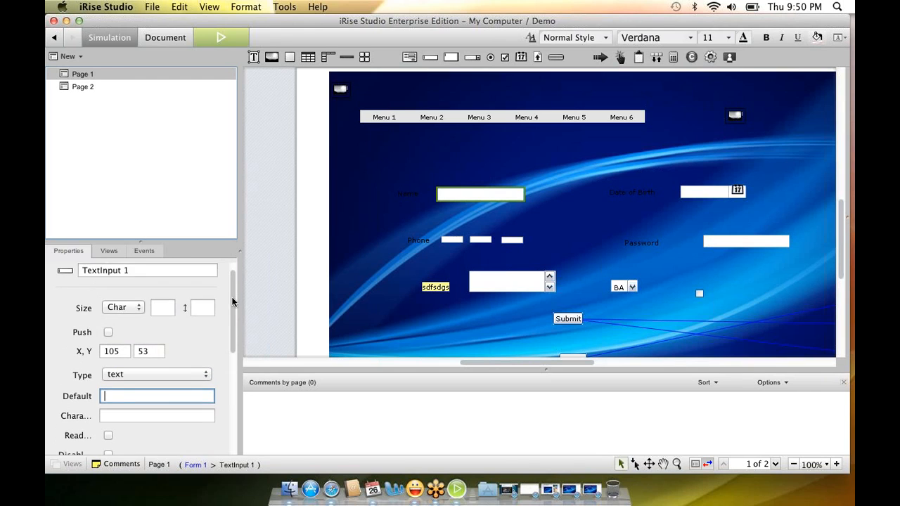
left_click(146, 305)
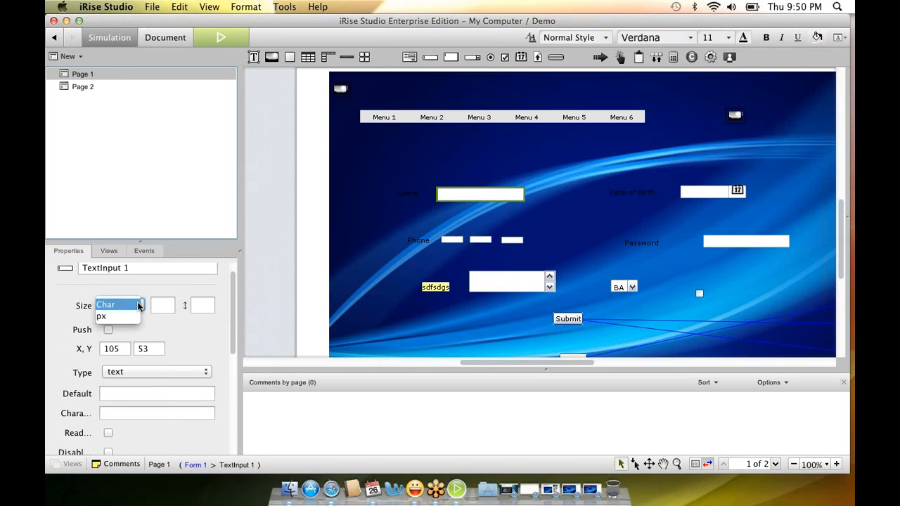
left_click(183, 281)
left_click_drag(235, 294, 227, 354)
left_click(196, 356)
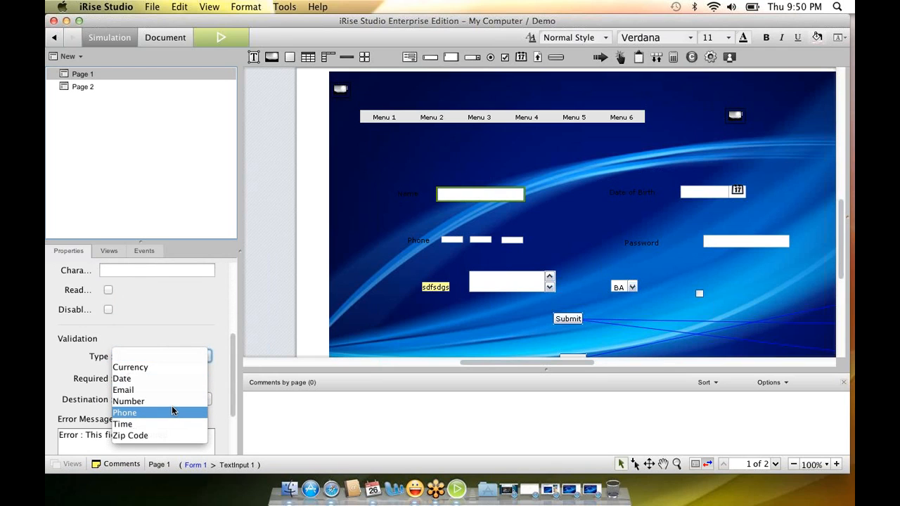
left_click(173, 412)
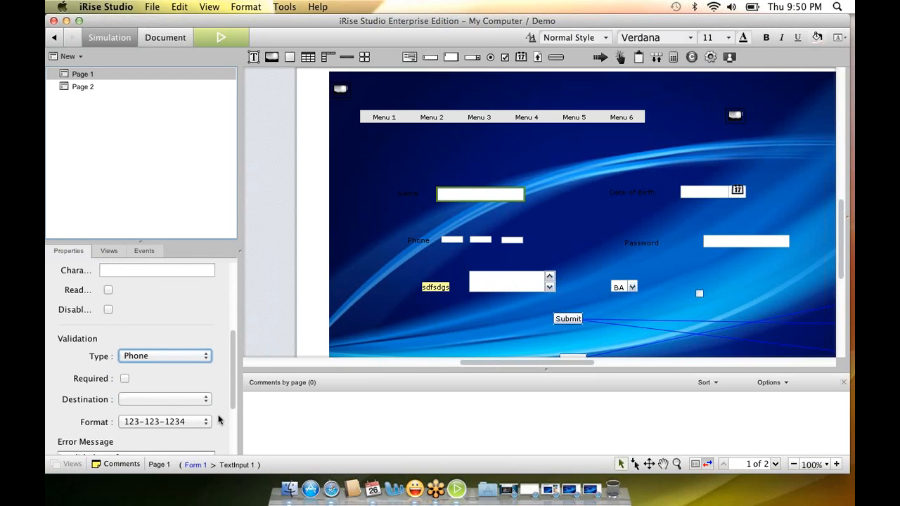
left_click_drag(232, 397, 230, 413)
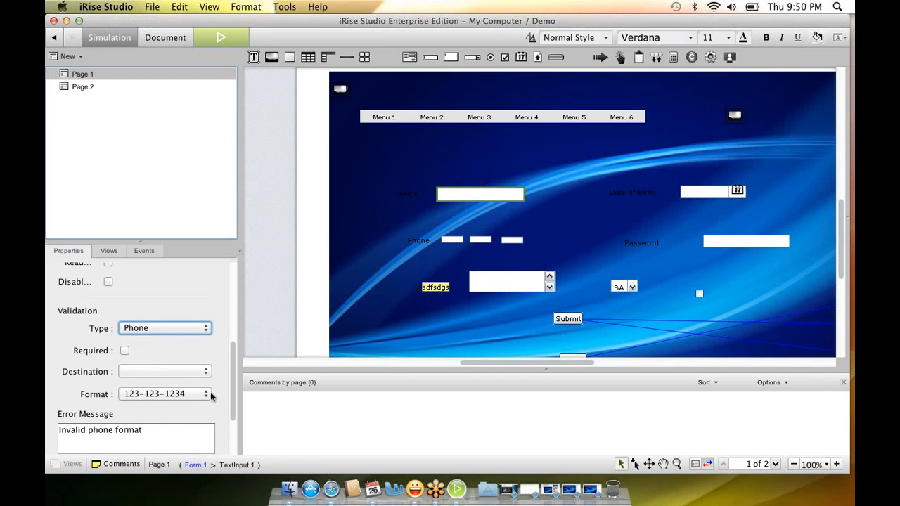
left_click(205, 394)
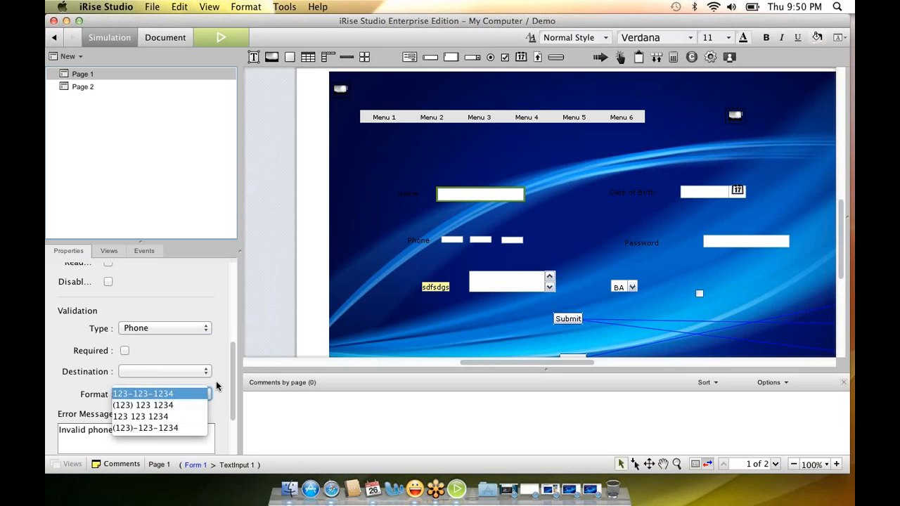
left_click(216, 382)
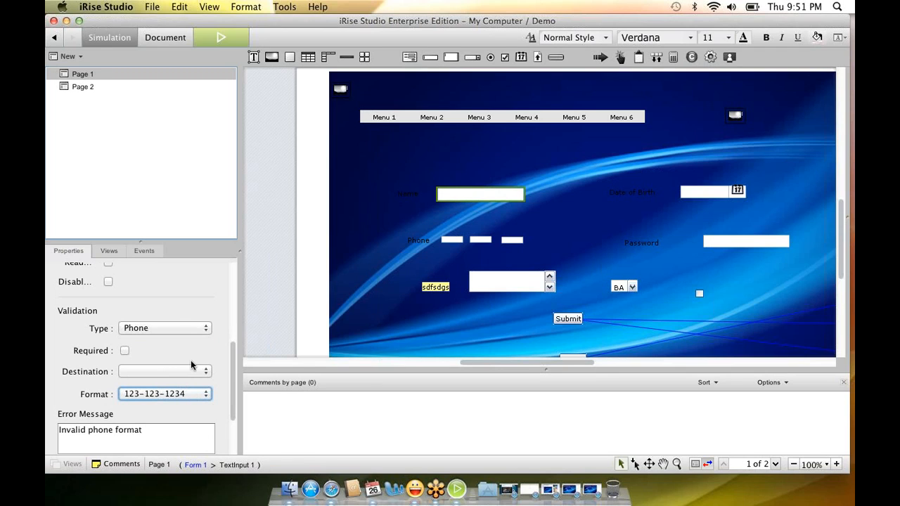
scroll(230, 379, "down", 2)
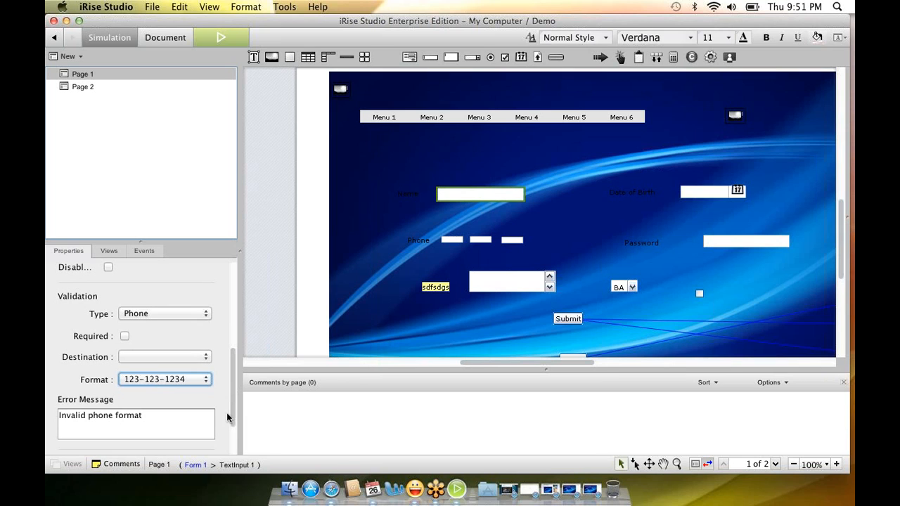
left_click_drag(229, 406, 209, 427)
scroll(209, 427, "down", 3)
left_click(130, 415)
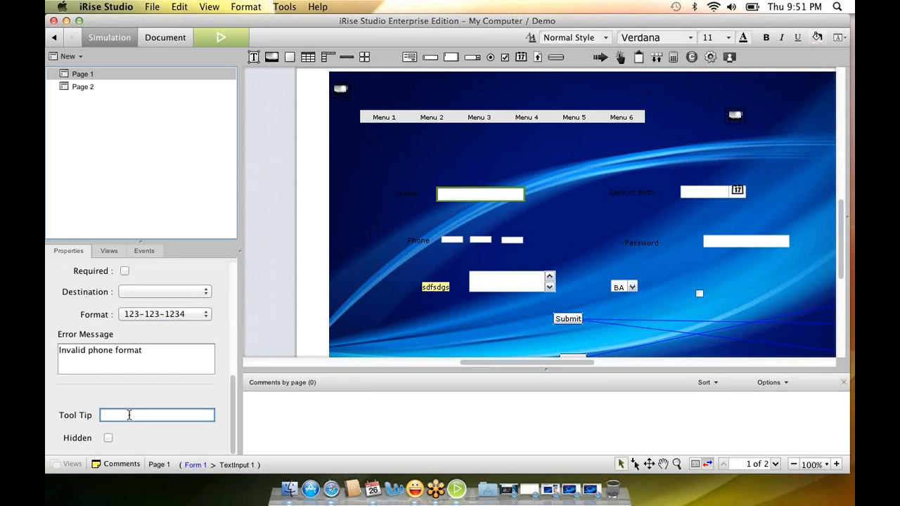
type("please enter phone numer")
key("BackSpace")
key("BackSpace")
type("ber in 123-123-1234 format")
- Run the simulation to check the Name field's tool tip, and minimize the preview window
left_click(228, 41)
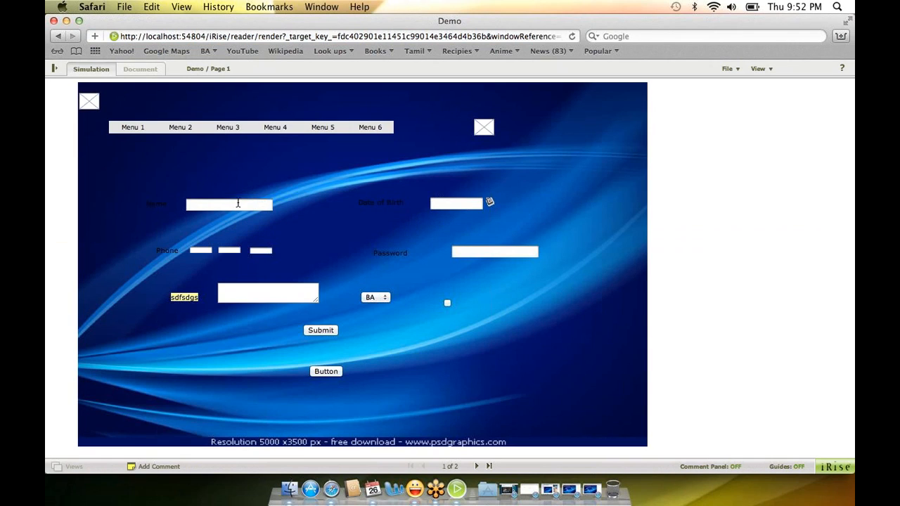
mouse_move(237, 203)
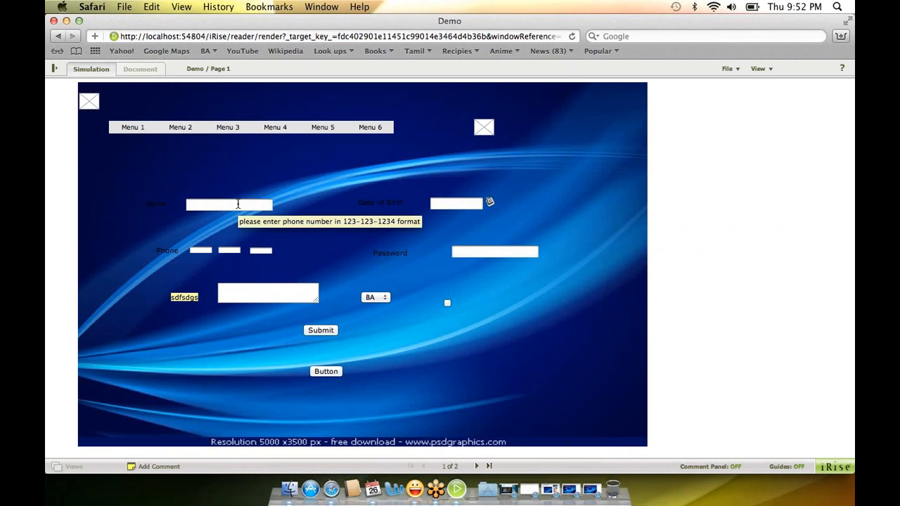
left_click(232, 204)
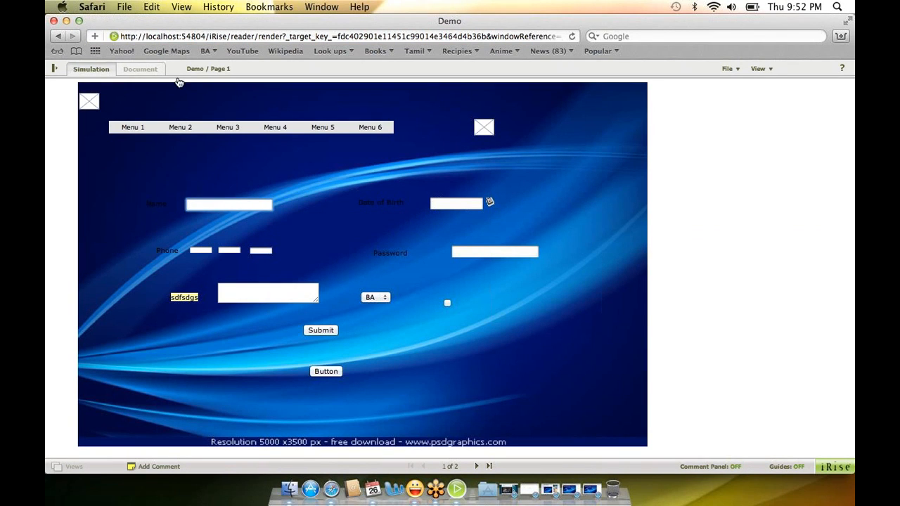
left_click(66, 21)
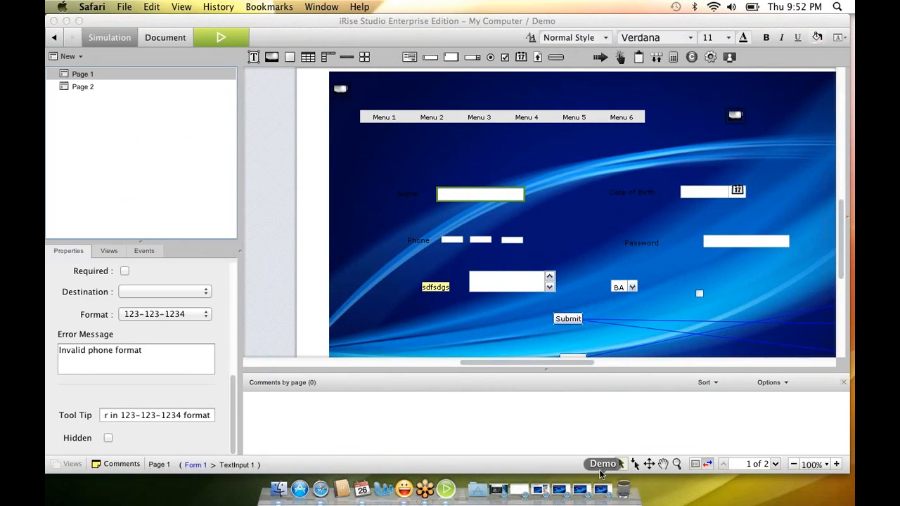
- Review the Name field's validation error message and the list of validation types without changing them
left_click(234, 382)
left_click(149, 360)
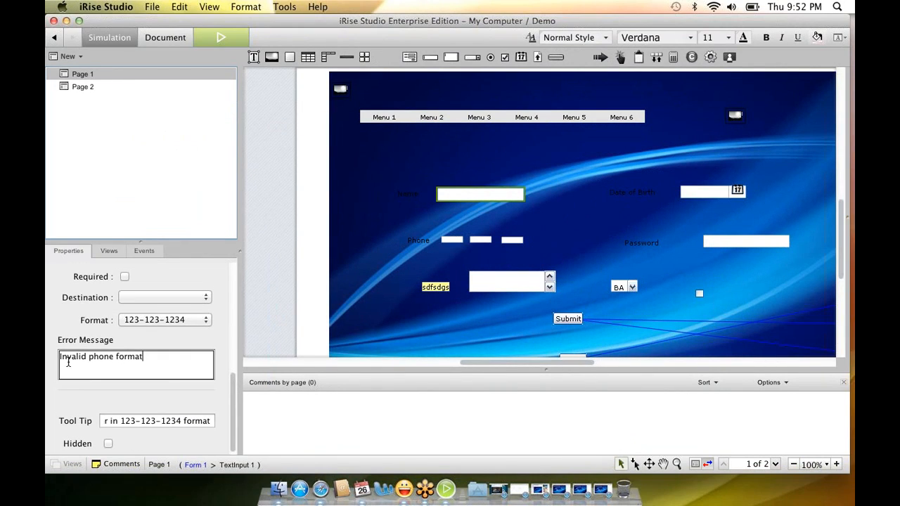
left_click_drag(145, 358, 60, 359)
left_click(61, 360)
scroll(234, 384, "up", 3)
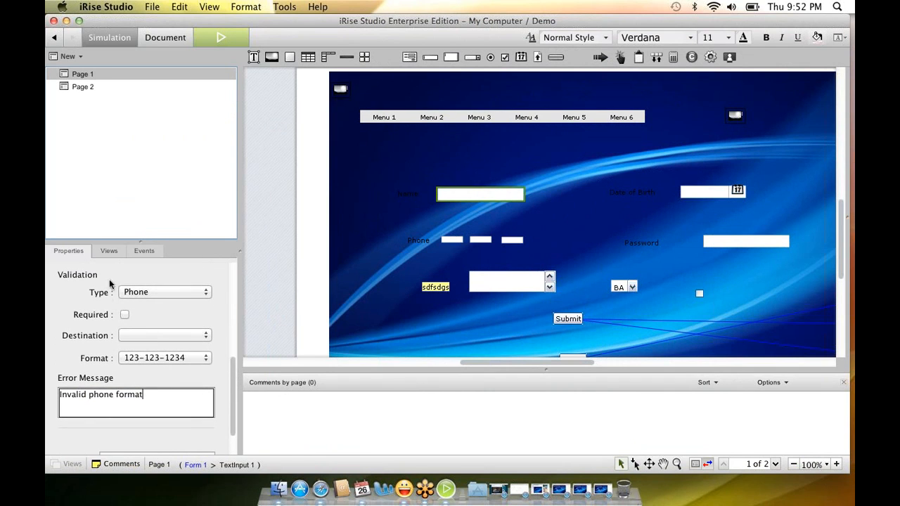
left_click(205, 292)
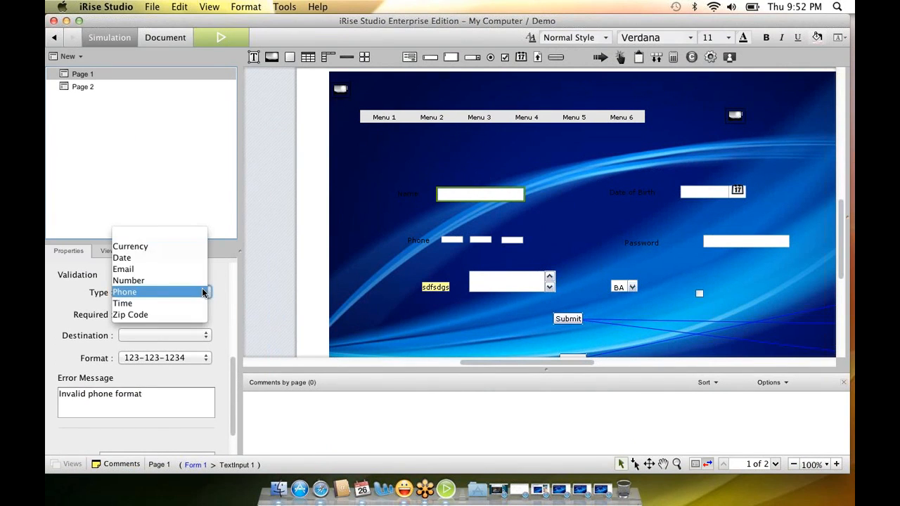
left_click(227, 303)
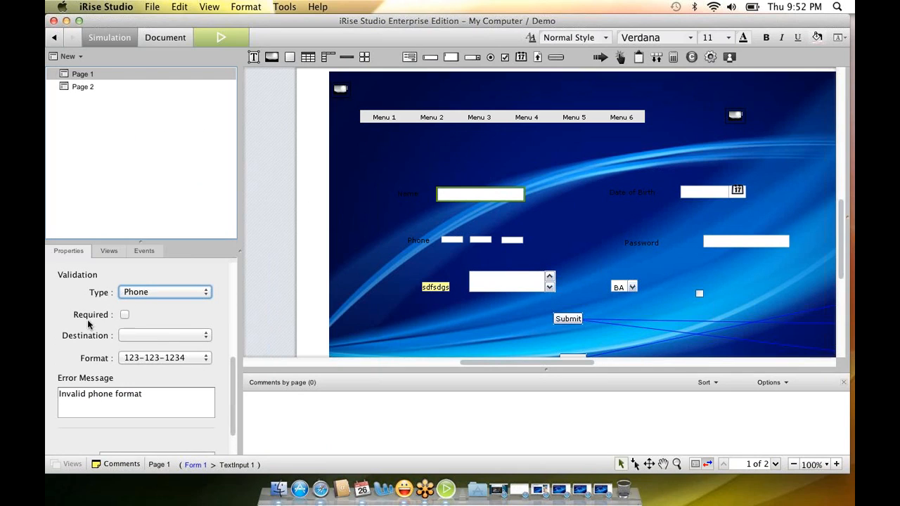
- Toggle the Name field's Required validation on and off twice, reviewing its error message text in between
left_click(125, 315)
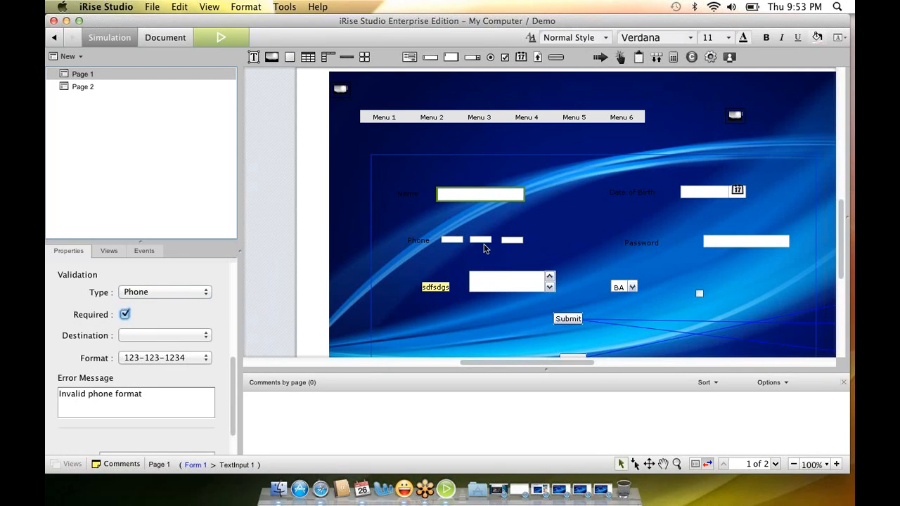
left_click(124, 316)
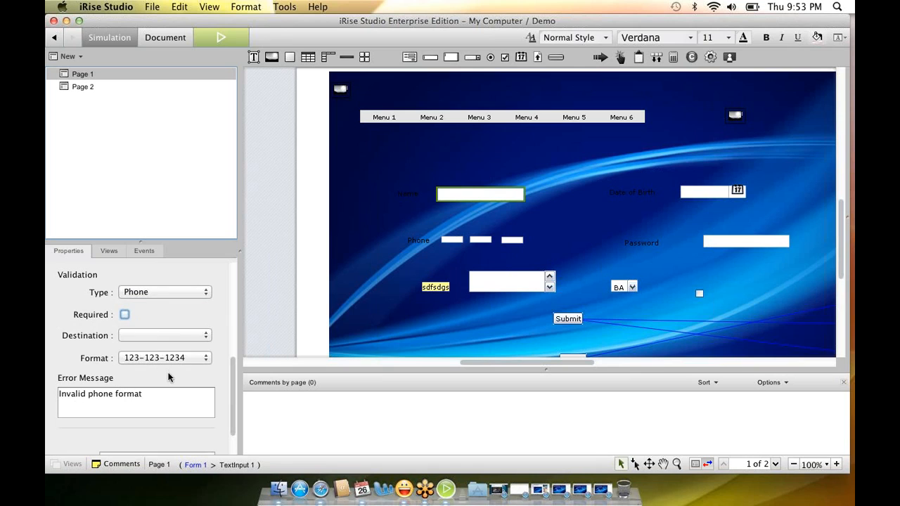
left_click(155, 394)
left_click_drag(156, 394, 59, 395)
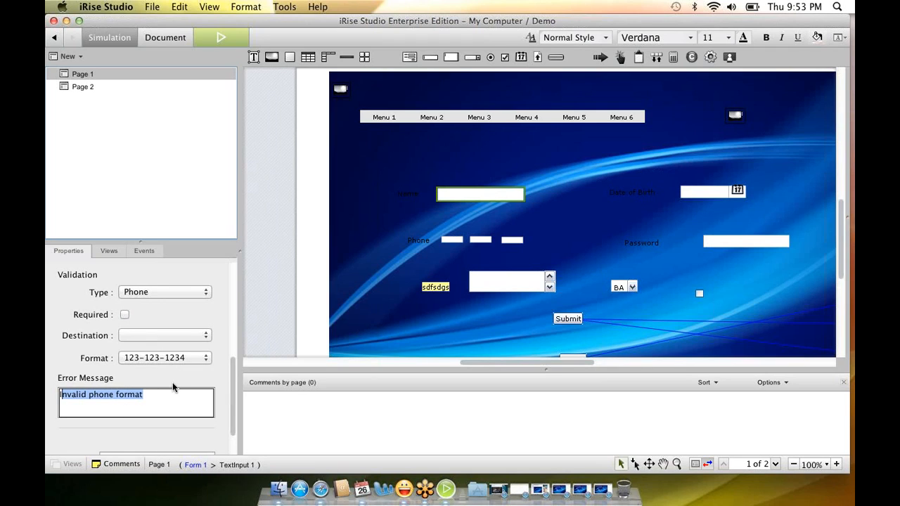
left_click(125, 315)
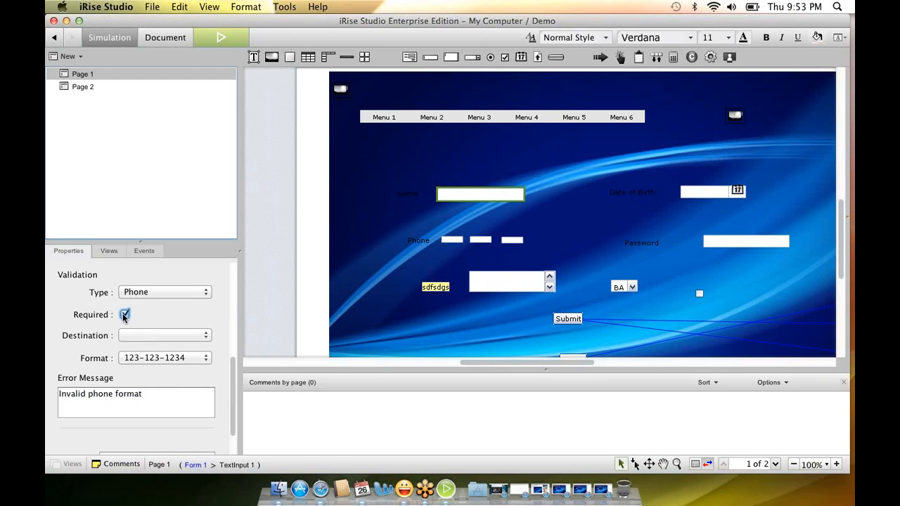
left_click(125, 316)
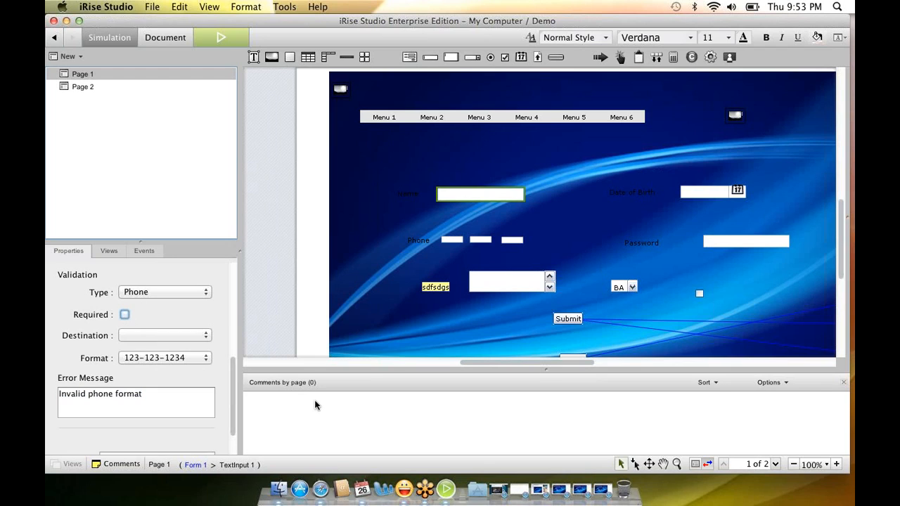
left_click(606, 492)
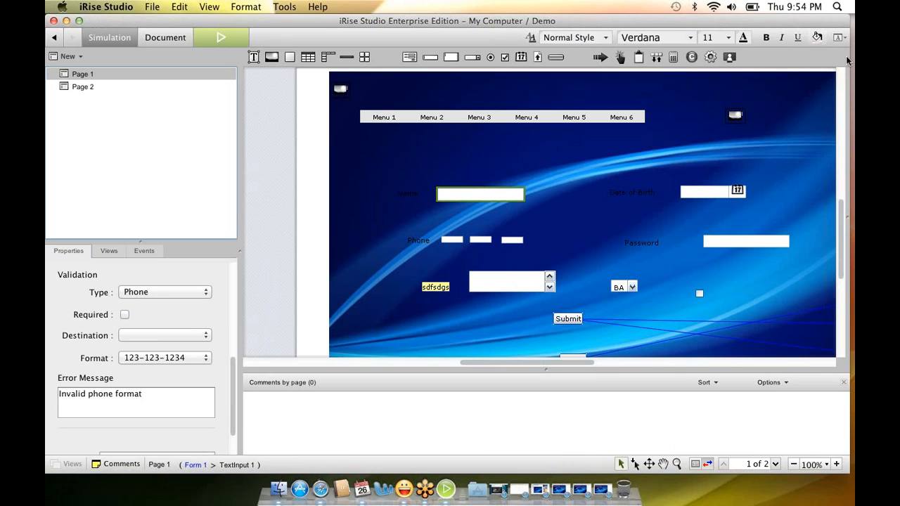
left_click(631, 94)
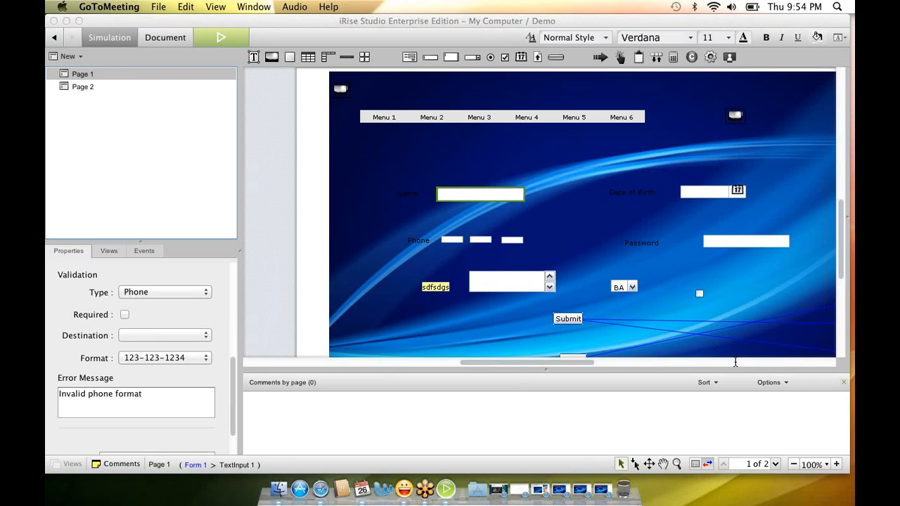
left_click(478, 499)
left_click(482, 262)
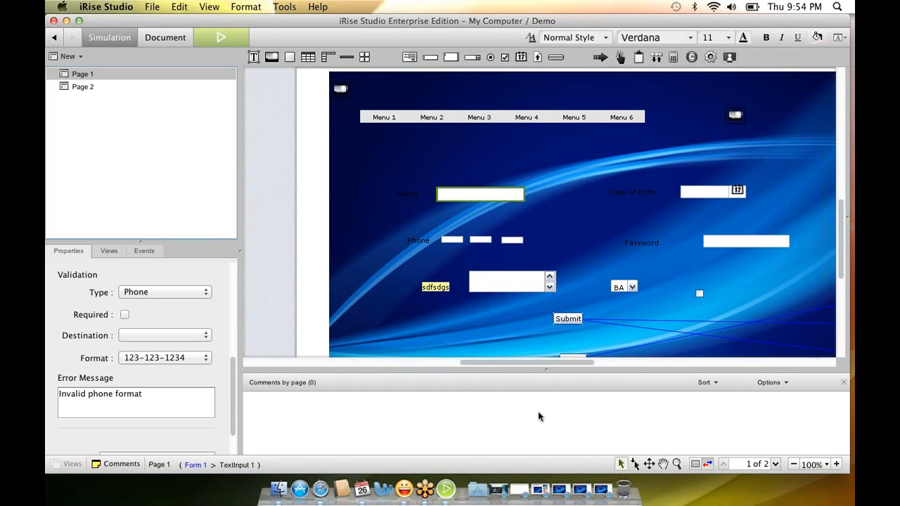
- Restore the minimized Demo simulation windows in Safari and close each of them
left_click(603, 495)
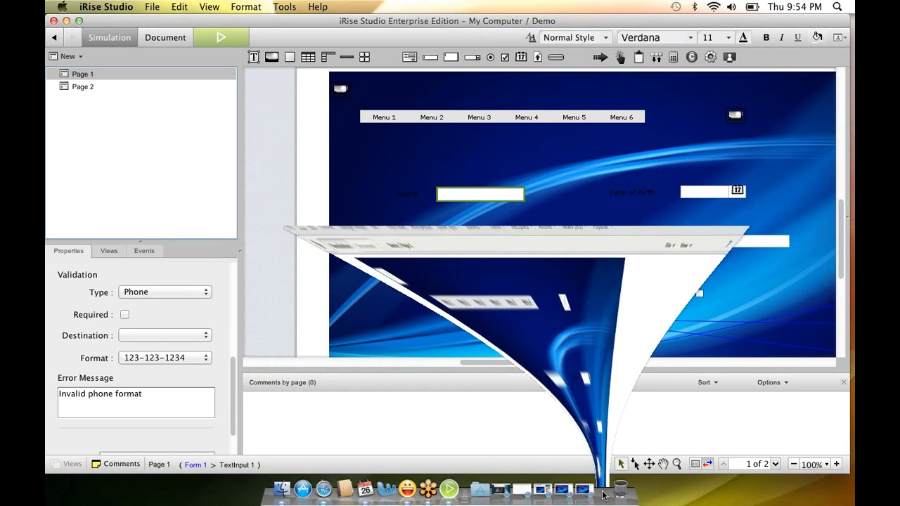
key("super+m")
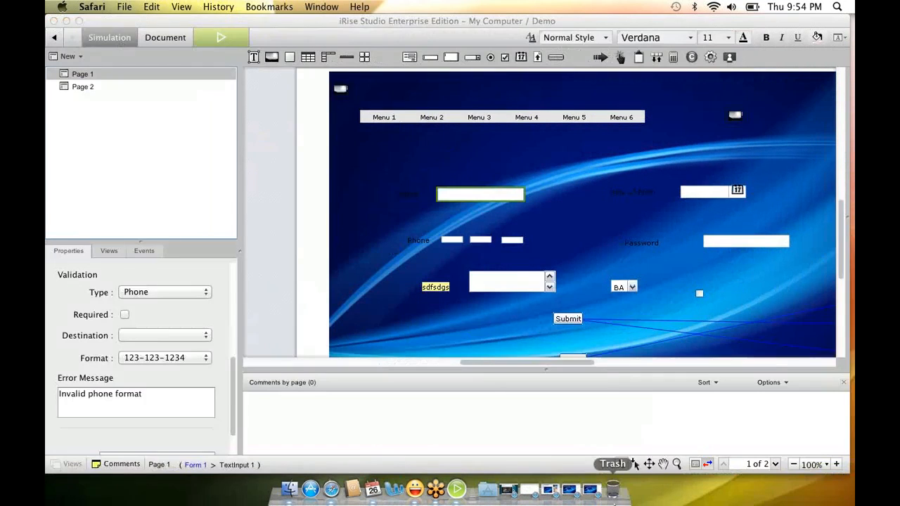
left_click(594, 494)
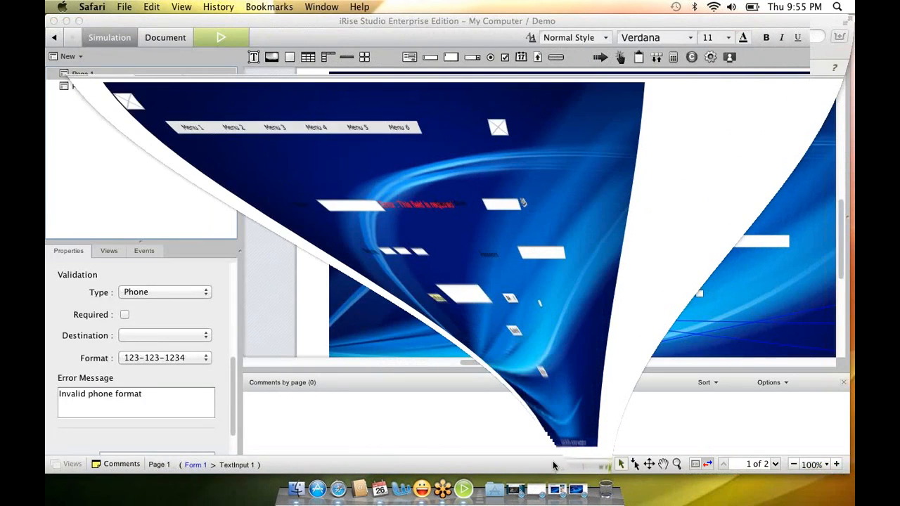
key("super+m")
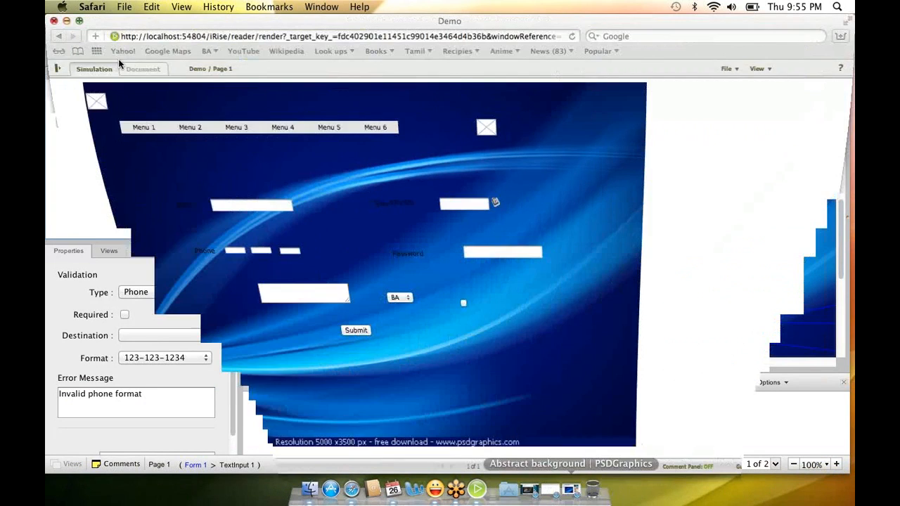
left_click(54, 17)
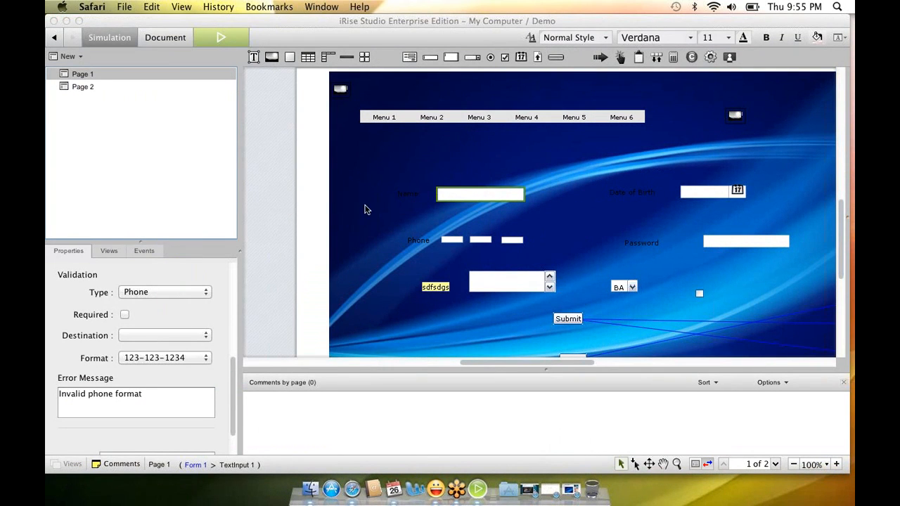
- Run the simulation and test the Name field's phone validation by entering "sdfsdgfsdg" and submitting with the Submit form event
left_click(221, 33)
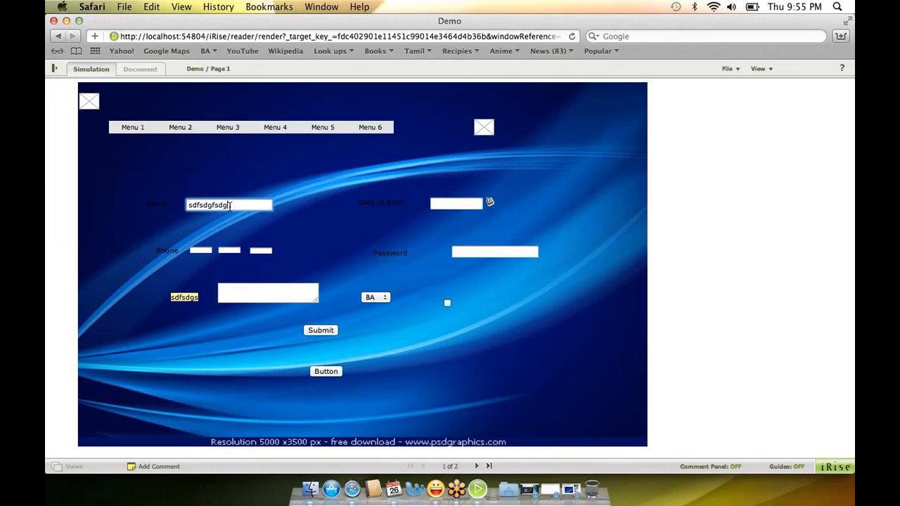
left_click(322, 331)
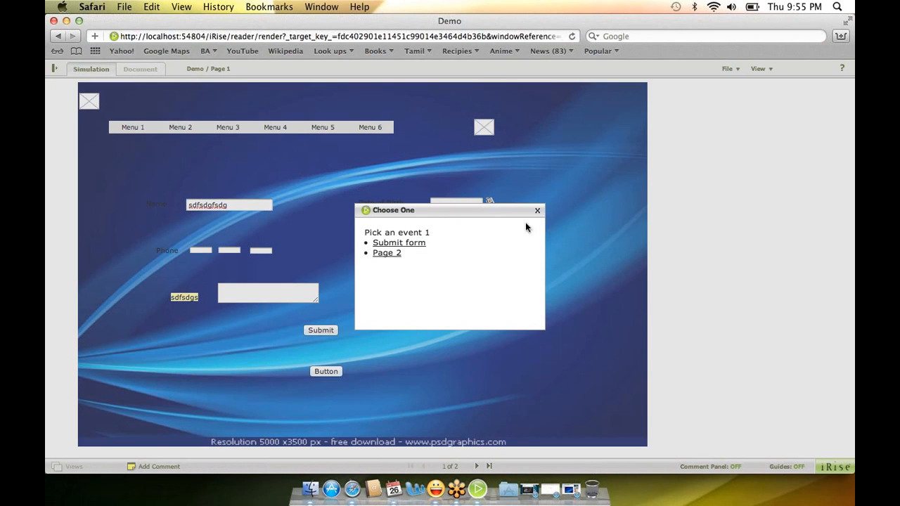
left_click(399, 242)
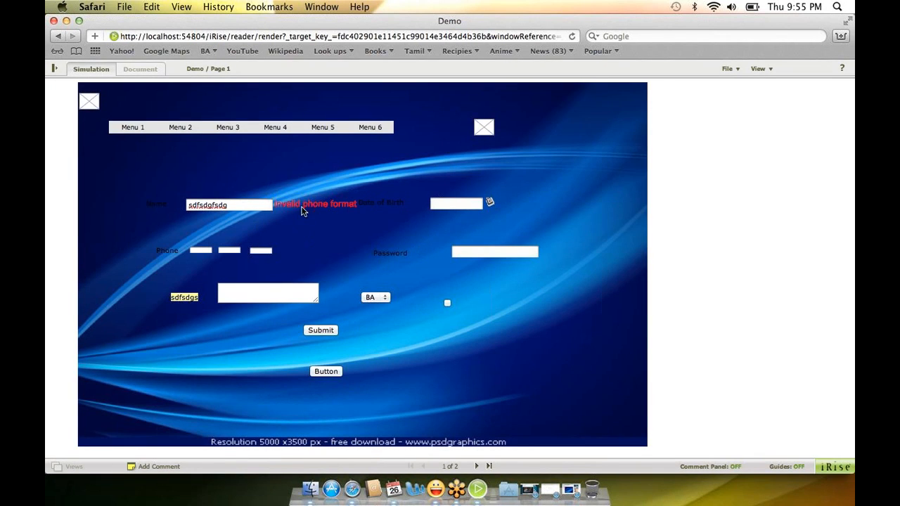
- Replace the Name entry with ten 1s without hyphens, submit the form again to test the validation, and minimize the preview window
left_click_drag(239, 209, 164, 206)
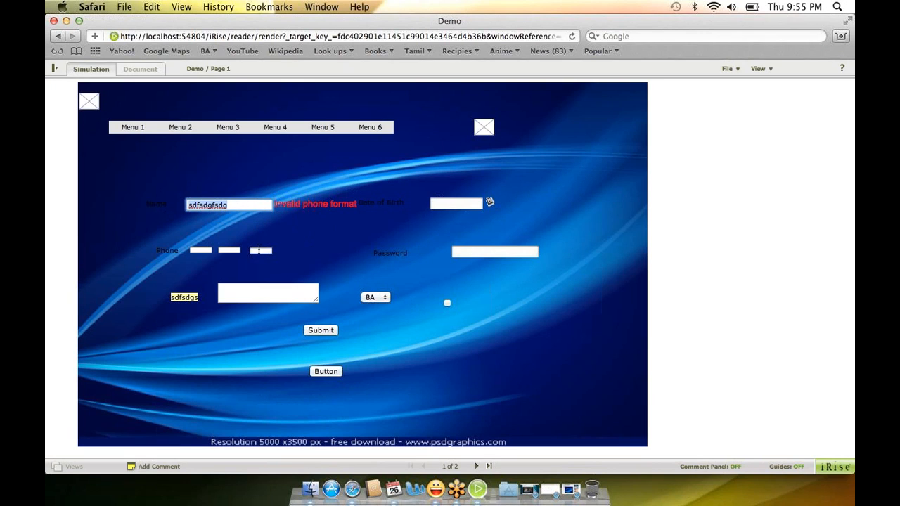
type("1111111111")
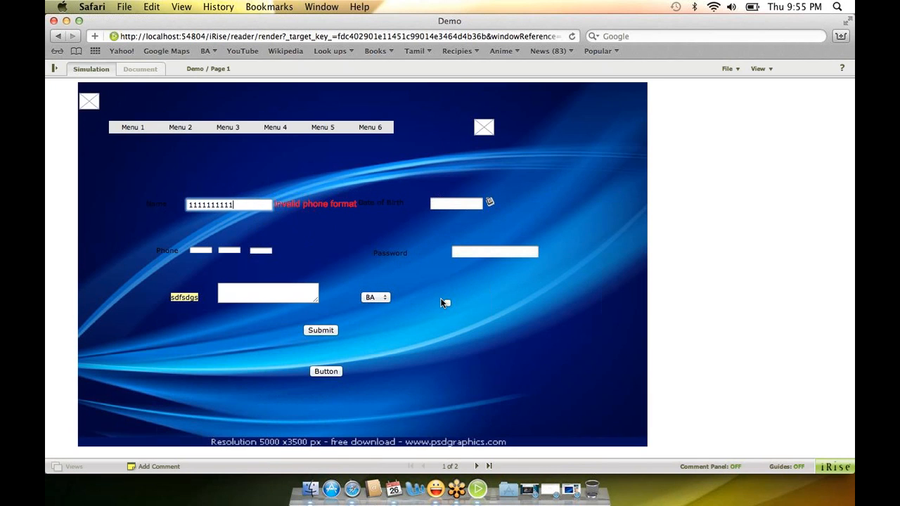
left_click(321, 330)
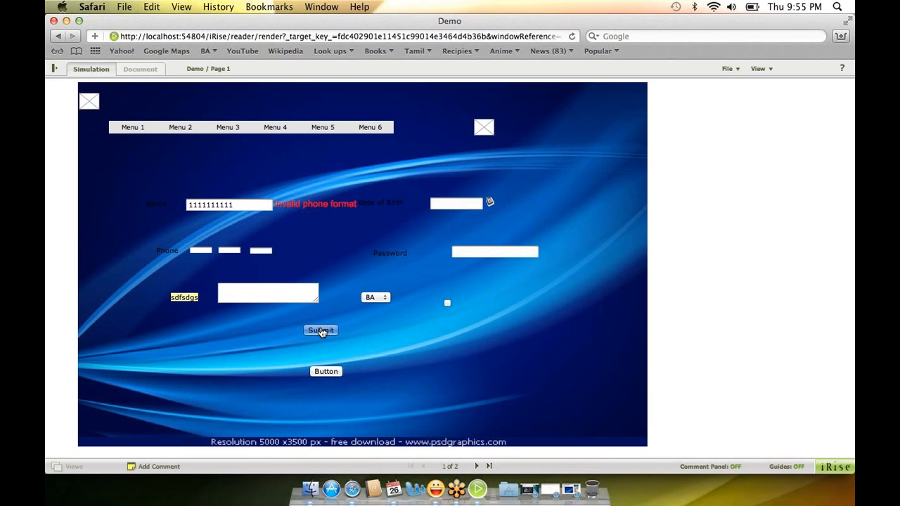
left_click(422, 244)
double_click(252, 204)
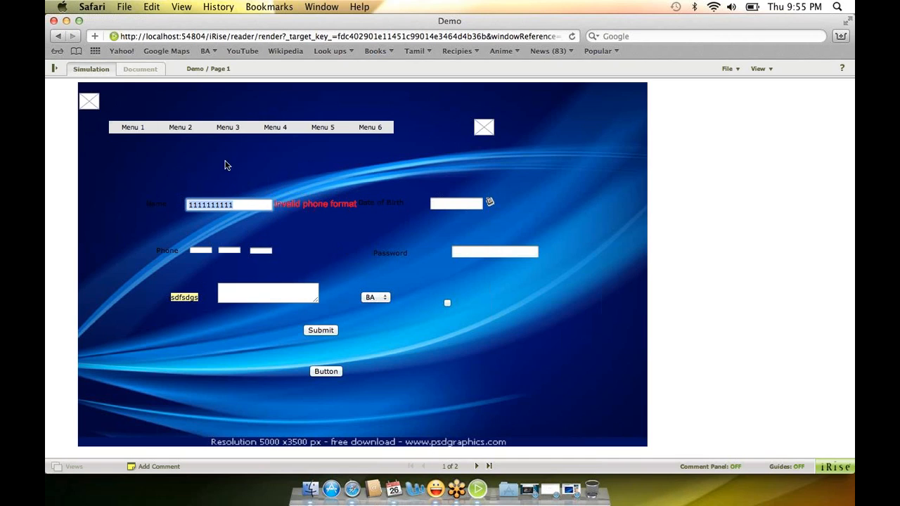
left_click(67, 25)
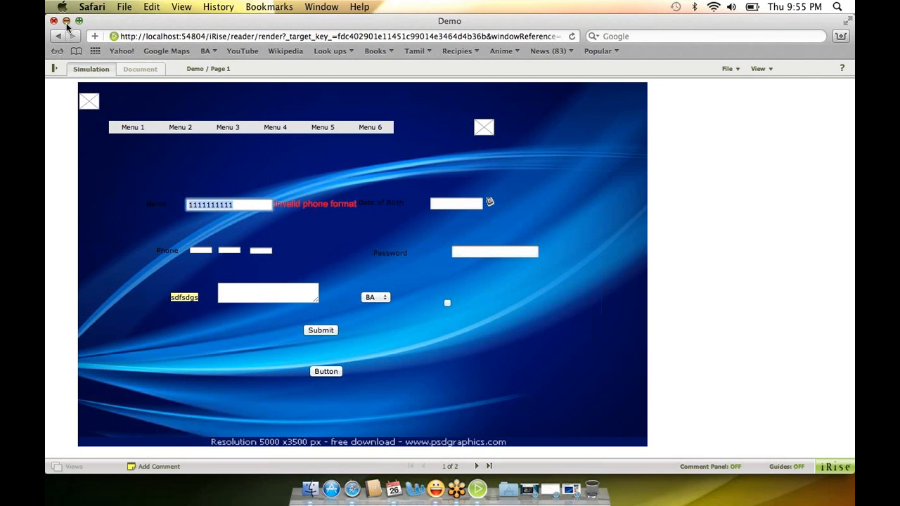